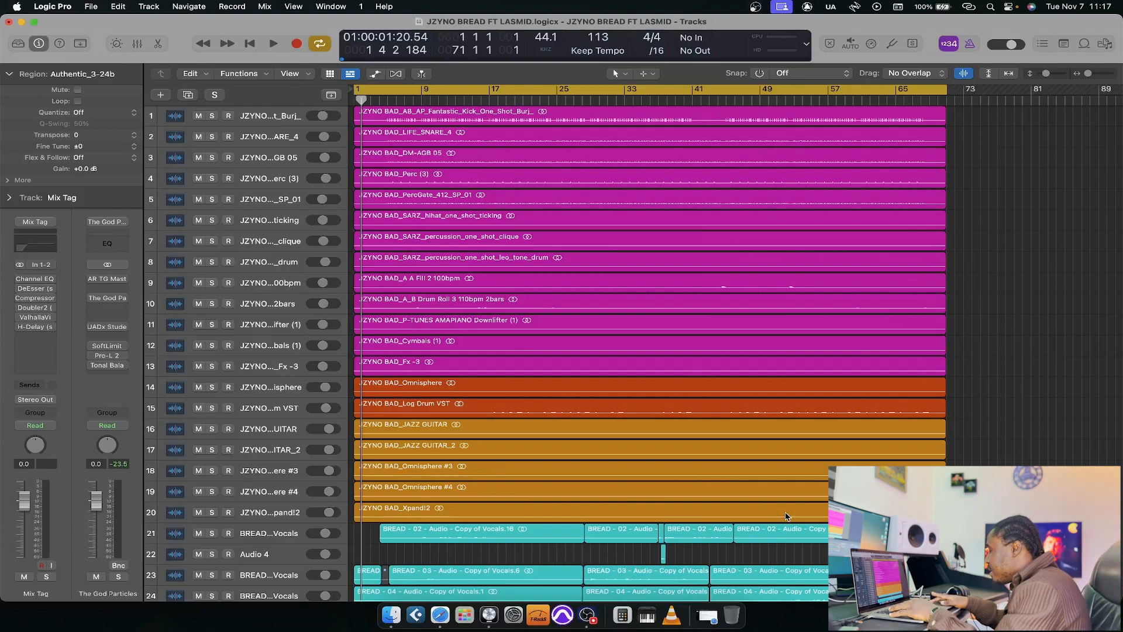
Open the mixer and look over the channel strips from the first drum track to the bus channels.
key("x")
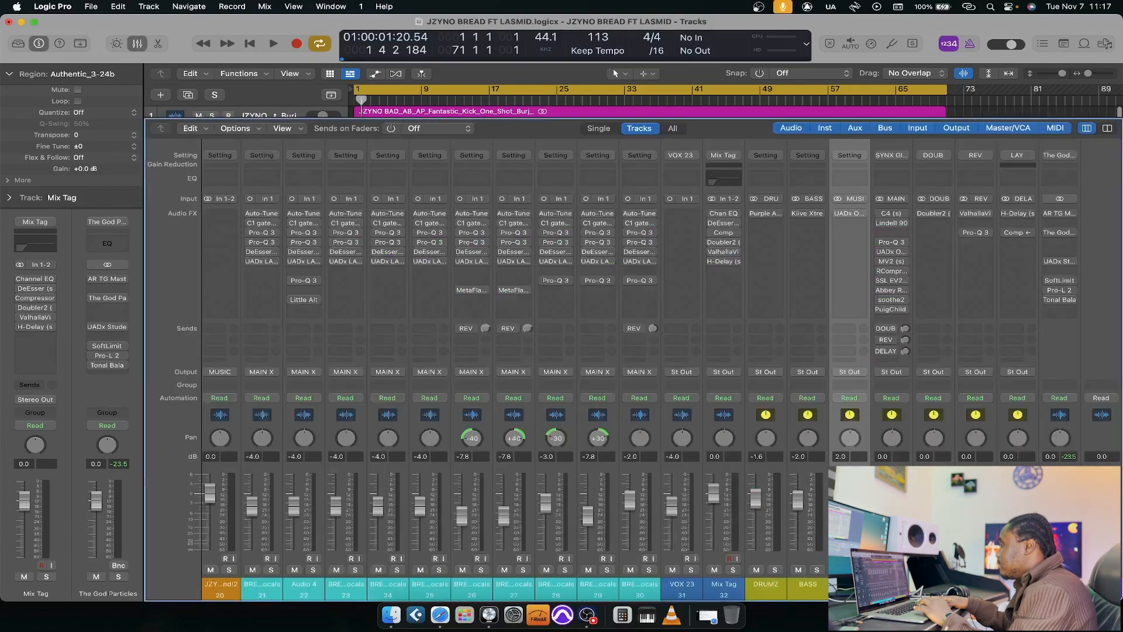
scroll(515, 368, "left", 15)
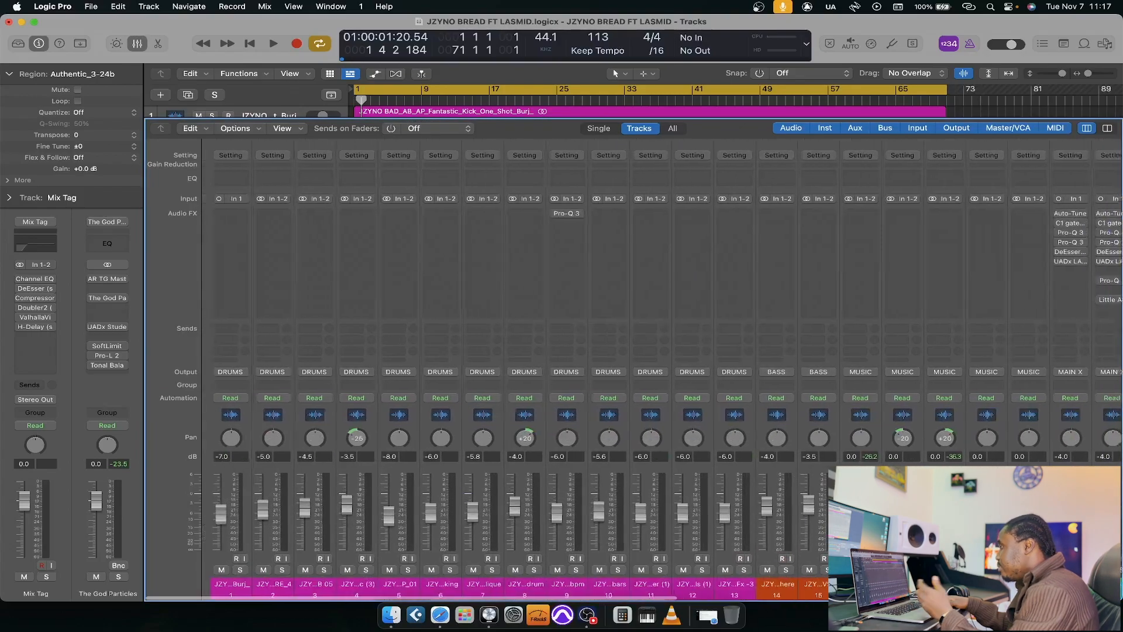
scroll(515, 368, "right", 15)
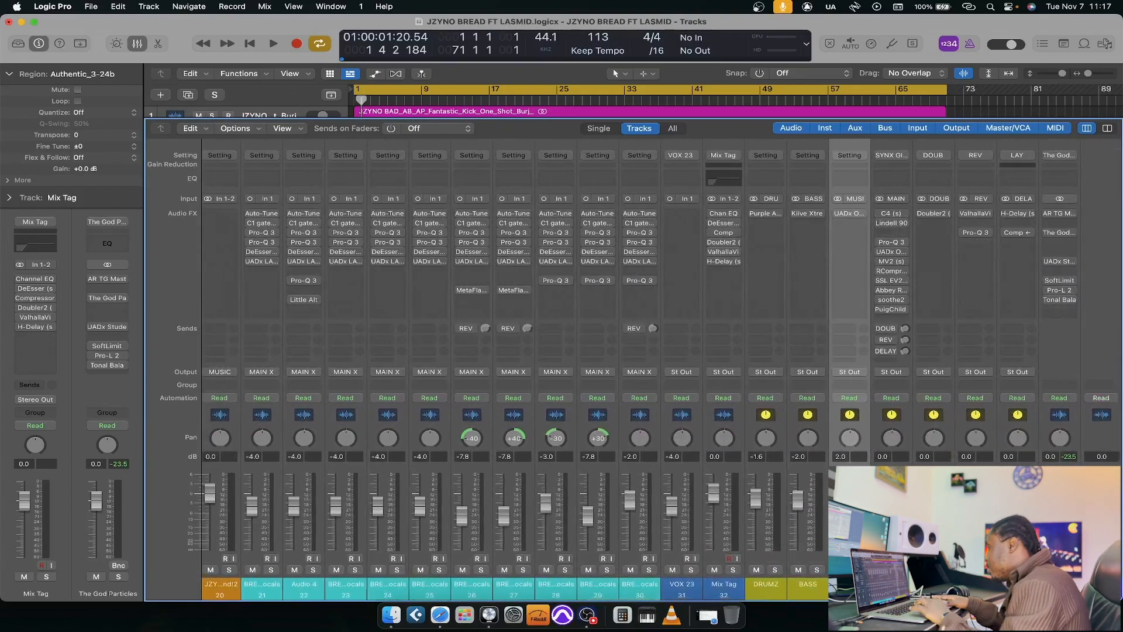
Try soloing the DRUMZ and BASS buses in the mixer, then clear the solo.
left_click(777, 571)
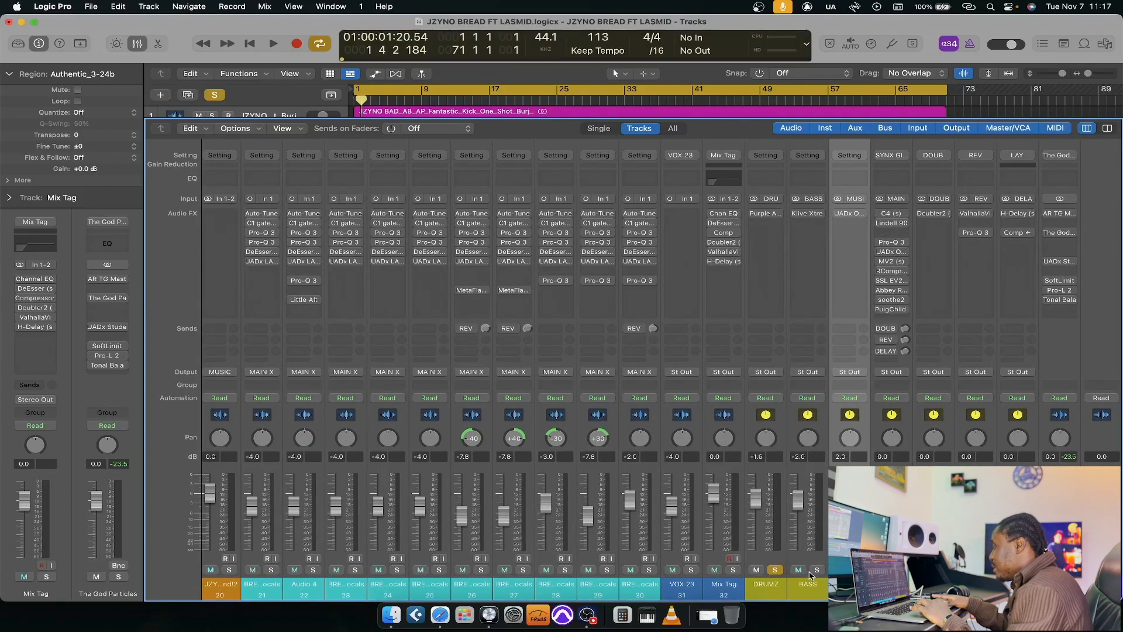
left_click(810, 573)
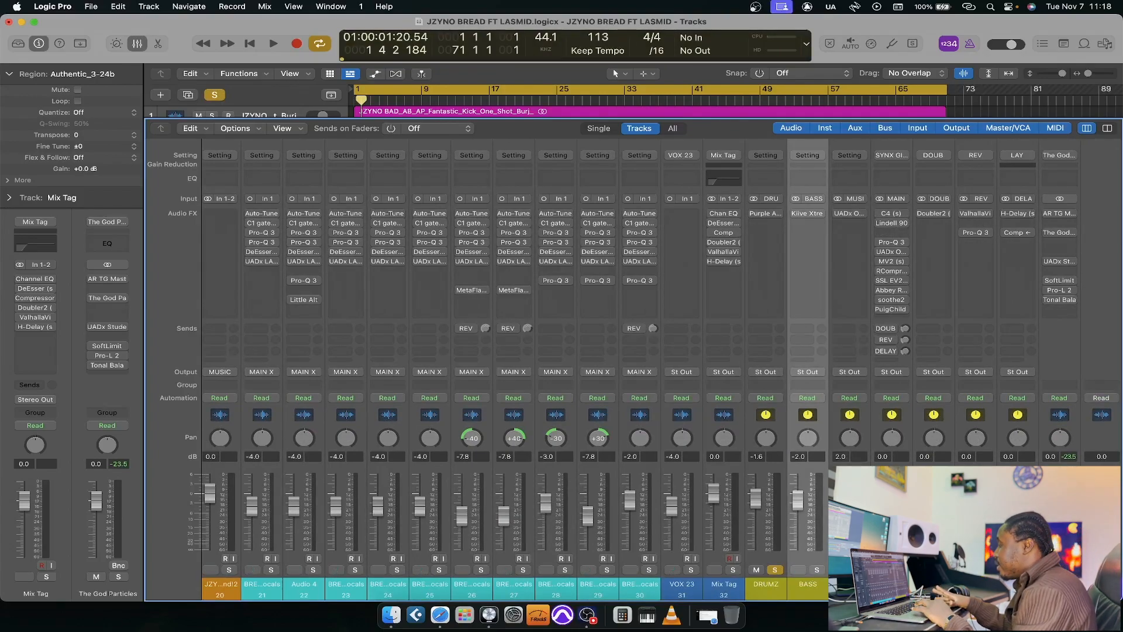
left_click(775, 571)
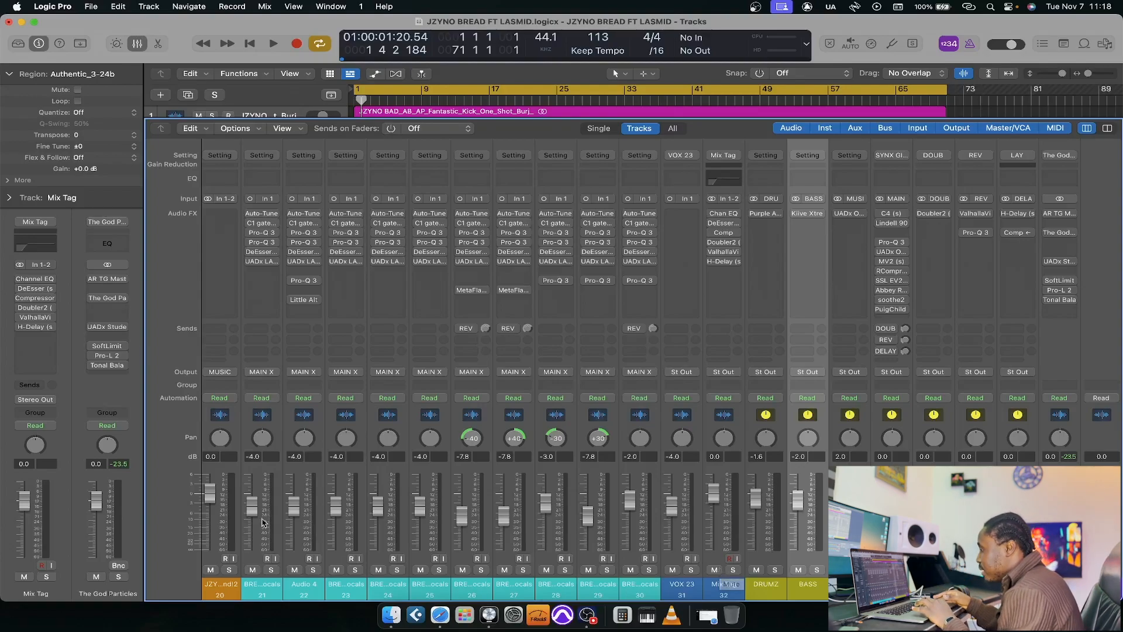
Select the vocal channels 21 to 30 together and activate Auto-Tune on all of them.
left_click(259, 590)
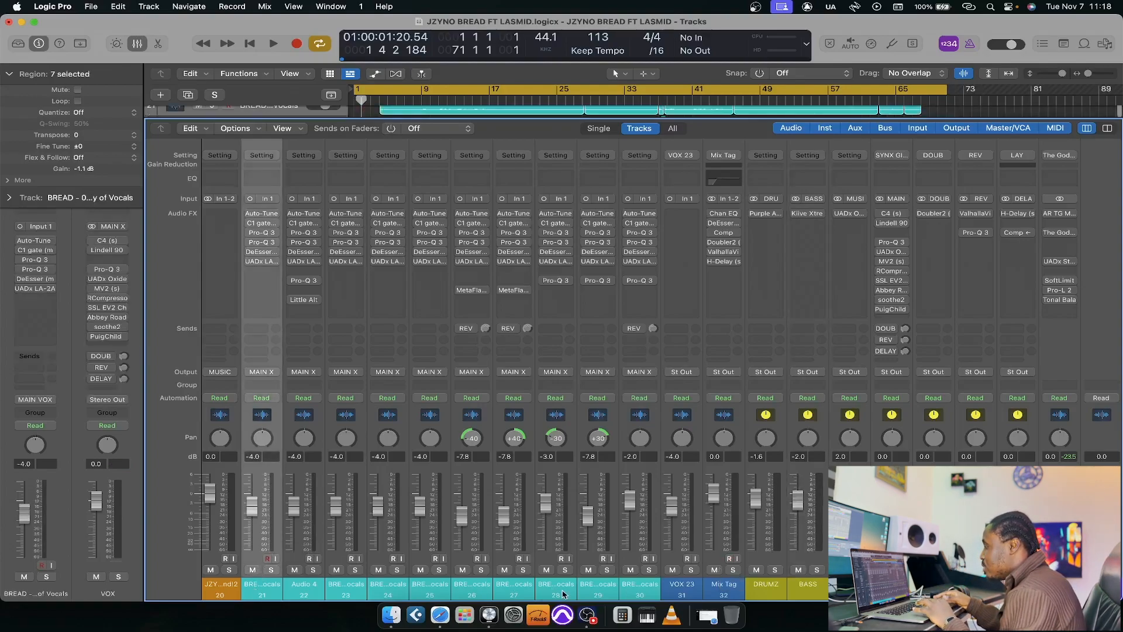
left_click(627, 588, "shift")
left_click(626, 215)
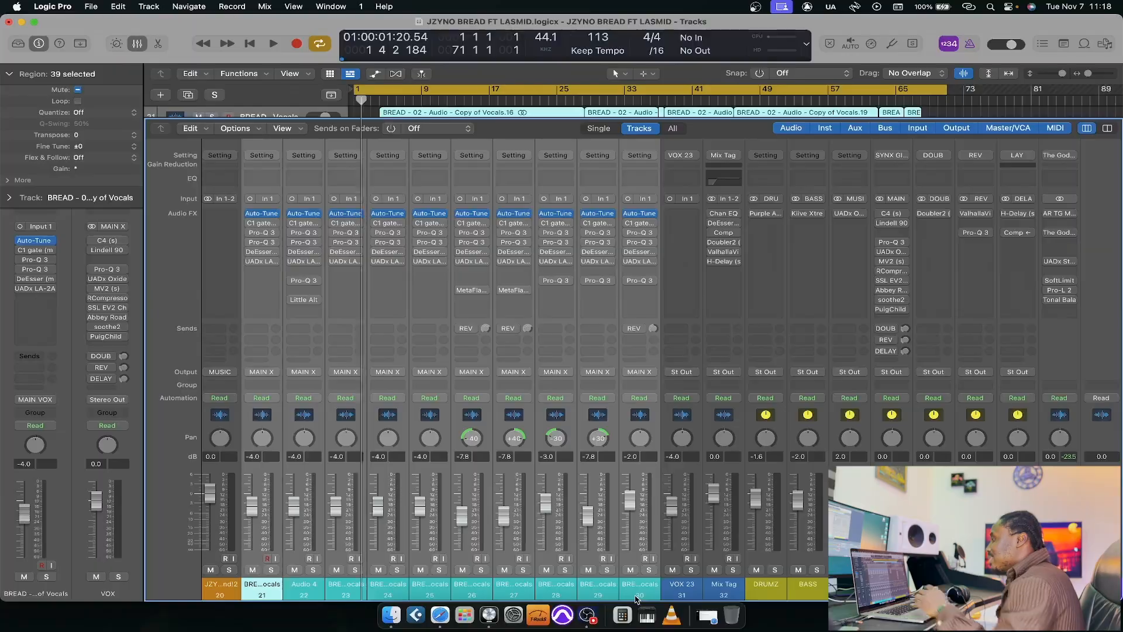
Play the song from the start in the arrangement with the timeline zoomed in, following the instrumental and vocal tracks.
key("x")
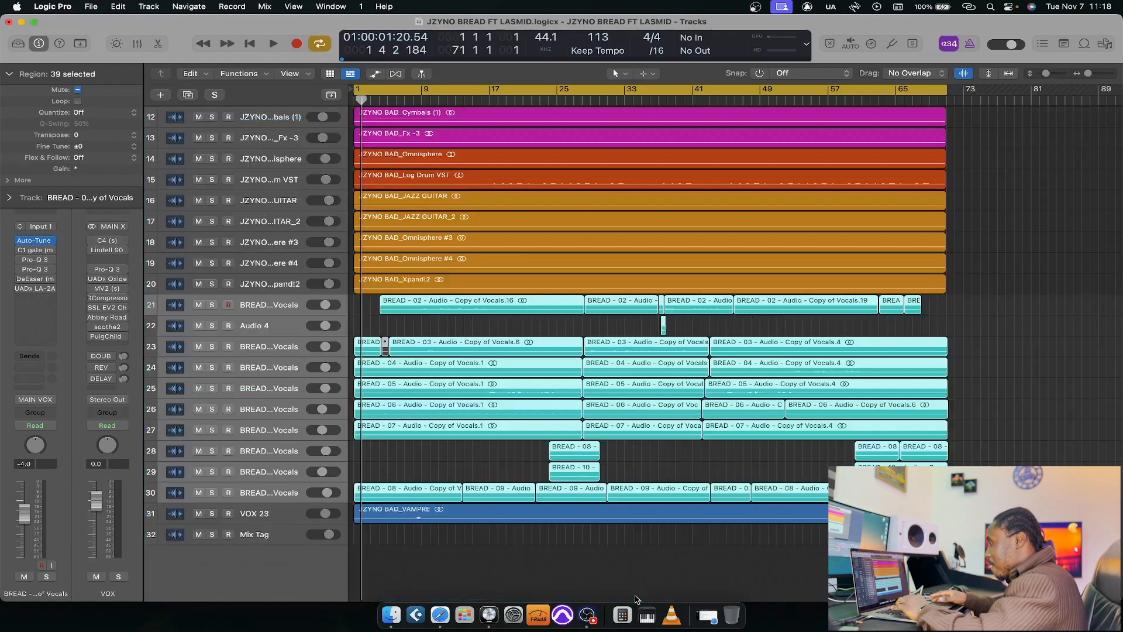
scroll(556, 582, "up", 10)
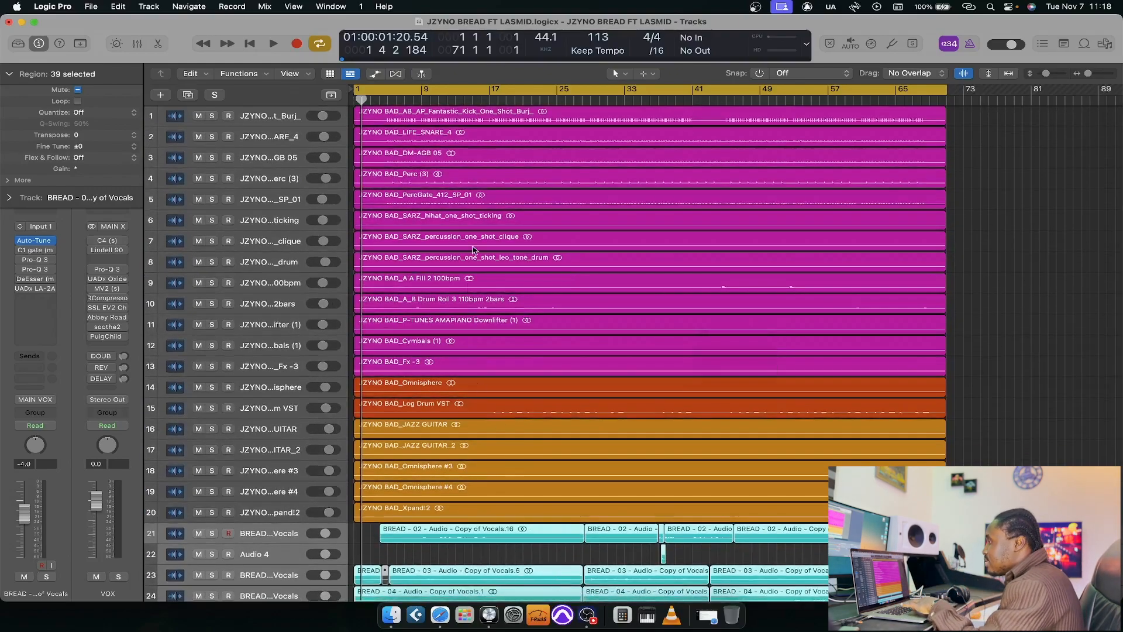
key("space")
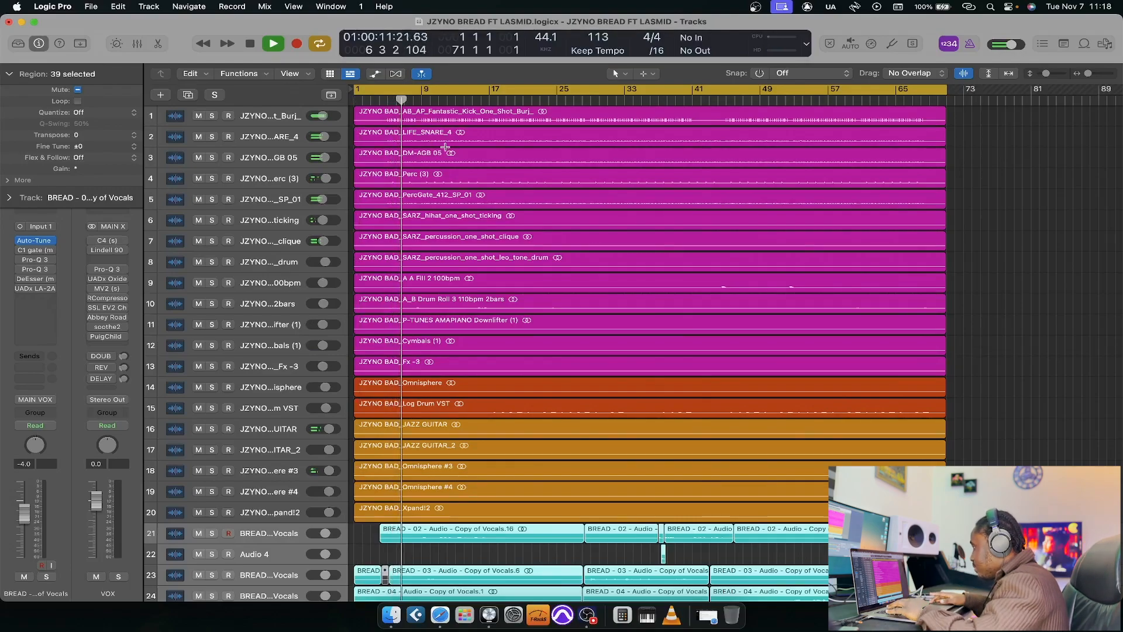
key("super+Right")
scroll(638, 259, "right", 4)
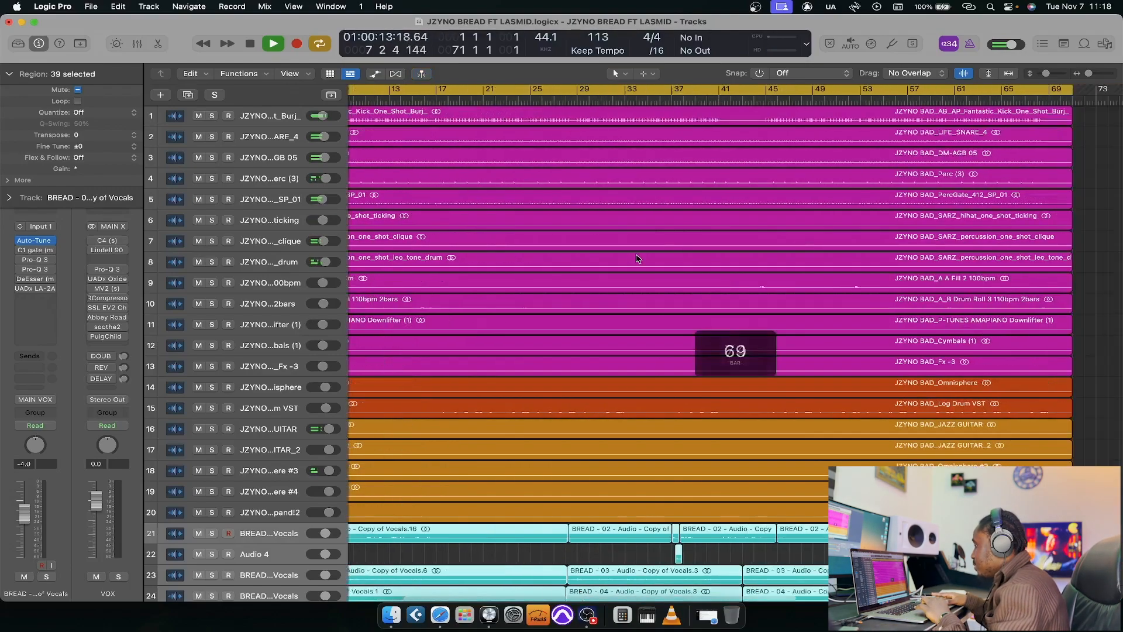
scroll(638, 258, "left", 5)
scroll(638, 259, "down", 3)
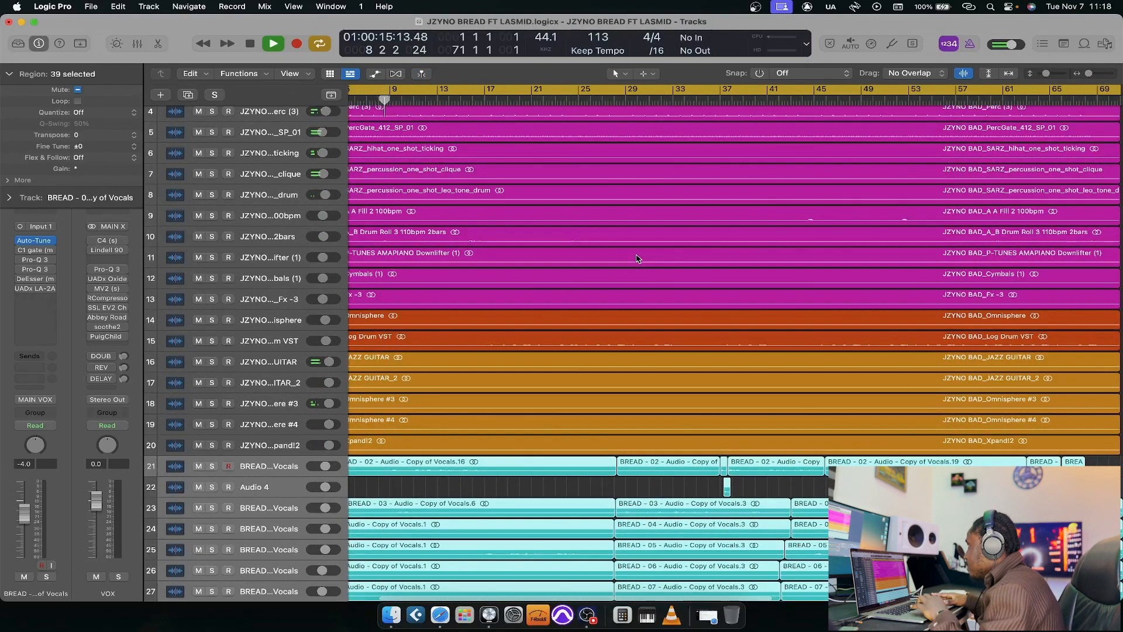
Review the mixer channels across the drum, bass, music and vocal tracks, including the vocal insert chains.
key("x")
scroll(745, 568, "left", 1)
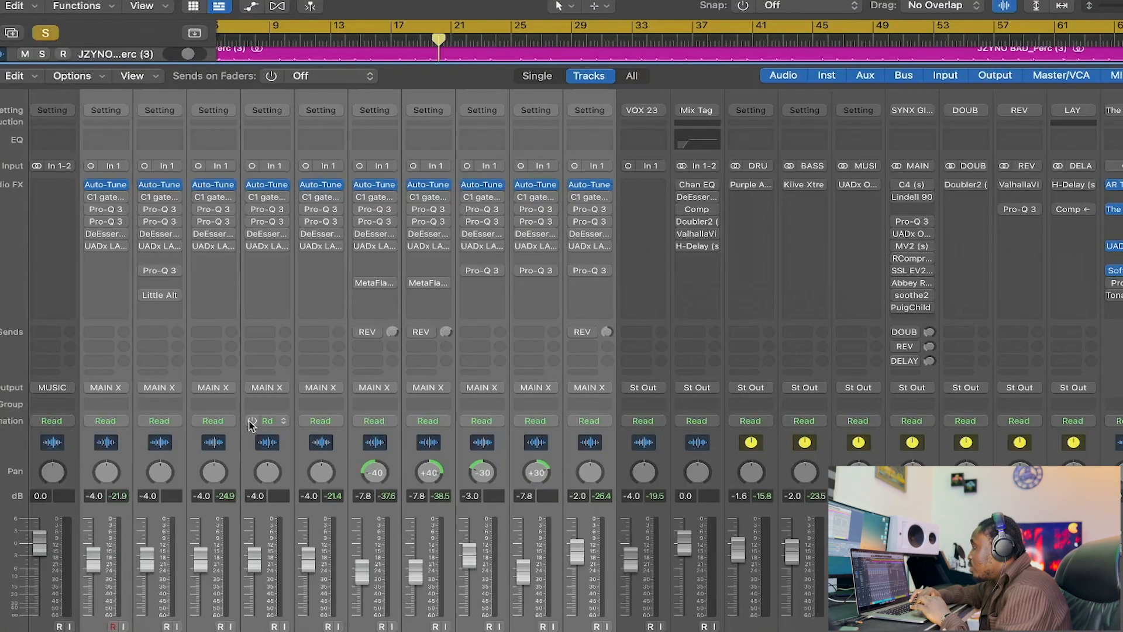
scroll(251, 427, "left", 15)
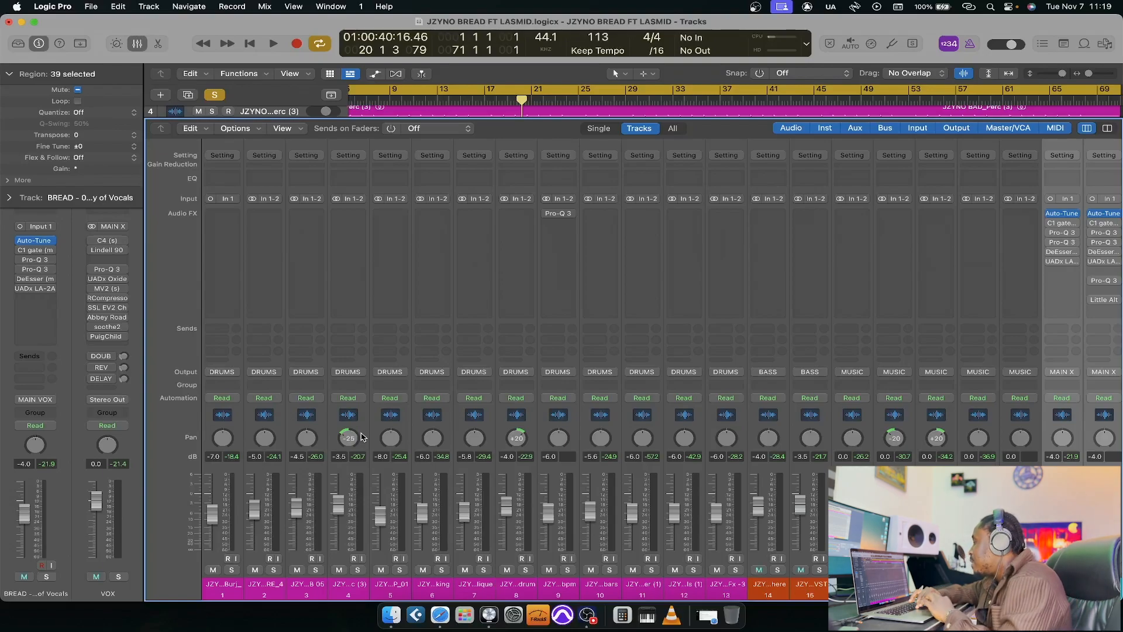
scroll(361, 437, "right", 10)
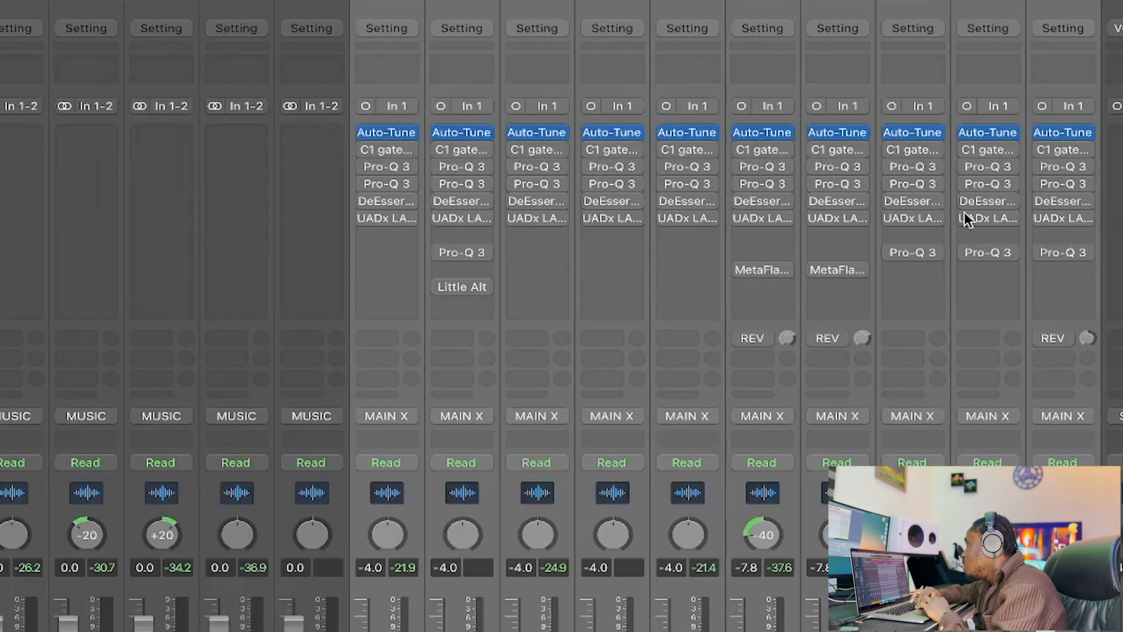
scroll(965, 215, "right", 5)
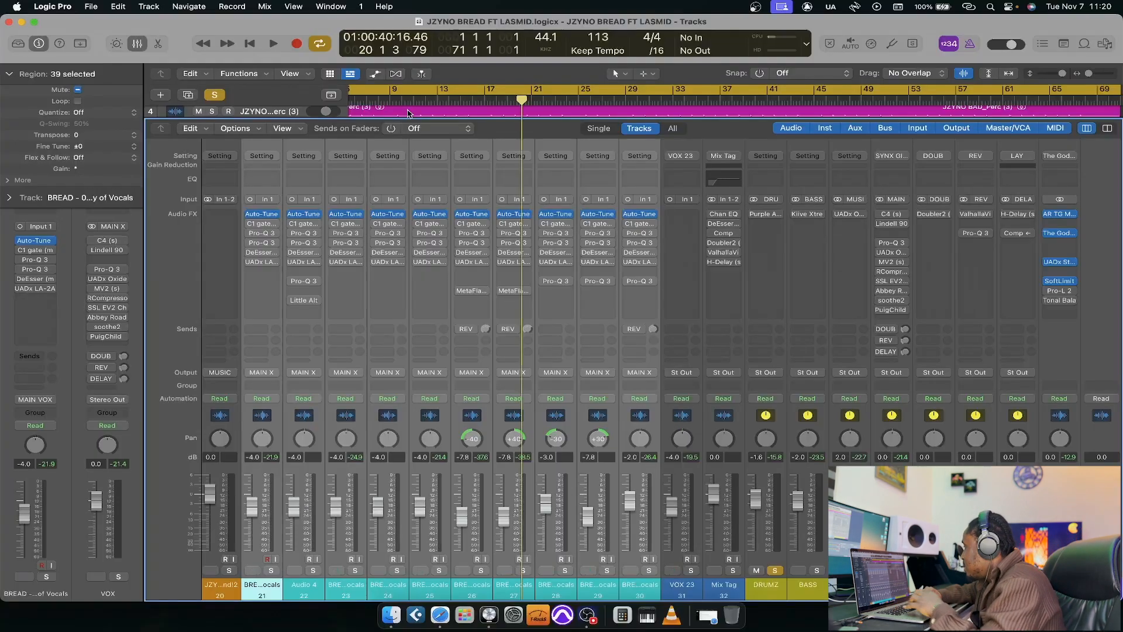
Return to the arrangement and play the soloed drum tracks from about bar 5.
key("x")
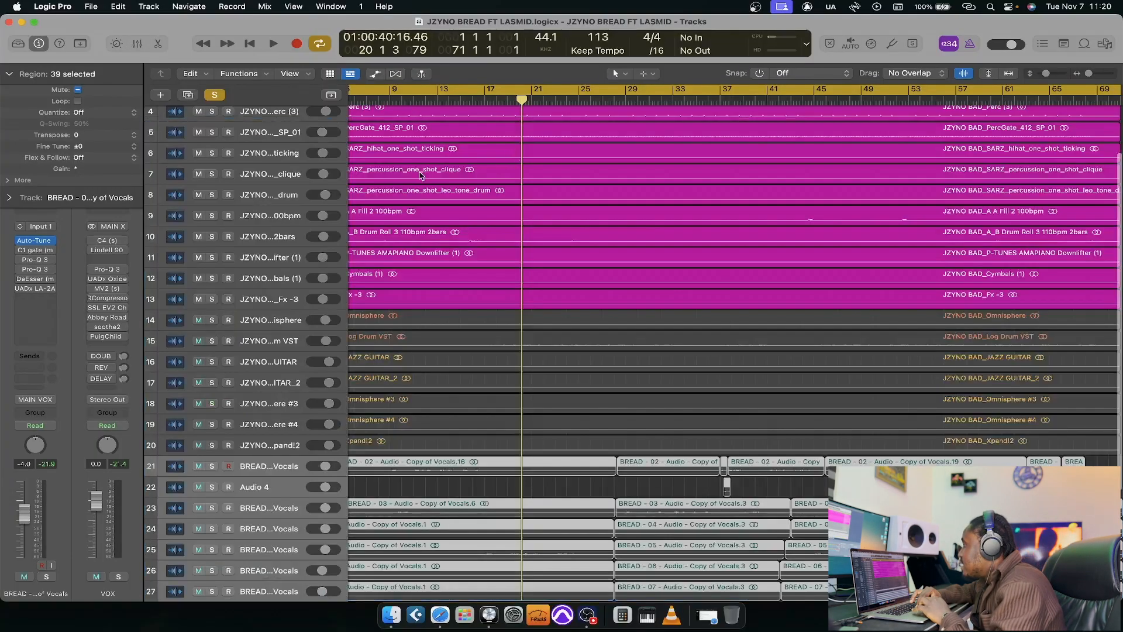
scroll(421, 175, "left", 3)
scroll(421, 175, "up", 3)
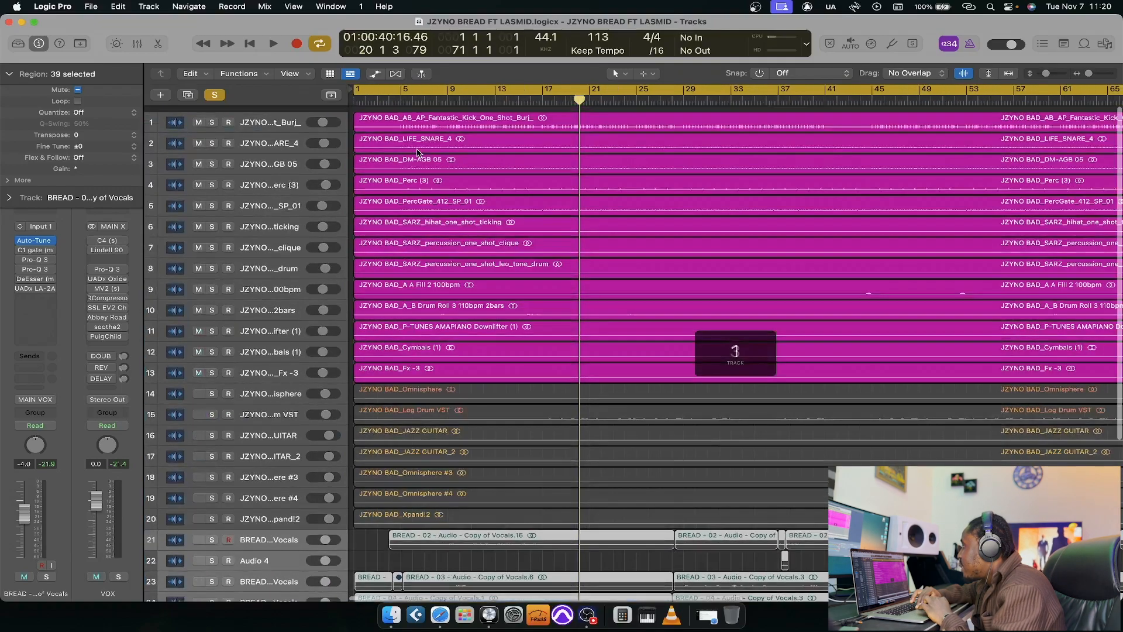
double_click(403, 102)
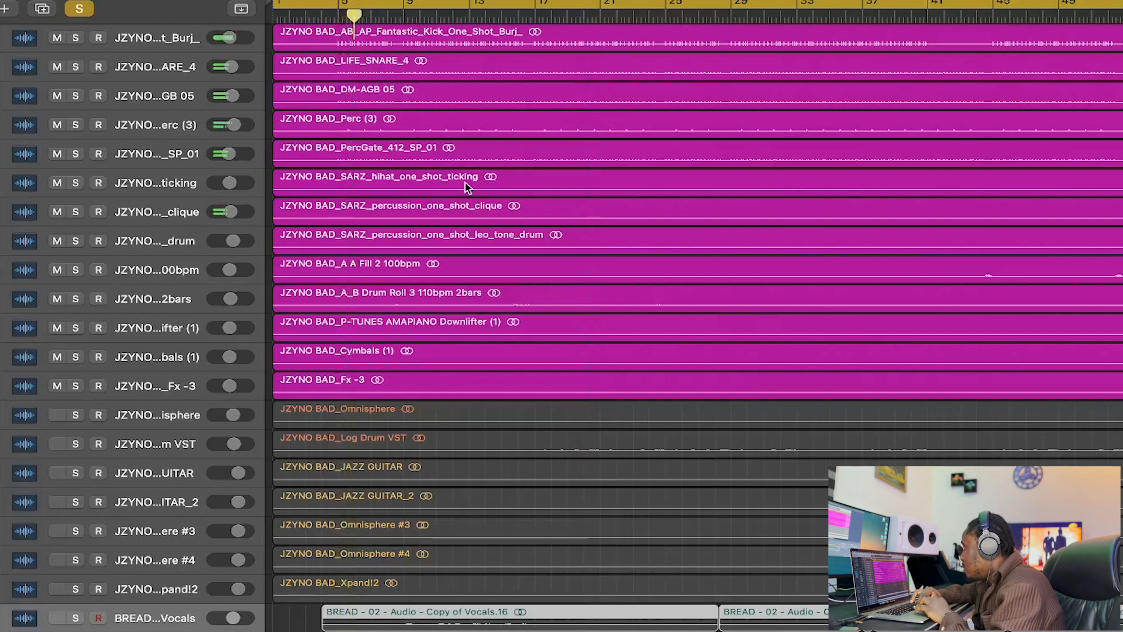
Activate the Purple Audio MC 77 on the DRUMZ bus, audition the drums through it and close the plug-in.
key("x")
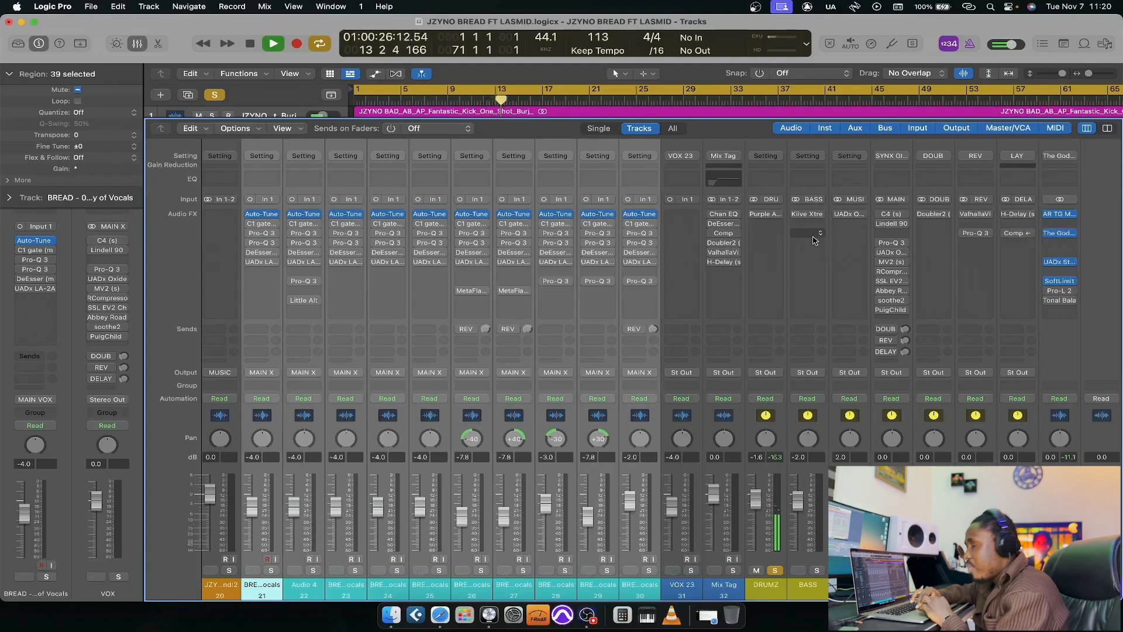
key("space")
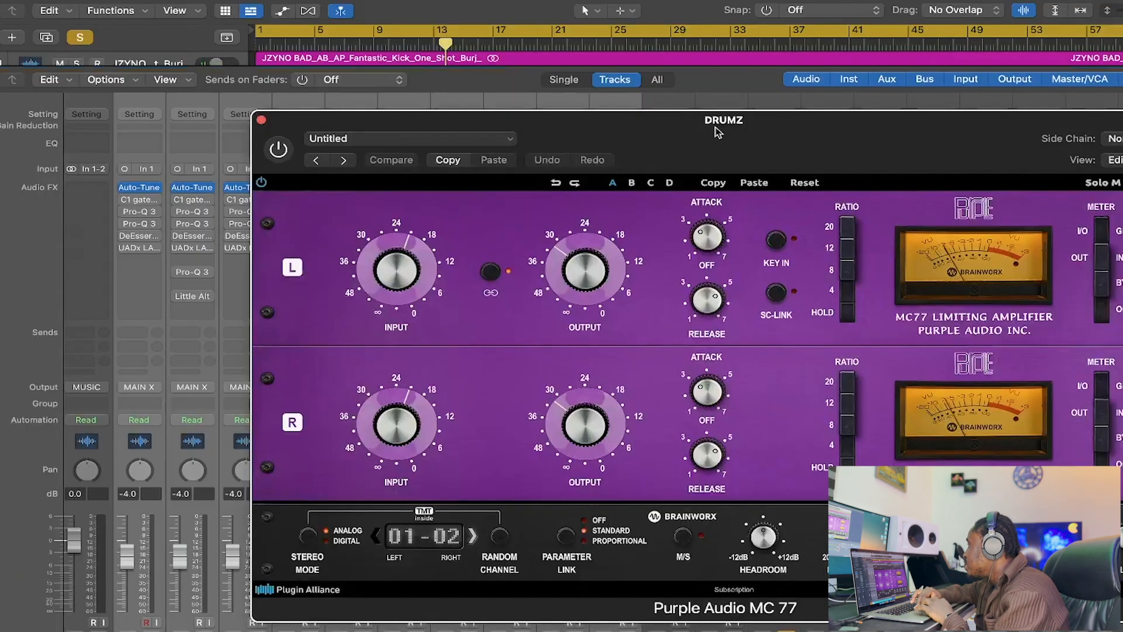
left_click_drag(719, 164, 551, 157)
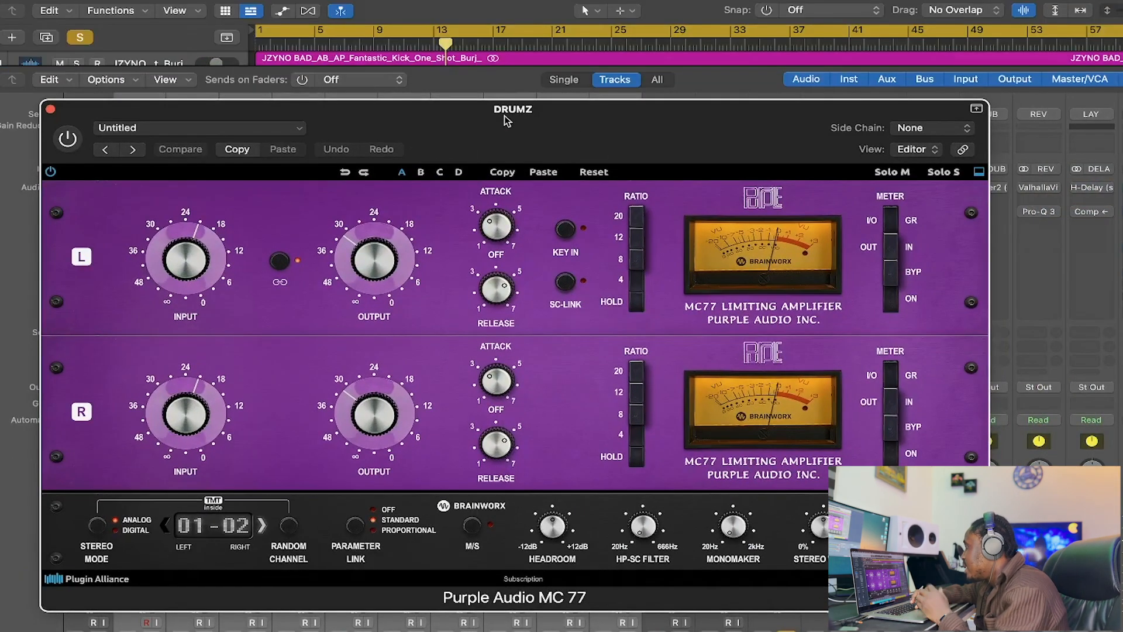
left_click(68, 140)
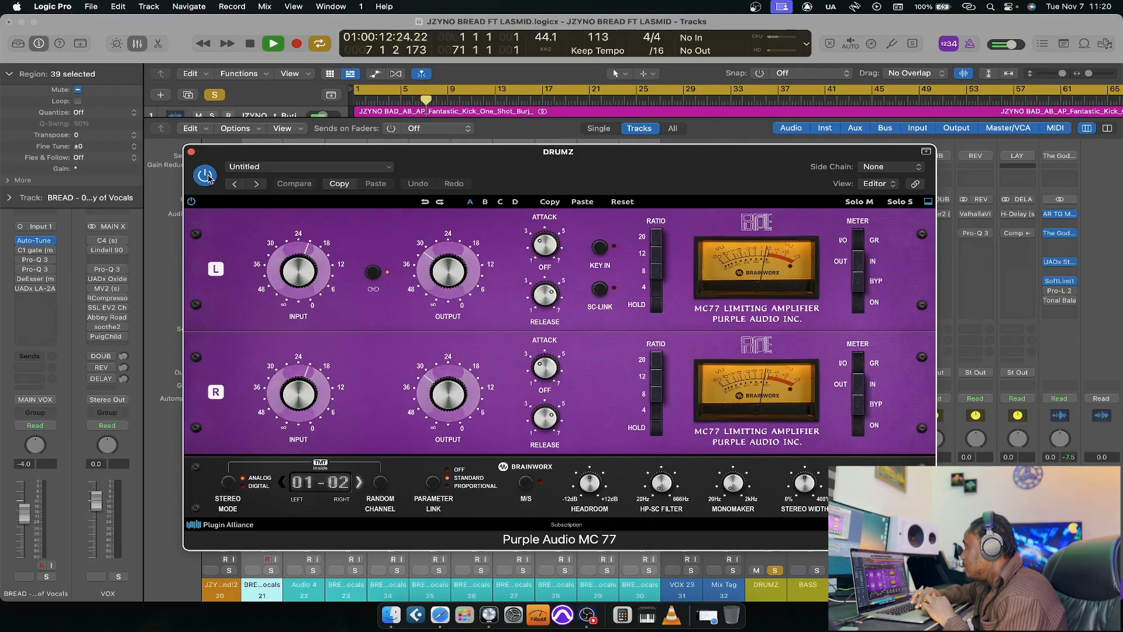
key("space")
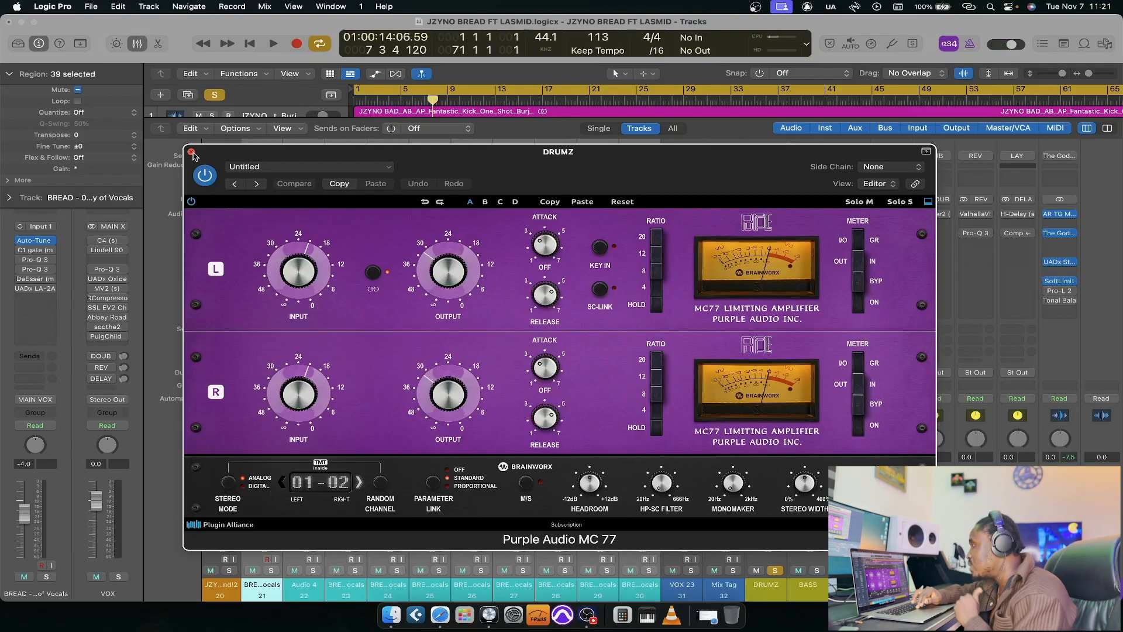
left_click(191, 152)
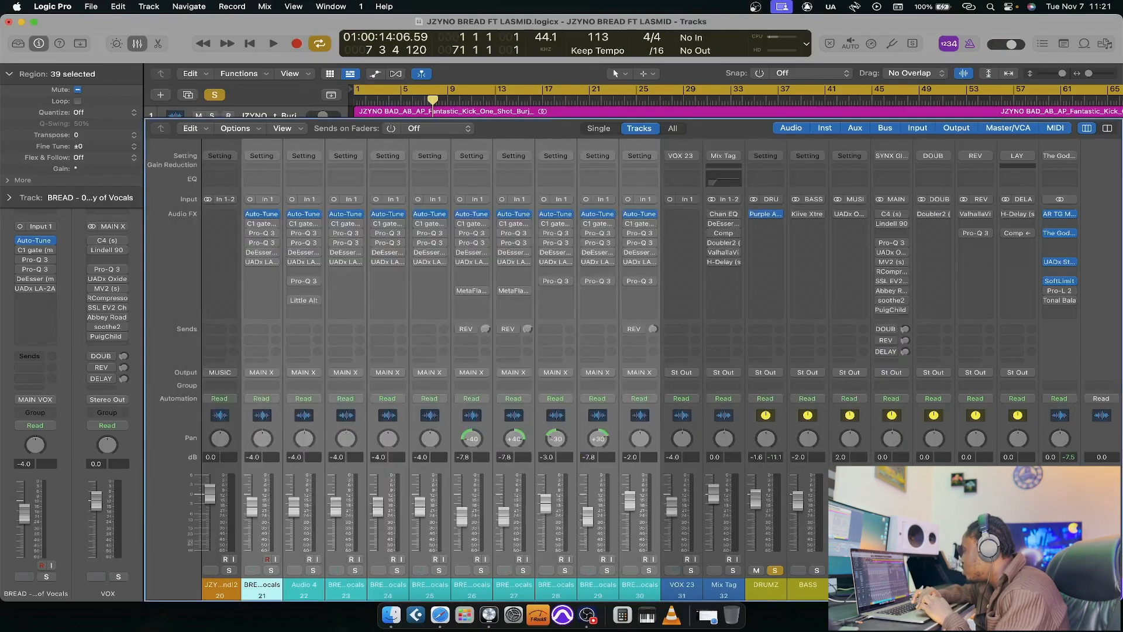
Solo the BASS bus alongside the drums, play them together and enlarge the track heights in the arrangement.
left_click(820, 571)
key("space")
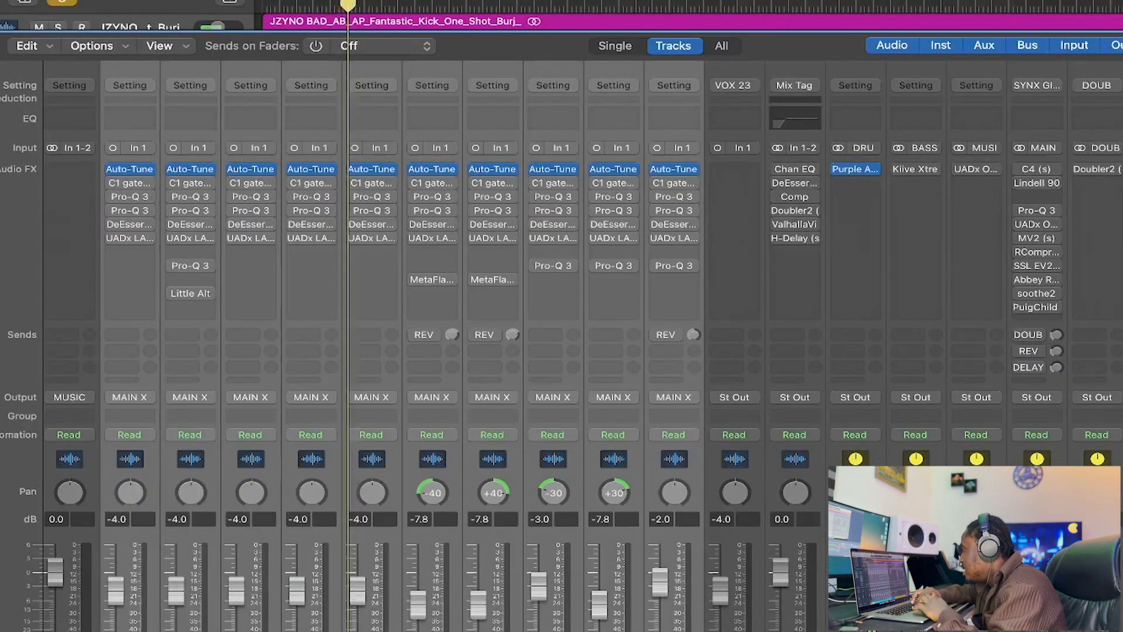
key("x")
key("super+Down")
key("super+Down")
key("super+Down")
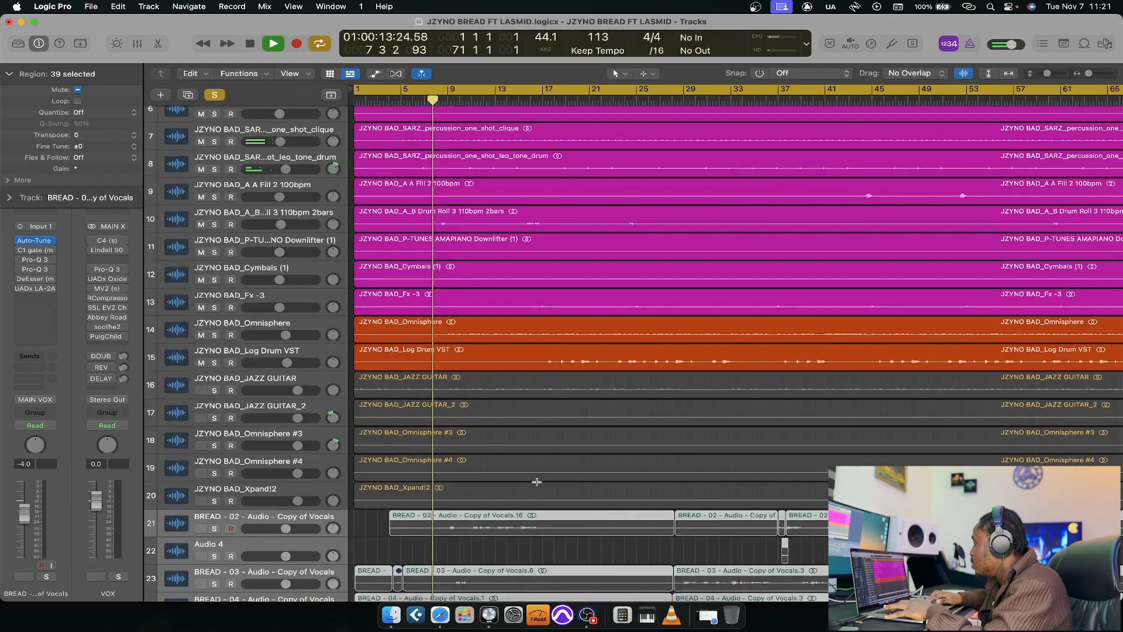
key("super+Down")
key("super+Down")
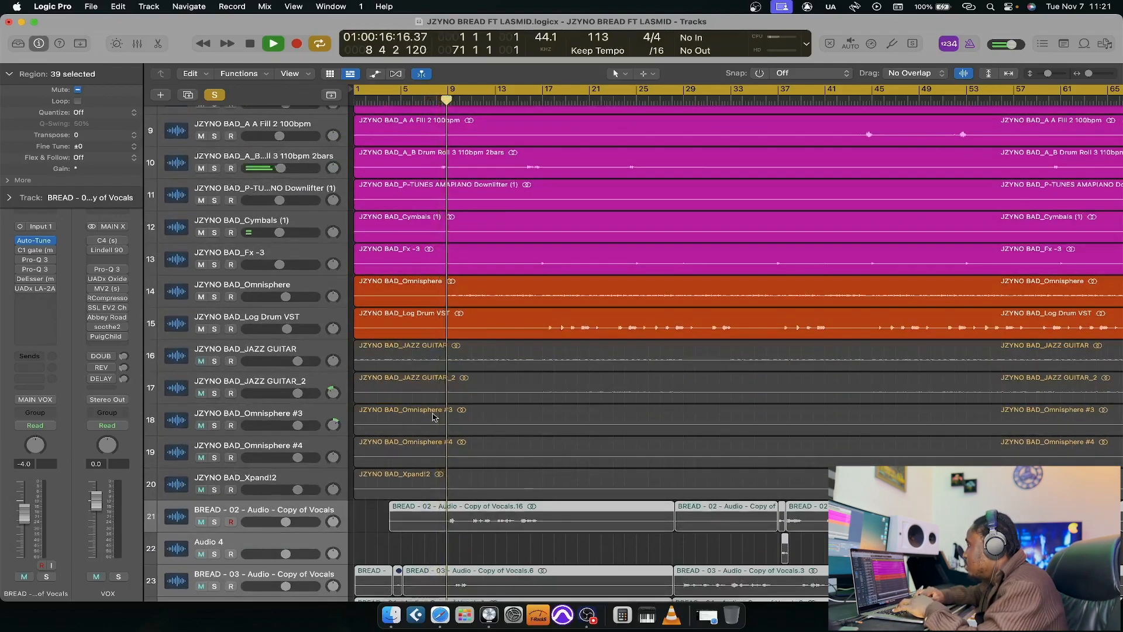
Open the Kiive Xtressor on the BASS bus in the mixer and turn the plug-in on.
key("x")
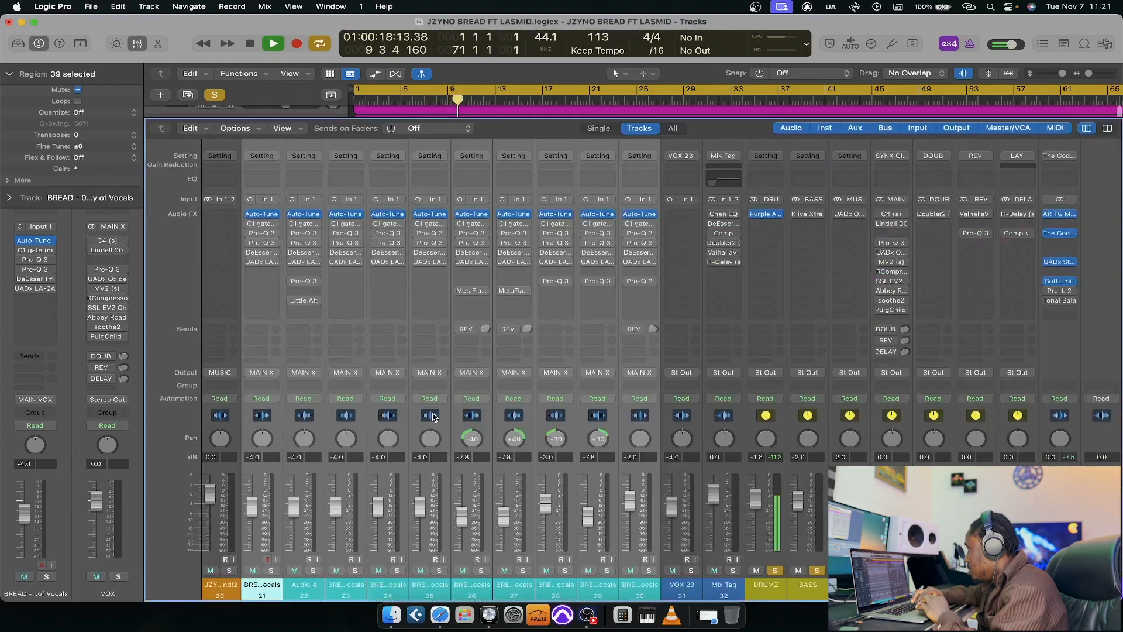
left_click(808, 213)
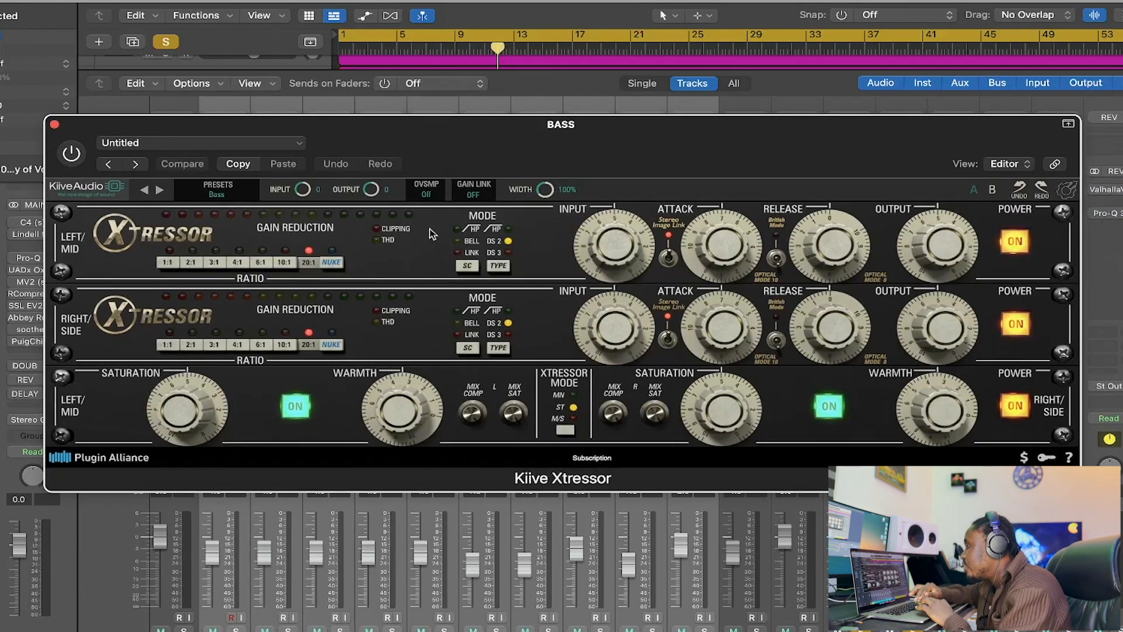
left_click(73, 154)
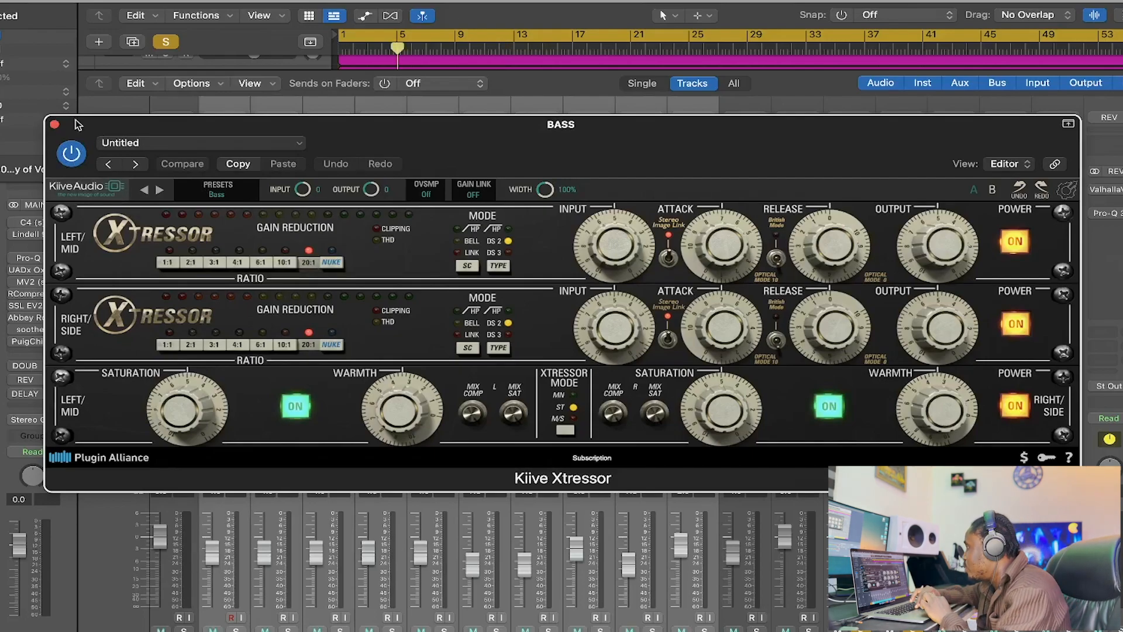
Replay from bar 9 and compare the bass with the Kiive Xtressor bypassed and active, leaving it on.
left_click(459, 50)
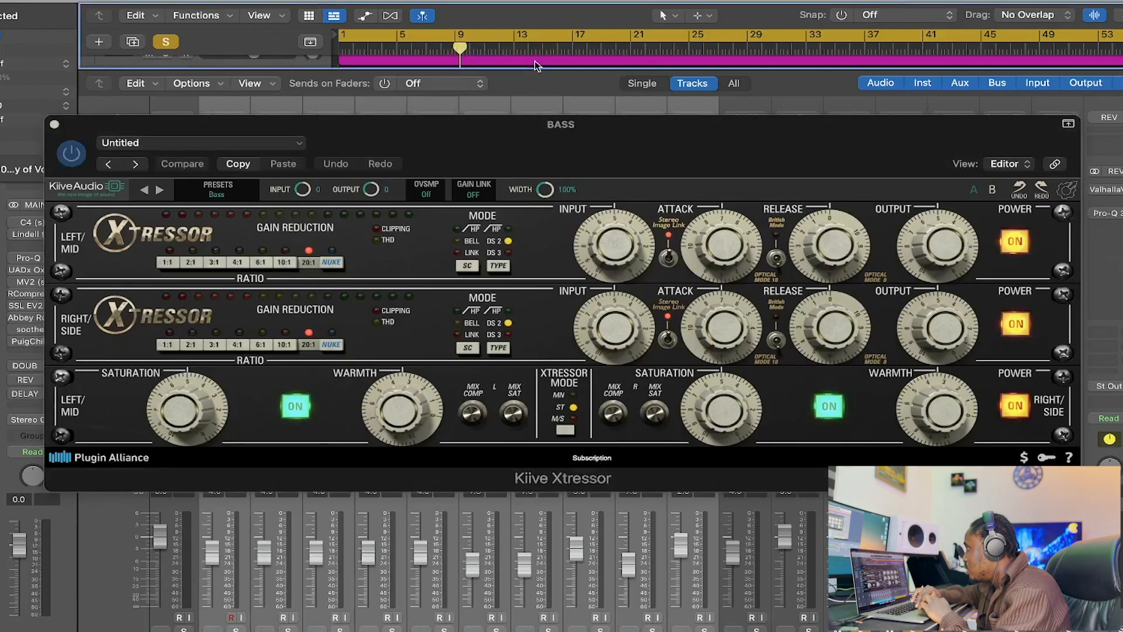
left_click(135, 127)
left_click(80, 155)
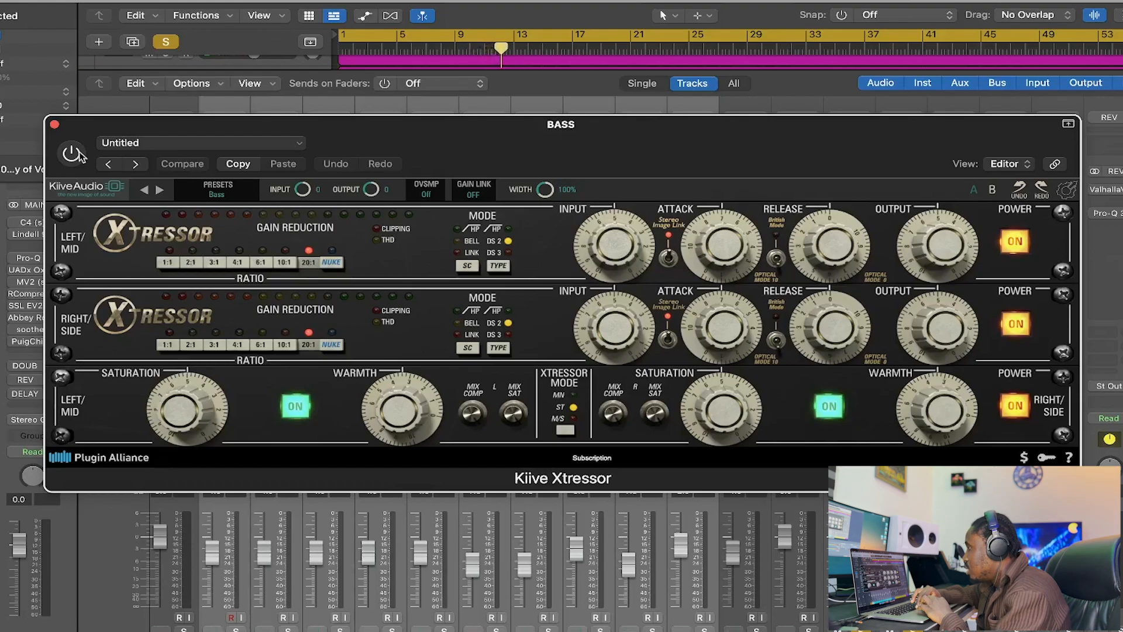
left_click(80, 154)
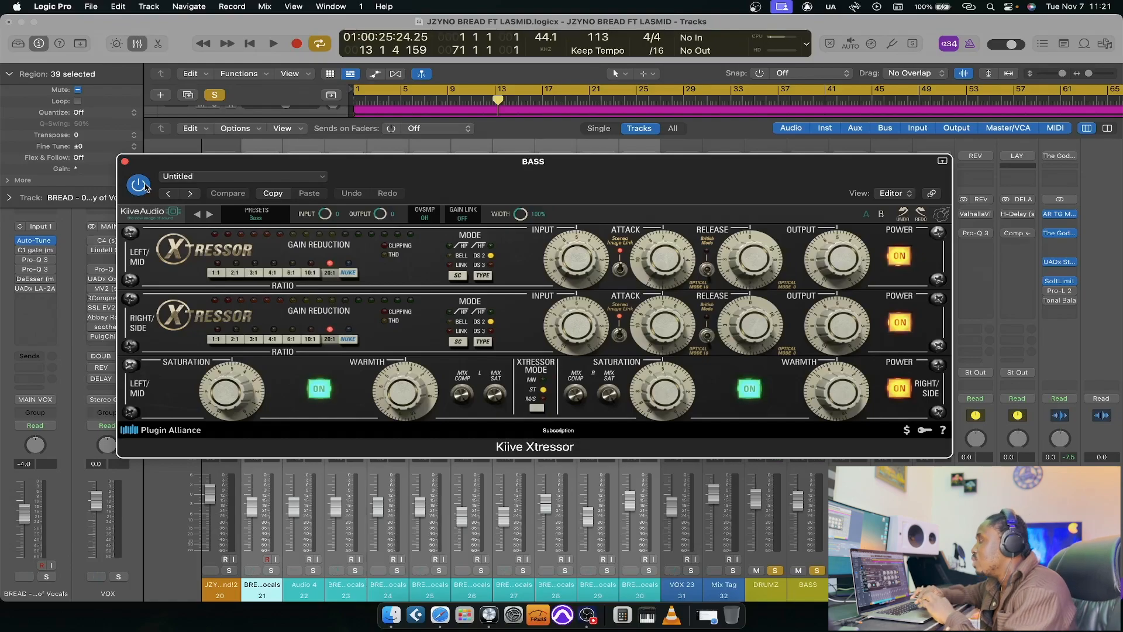
Close the Kiive Xtressor window, save the project and replay the soloed drum and bass buses.
left_click(125, 161)
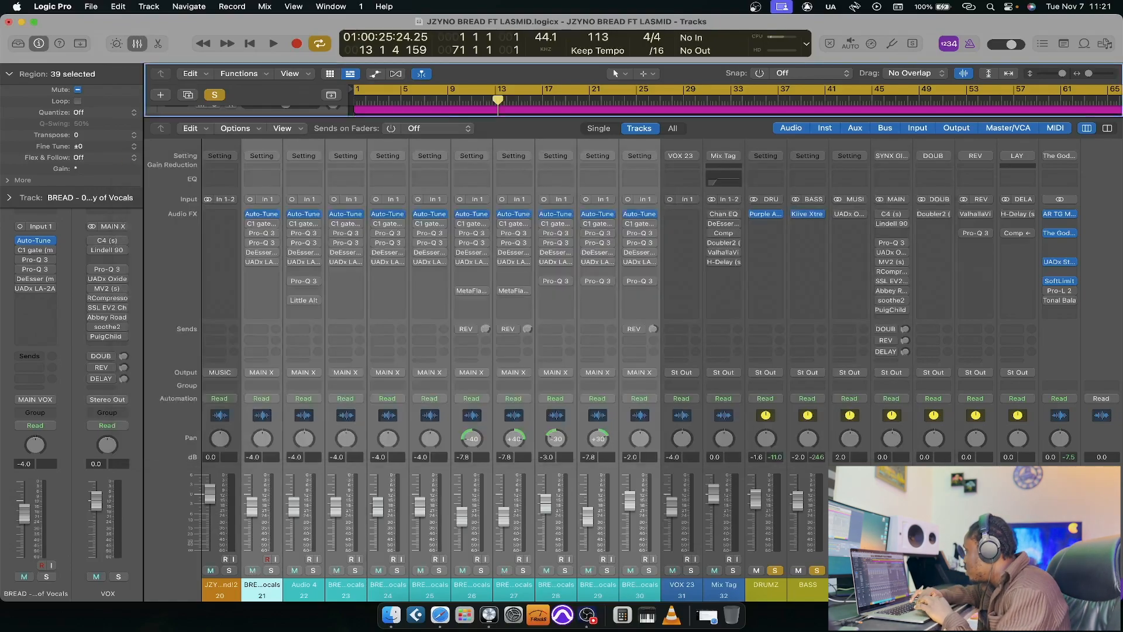
key("Tab")
key("super+s")
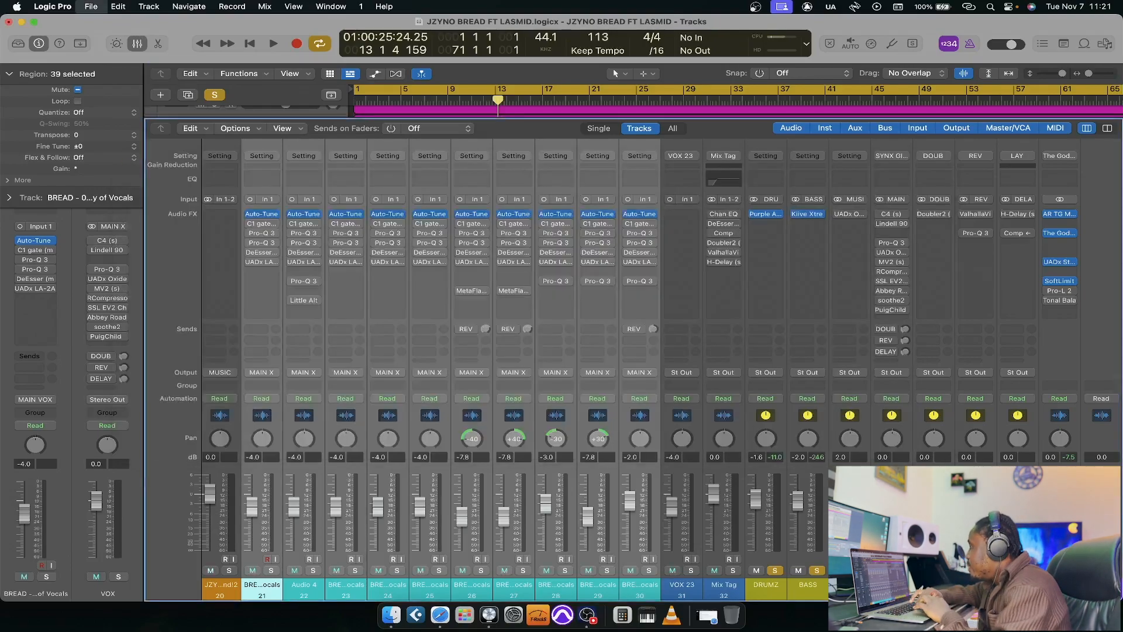
scroll(831, 263, "left", 6)
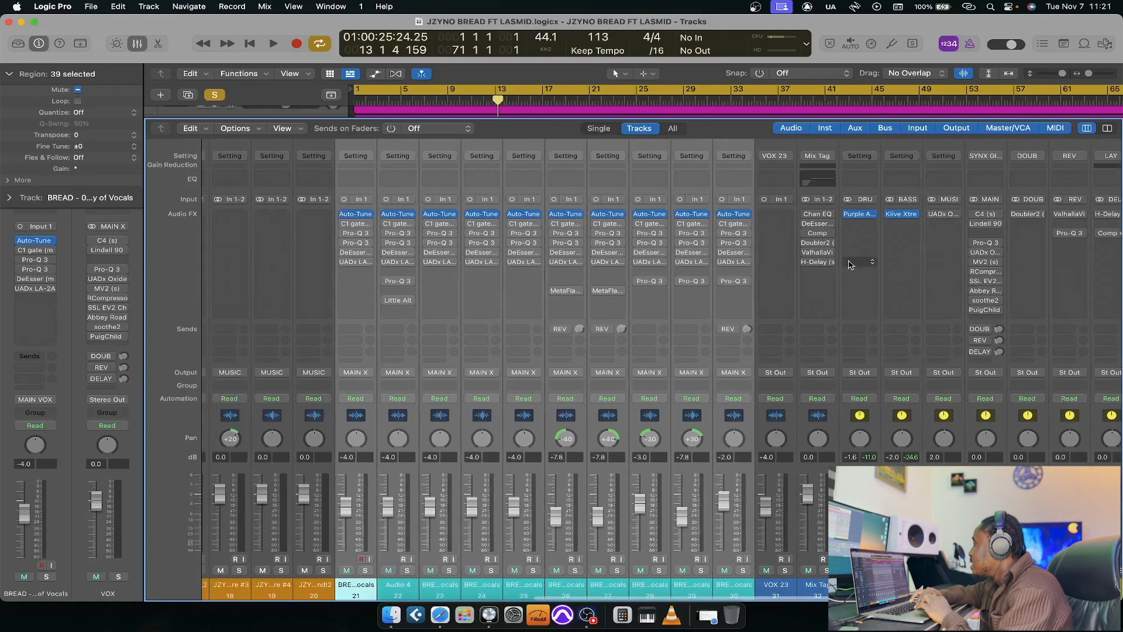
scroll(849, 265, "right", 6)
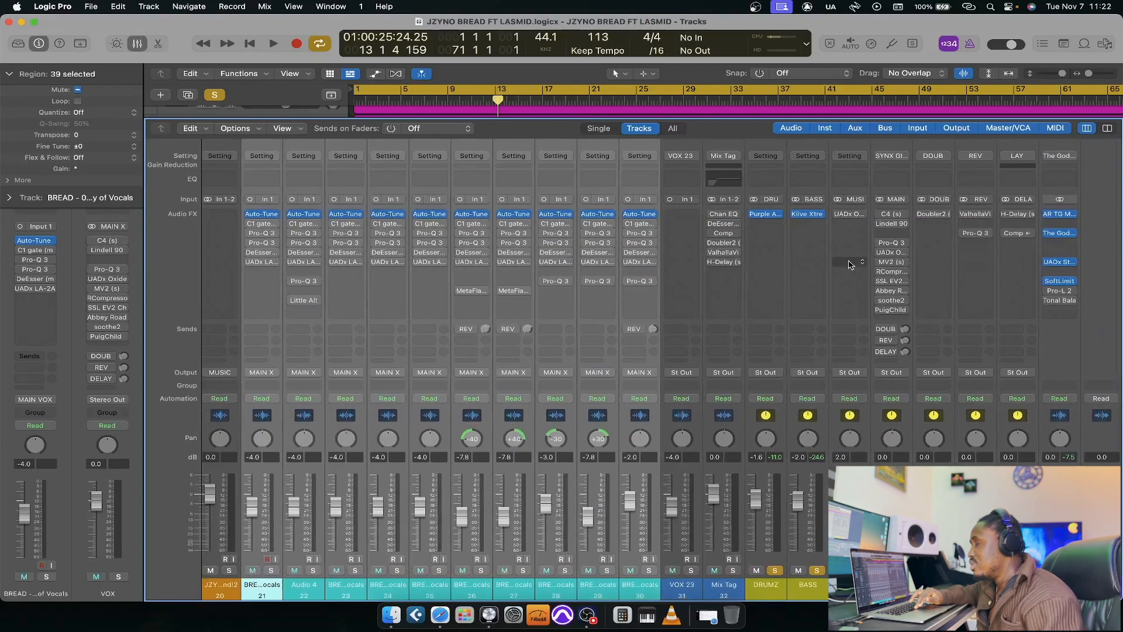
key("space")
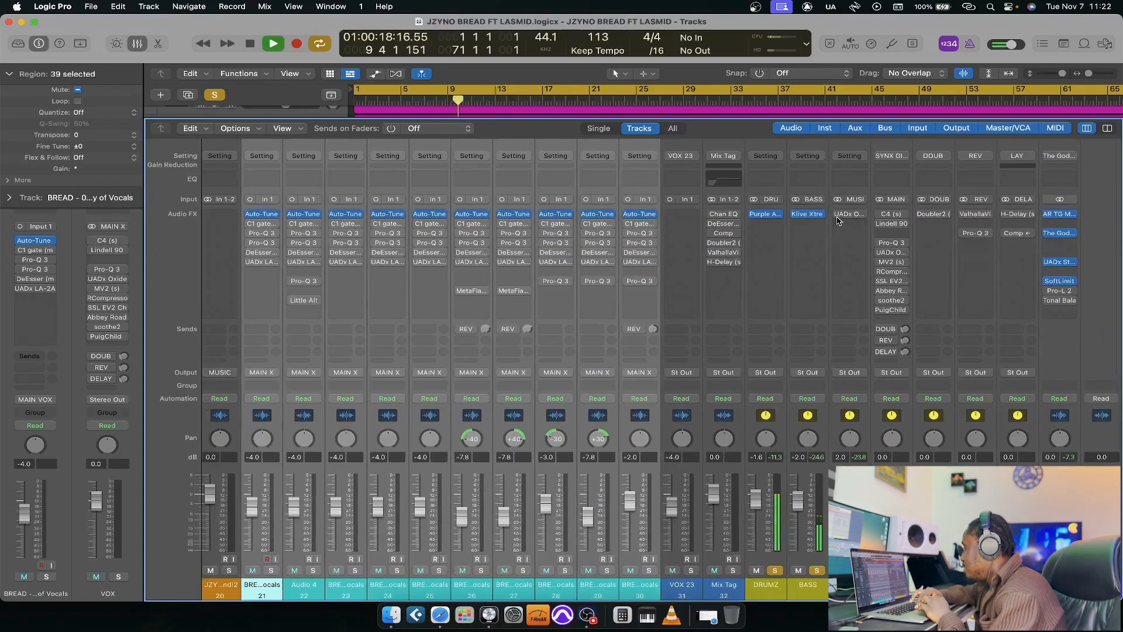
key("super+s")
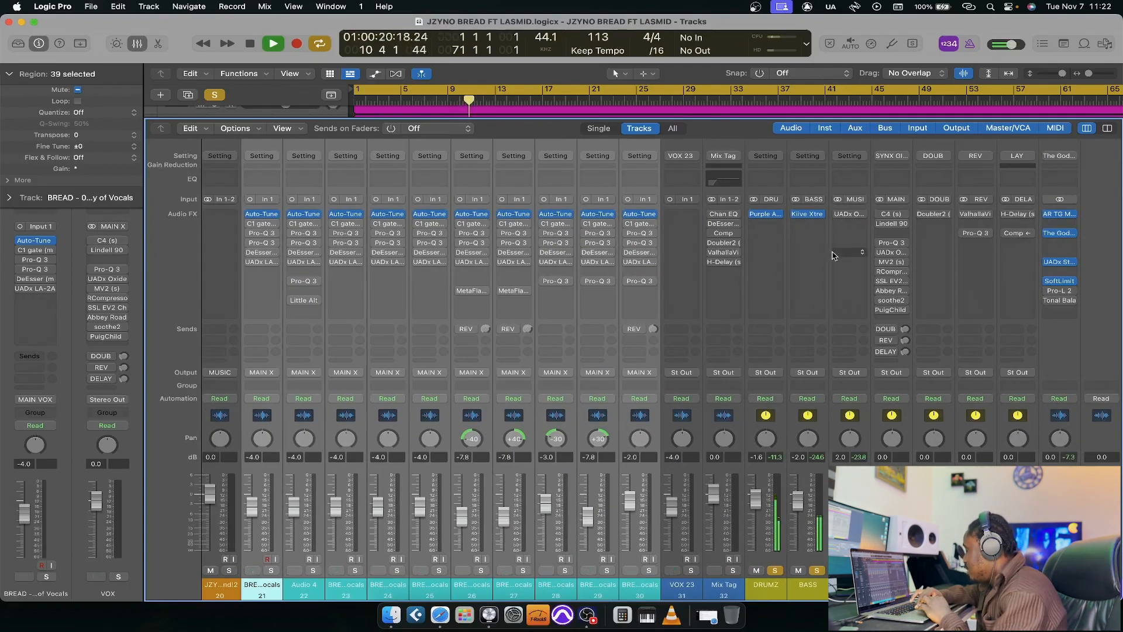
Open the UADx Oxide Tape Recorder on the MUSIC bus, turn the plug-in on and close its window.
left_click(850, 215)
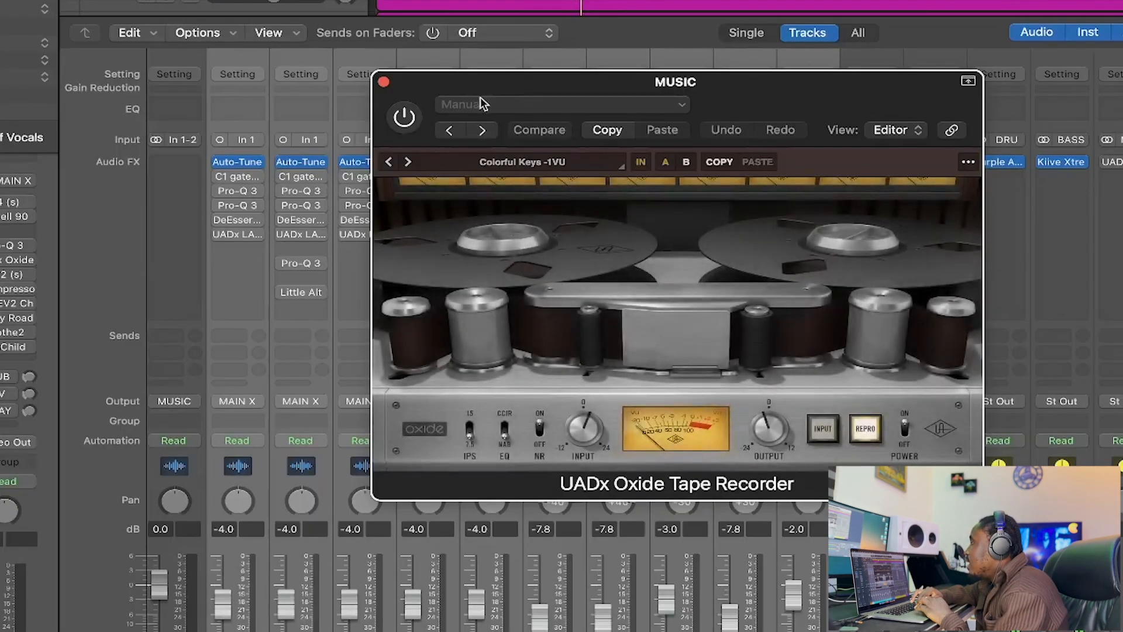
left_click_drag(501, 88, 359, 96)
left_click(267, 126)
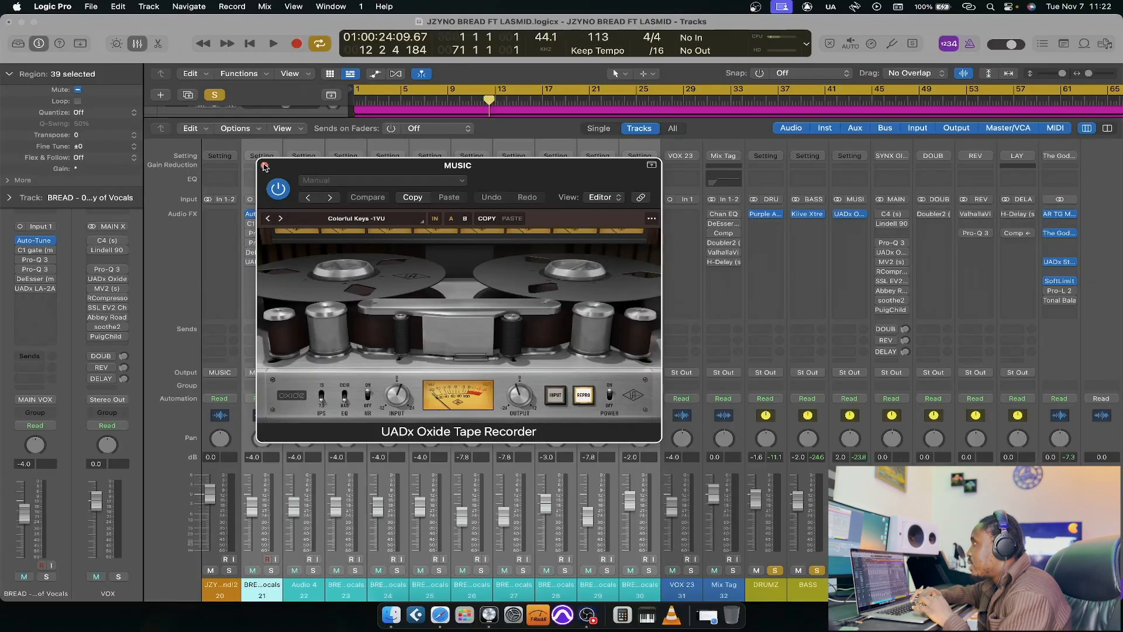
left_click(264, 166)
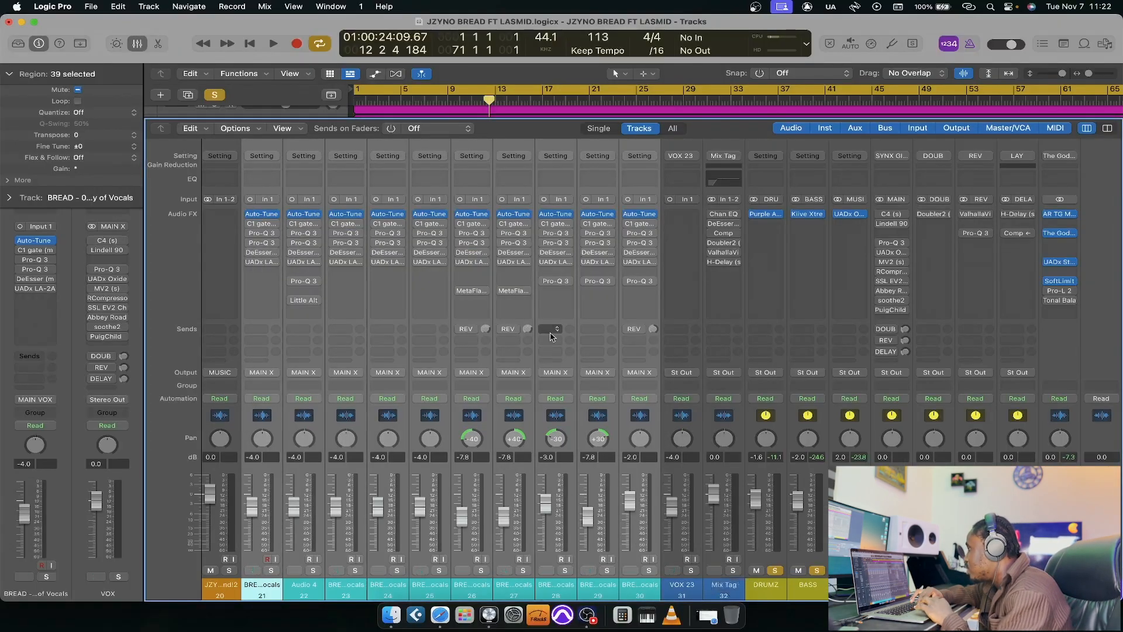
Clear the drum and bass solos, solo the MUSIC bus, save the project and start playback.
left_click(214, 96)
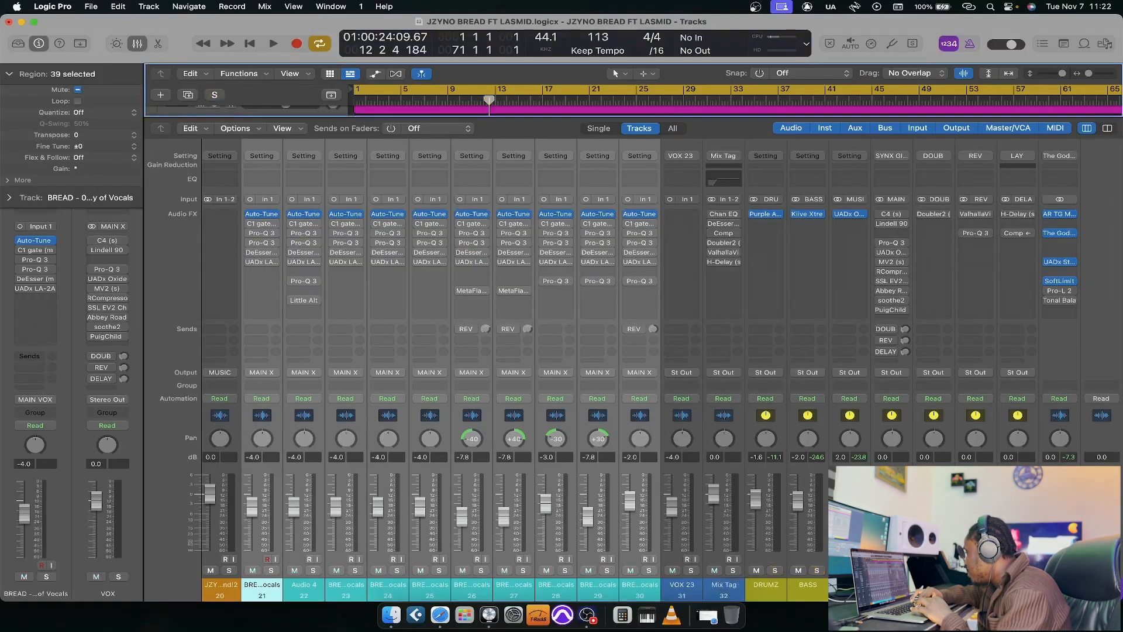
left_click(858, 570)
key("super+s")
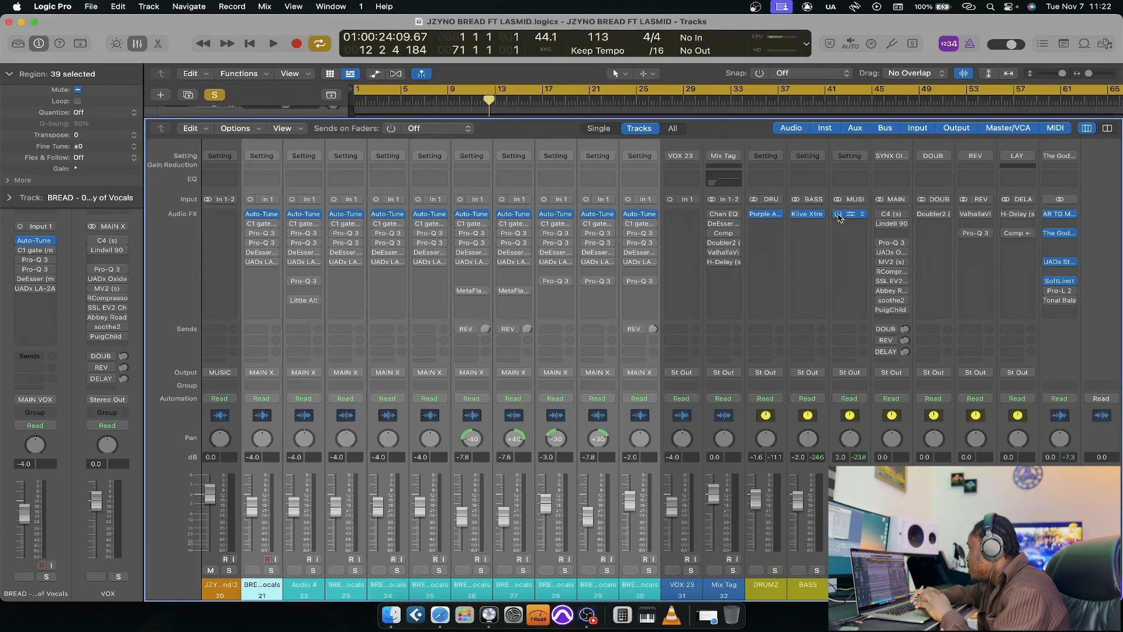
key("space")
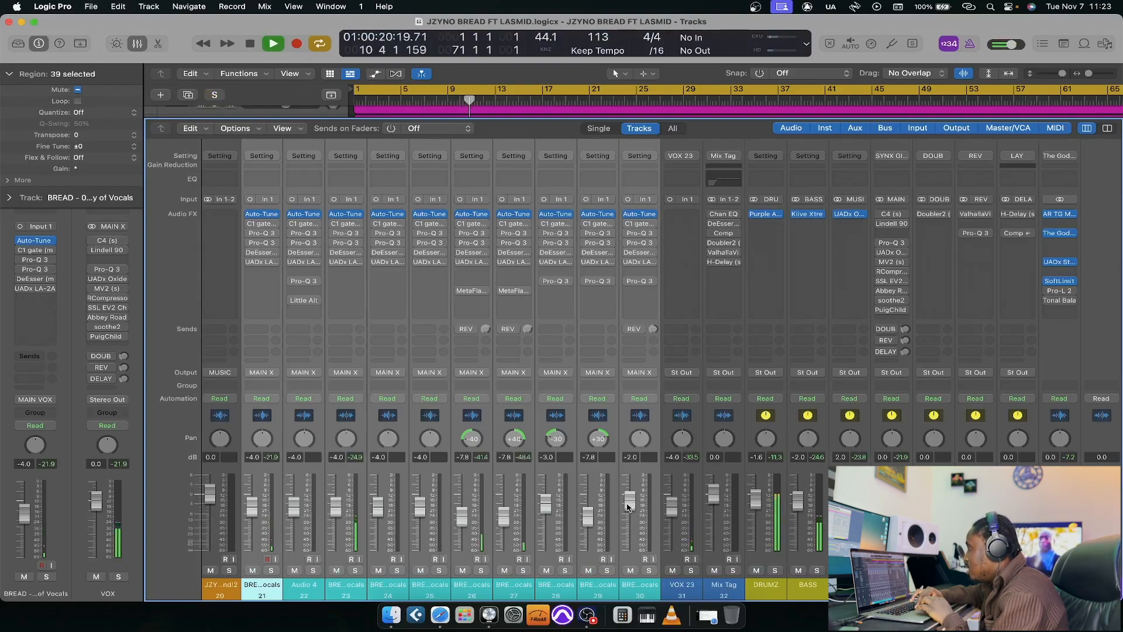
Look over the drum, bass and music channel strips in the mixer while the unsoloed mix plays.
scroll(627, 507, "left", 5)
scroll(628, 506, "left", 8)
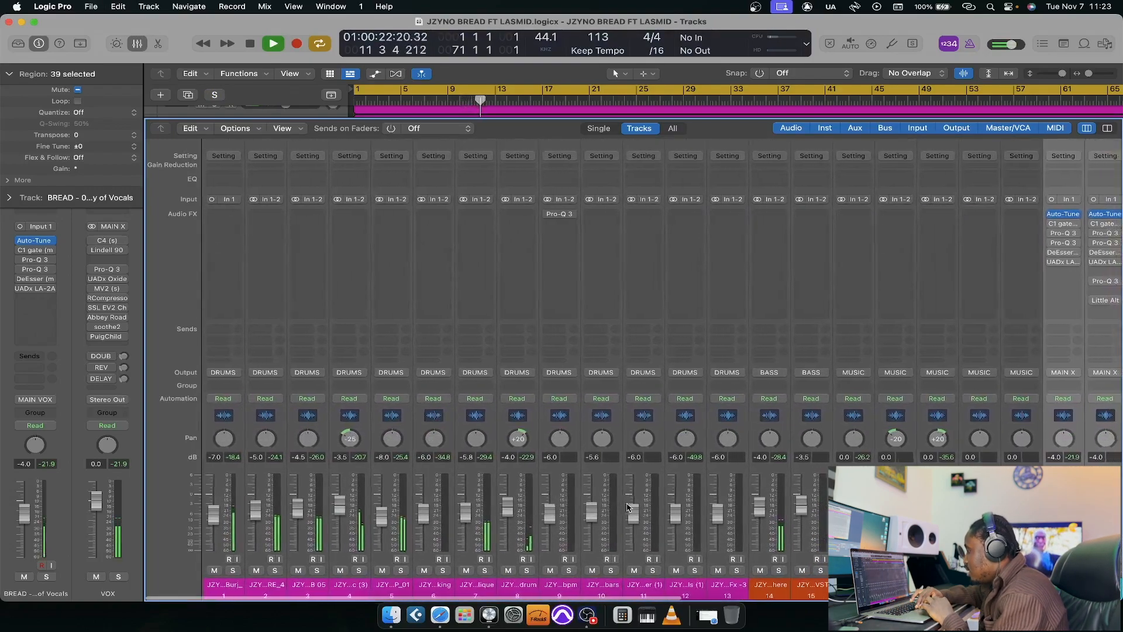
scroll(628, 507, "right", 6)
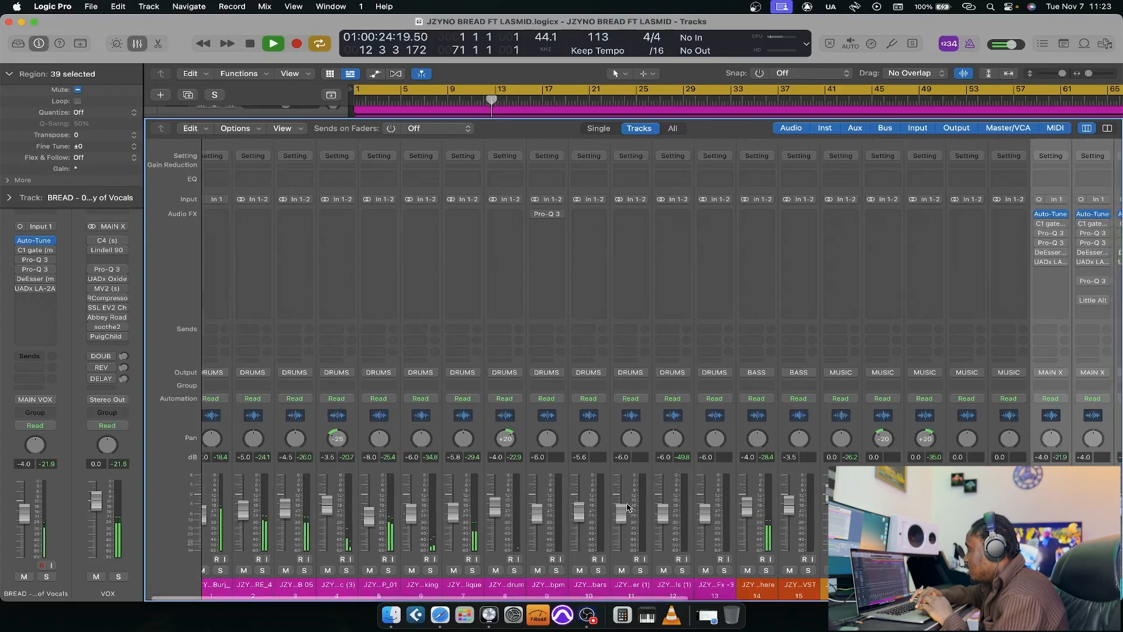
scroll(627, 506, "right", 7)
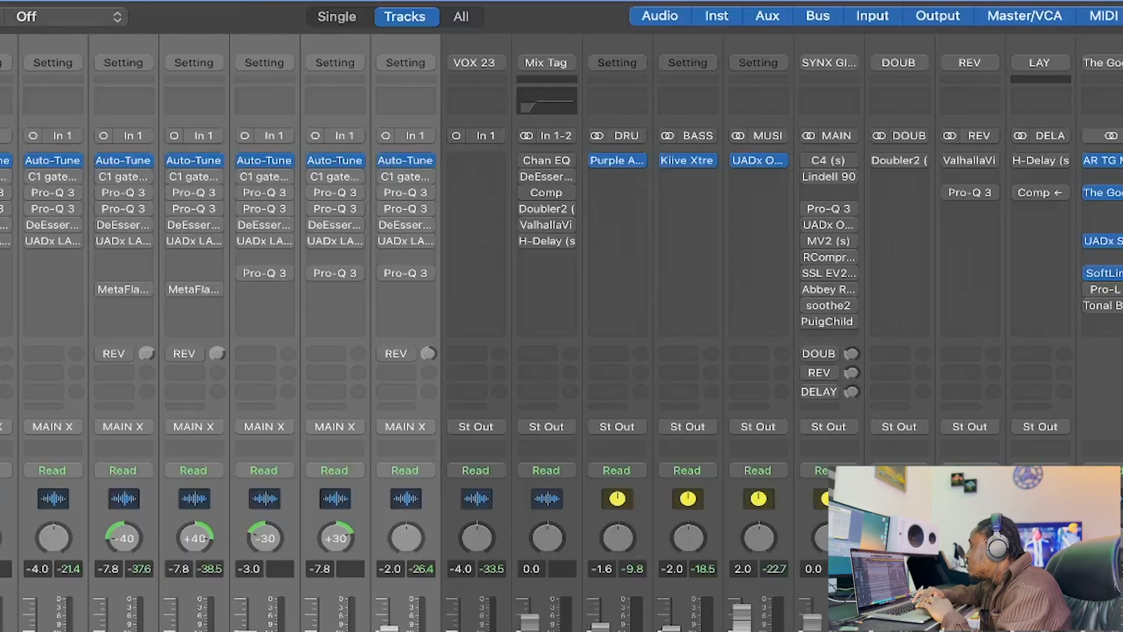
Turn on the C1 gate across all selected vocal tracks, view its settings on track 21 and close it.
scroll(269, 351, "left", 10)
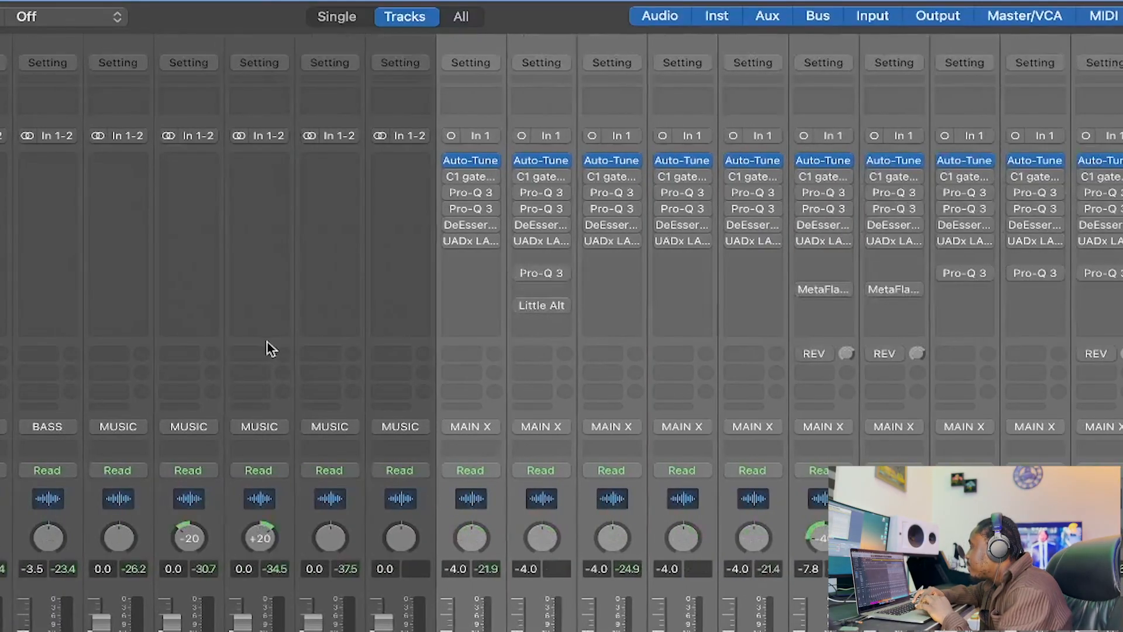
scroll(296, 219, "right", 2)
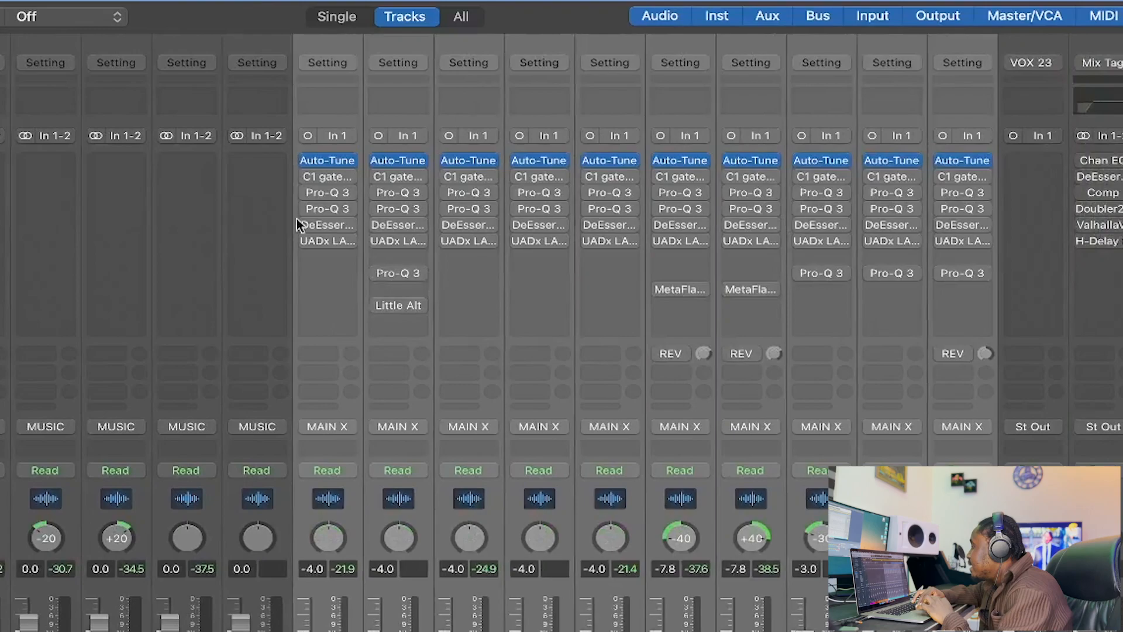
left_click(306, 178, "shift")
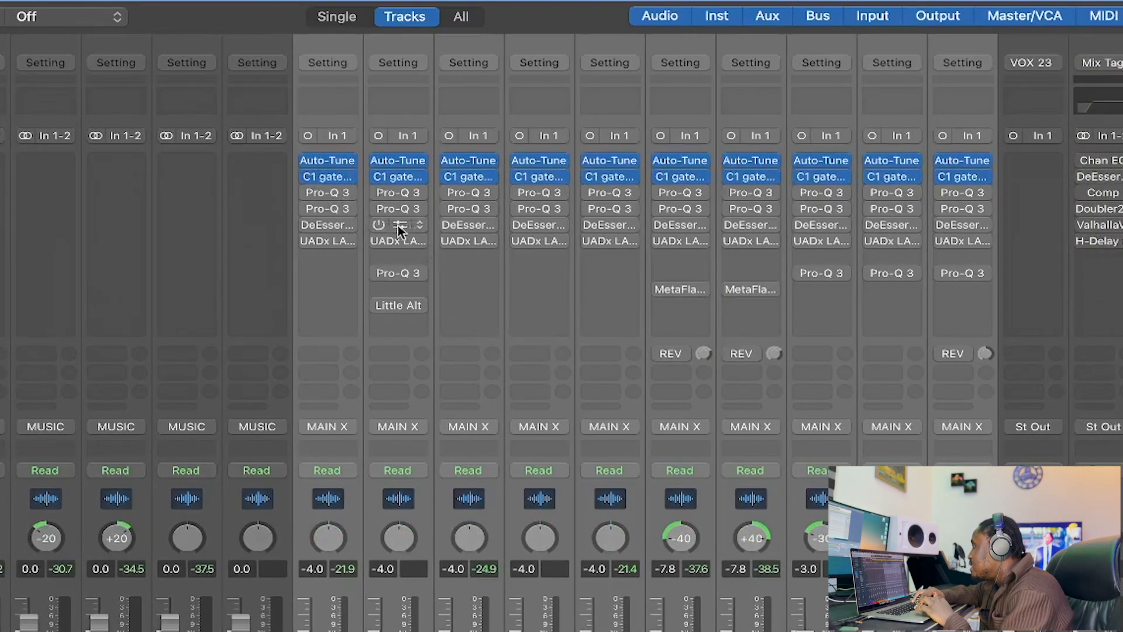
left_click(328, 176)
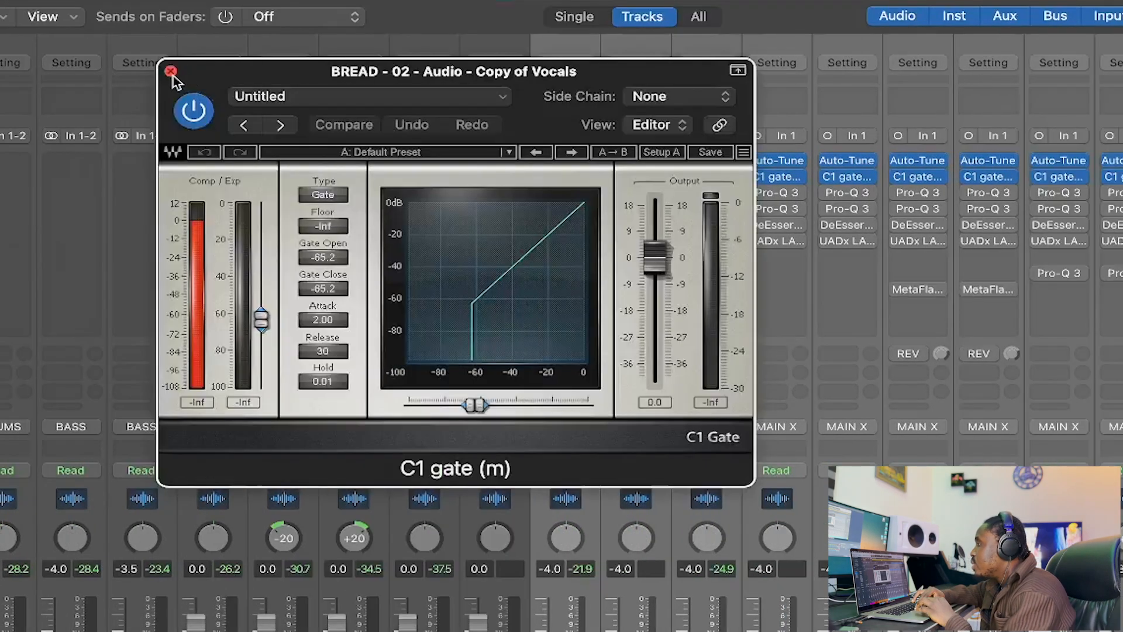
left_click(170, 71)
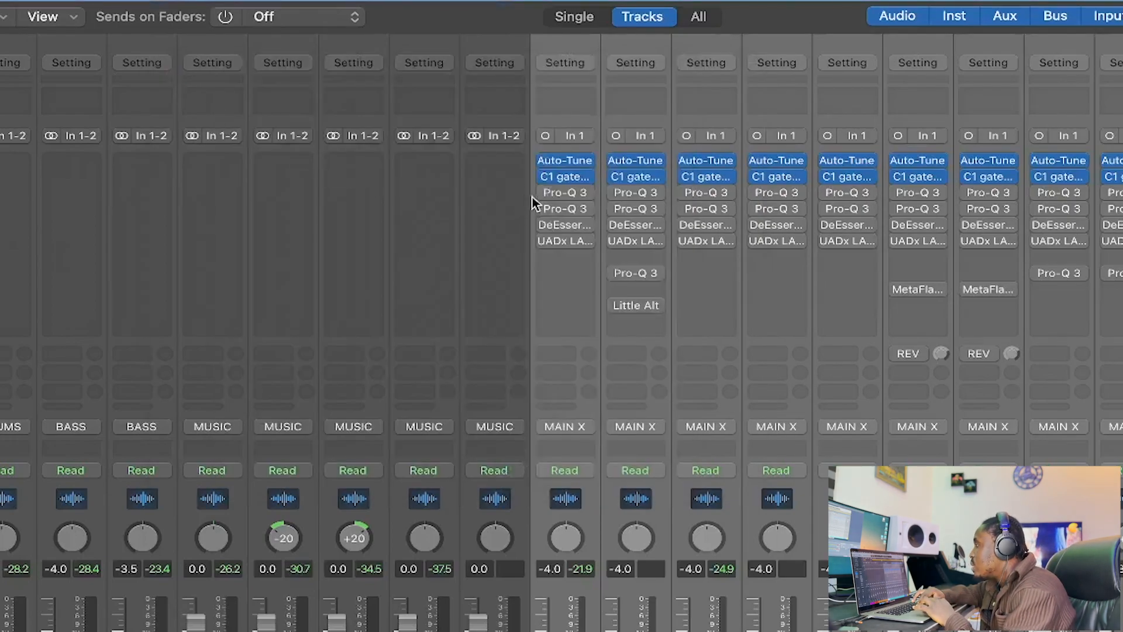
Turn on the first Pro-Q 3 across the vocal tracks, inspect its low-cut band and close the plug-in.
left_click(547, 192)
left_click(565, 194)
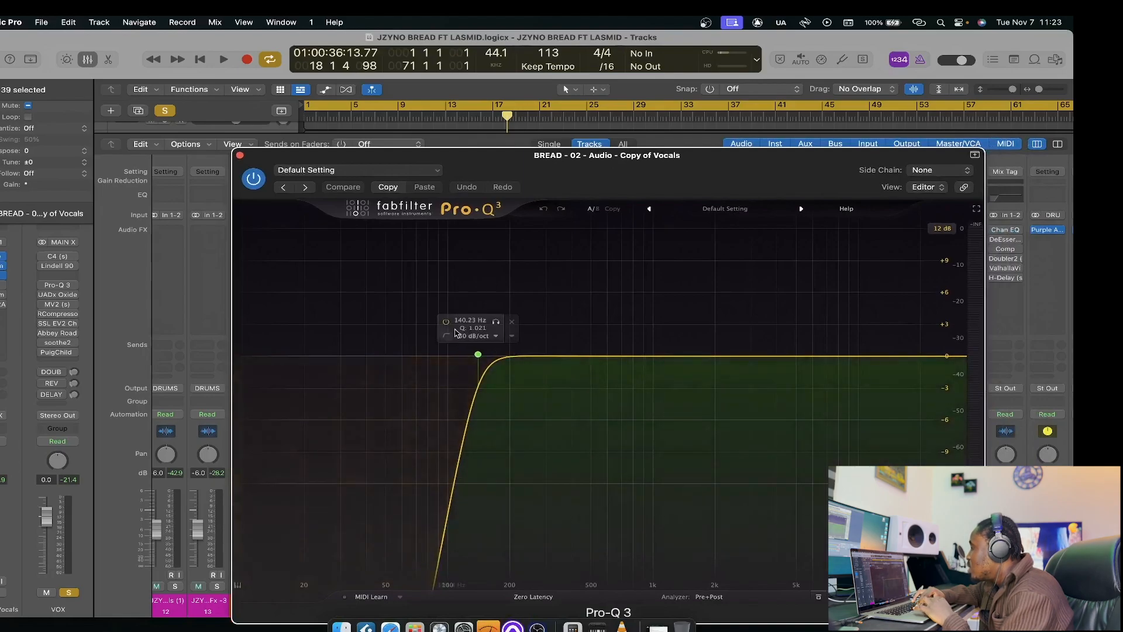
left_click(240, 156)
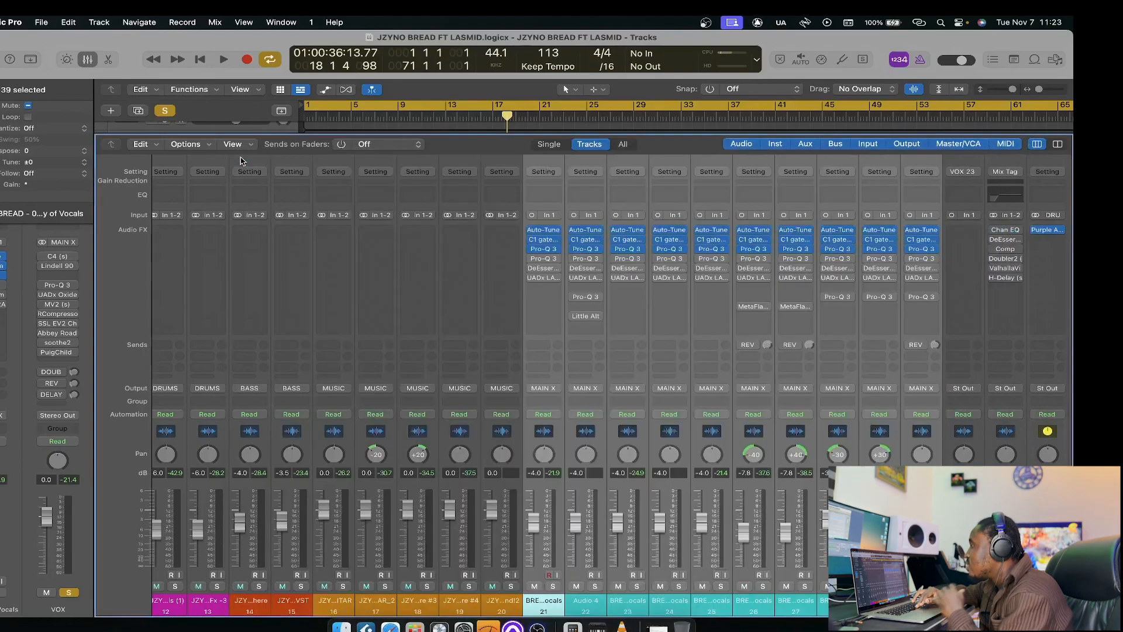
Turn on the second Pro-Q 3 across the vocal tracks and open it with its window moved to uncover the mixer.
left_click(531, 259)
left_click(545, 259)
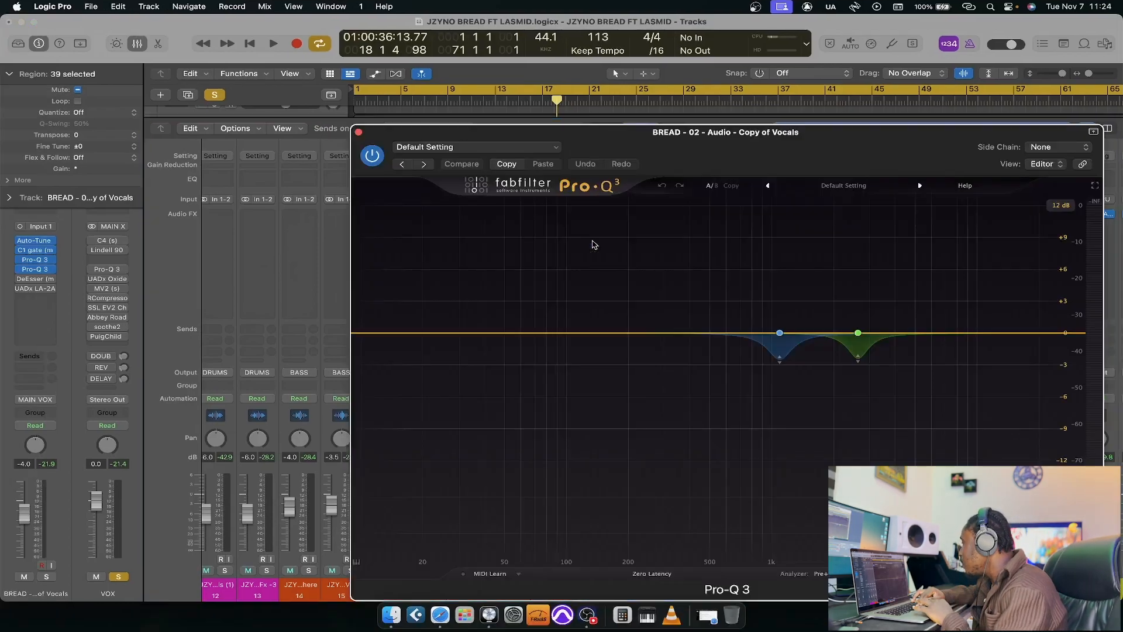
left_click_drag(827, 144, 694, 143)
mouse_move(736, 344)
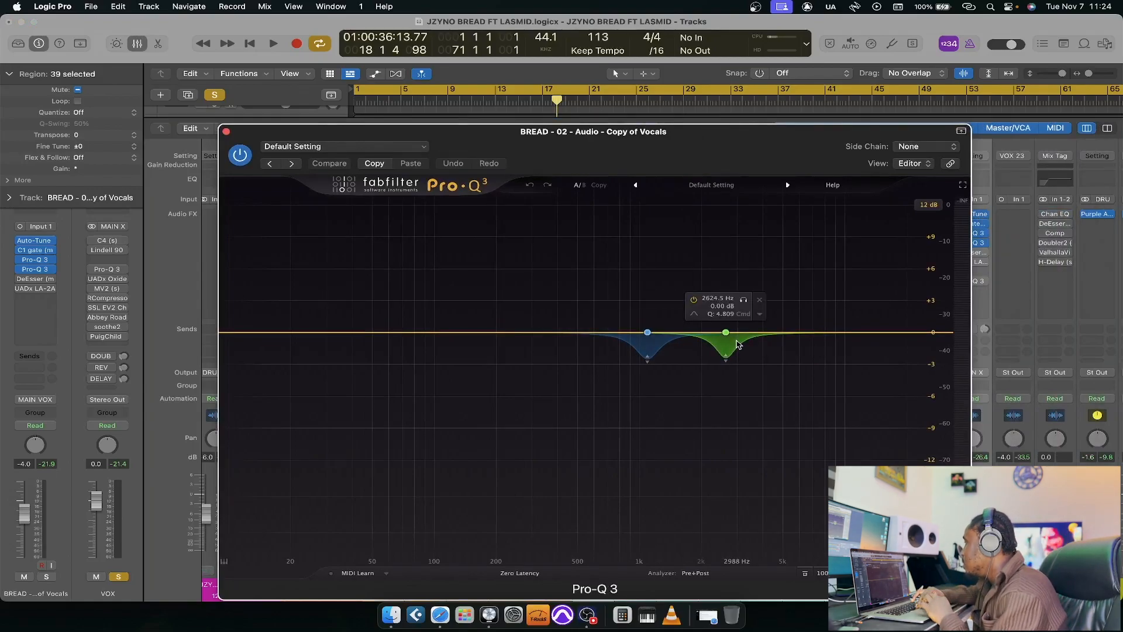
left_click_drag(594, 132, 561, 132)
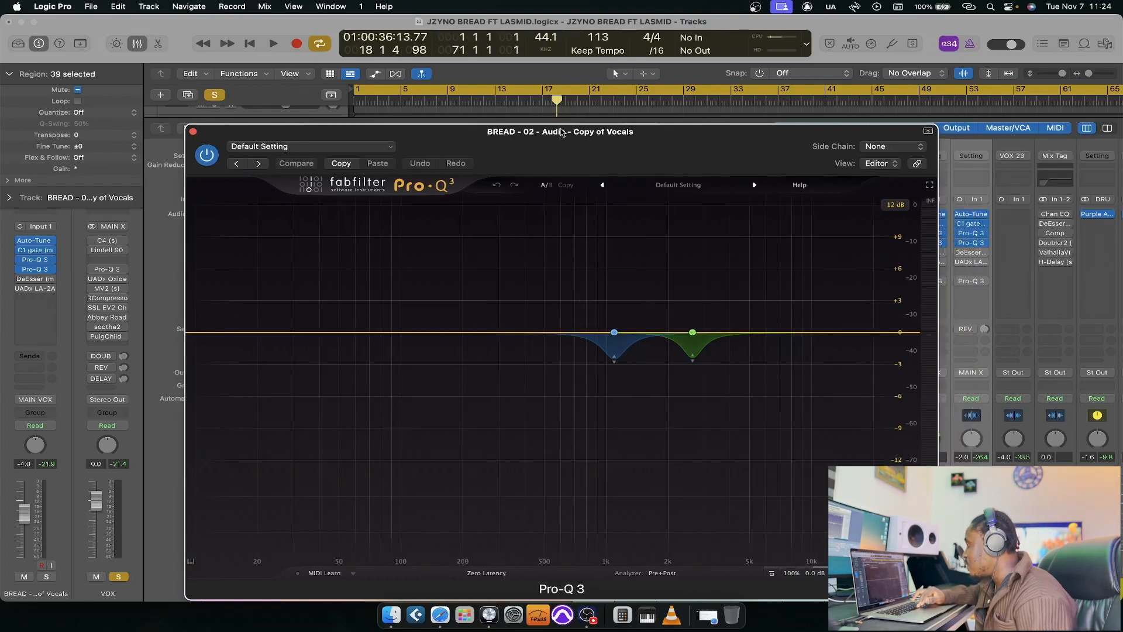
Play the vocals, audition the 2624.5 Hz and 1092.4 Hz dynamic bands in isolation, stop playback and close the Pro-Q 3.
key("space")
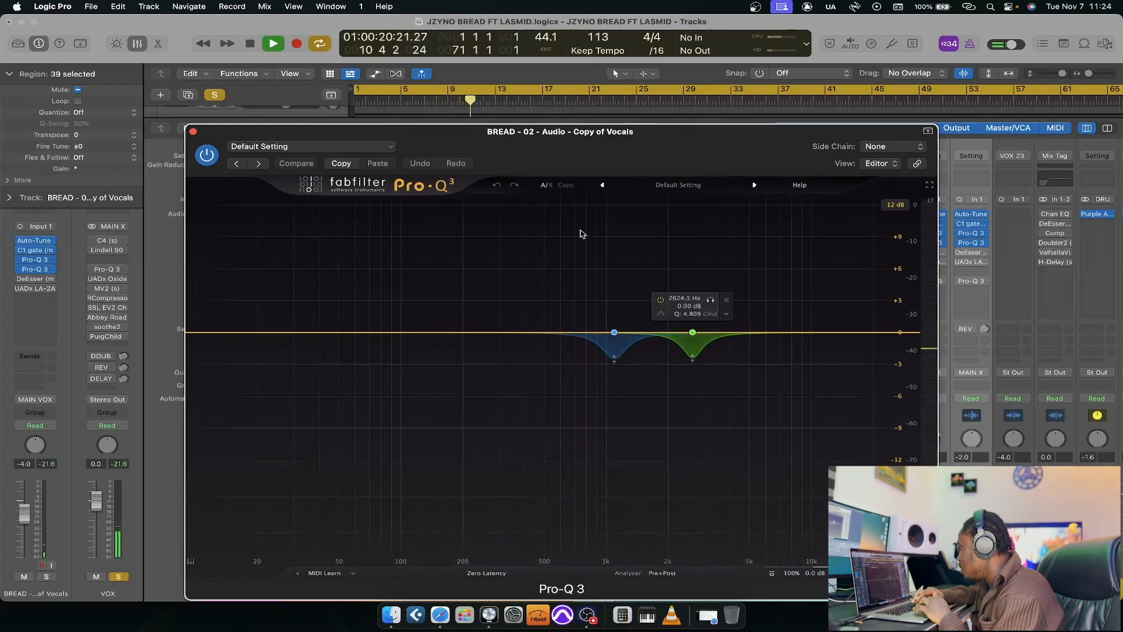
left_click(710, 300)
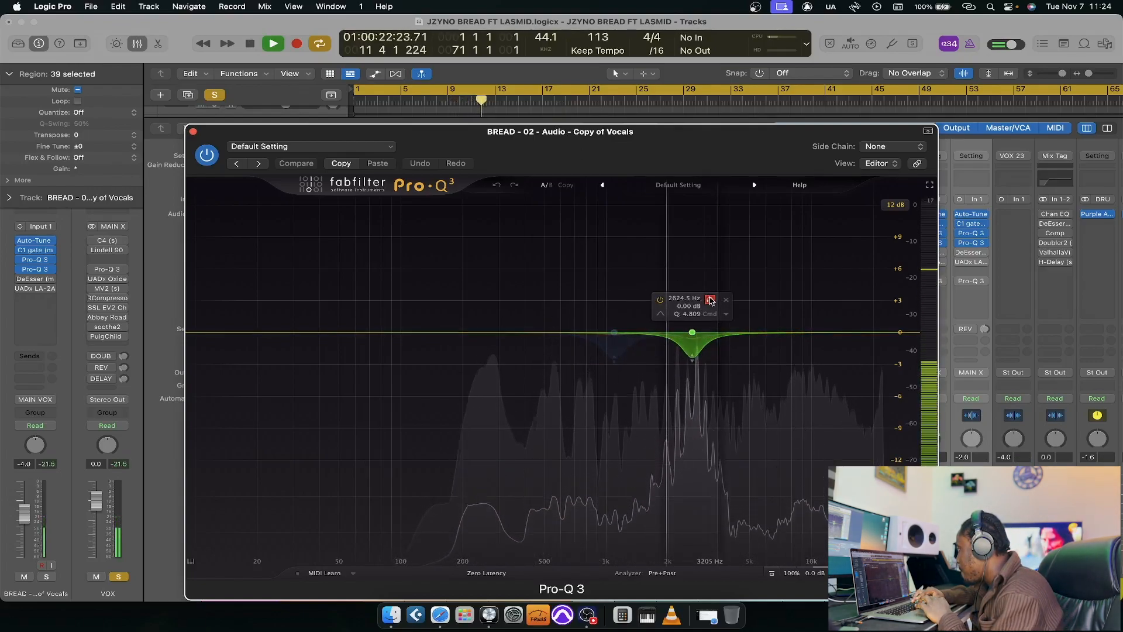
left_click(632, 300)
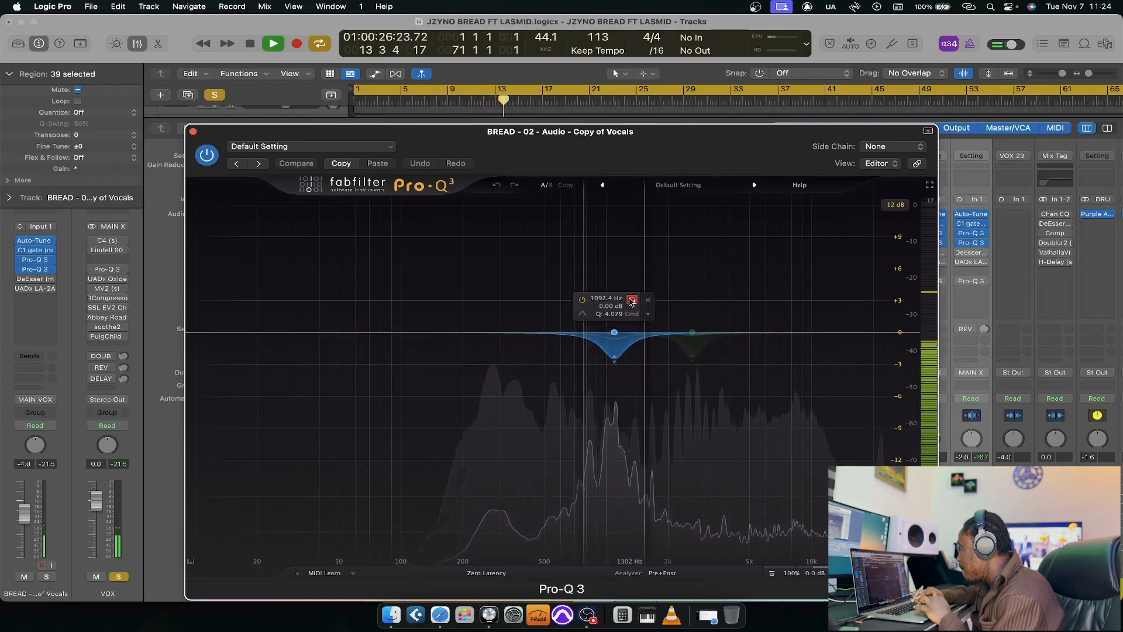
key("space")
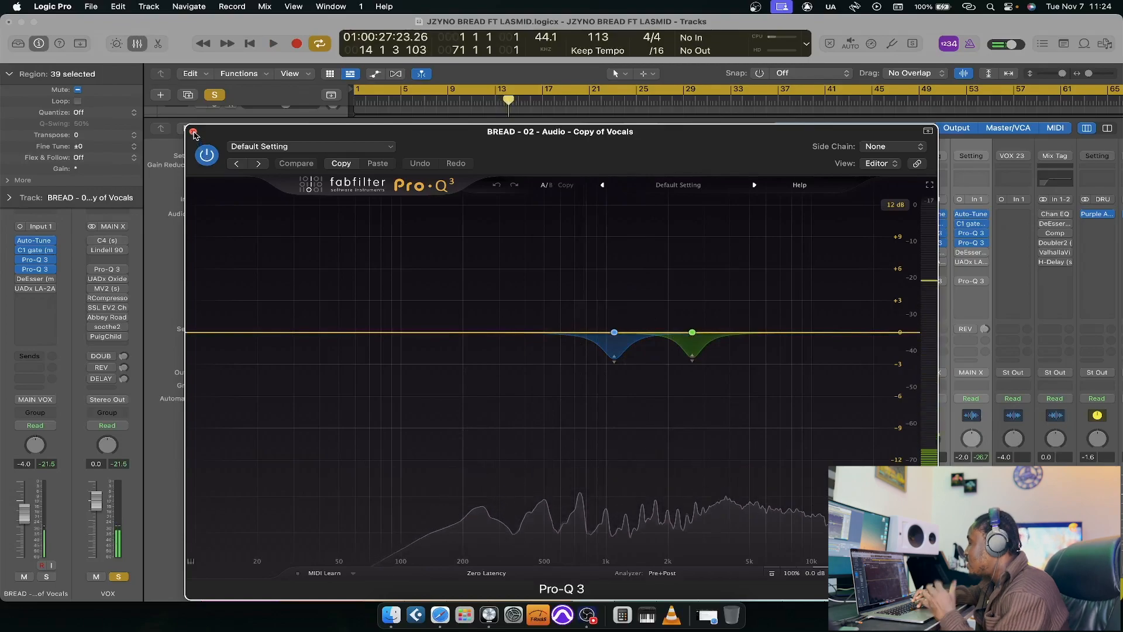
left_click(194, 132)
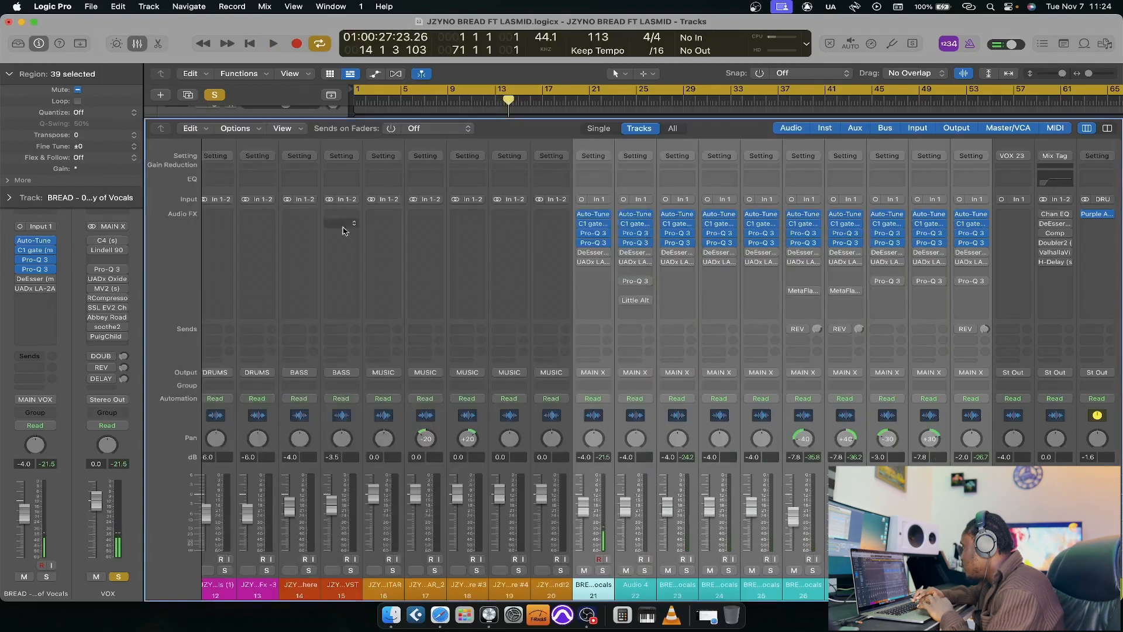
Turn on the DeEsser and UADx LA-2A Silver Compressor across the vocal tracks, audition them and close both plug-in windows.
left_click(595, 254)
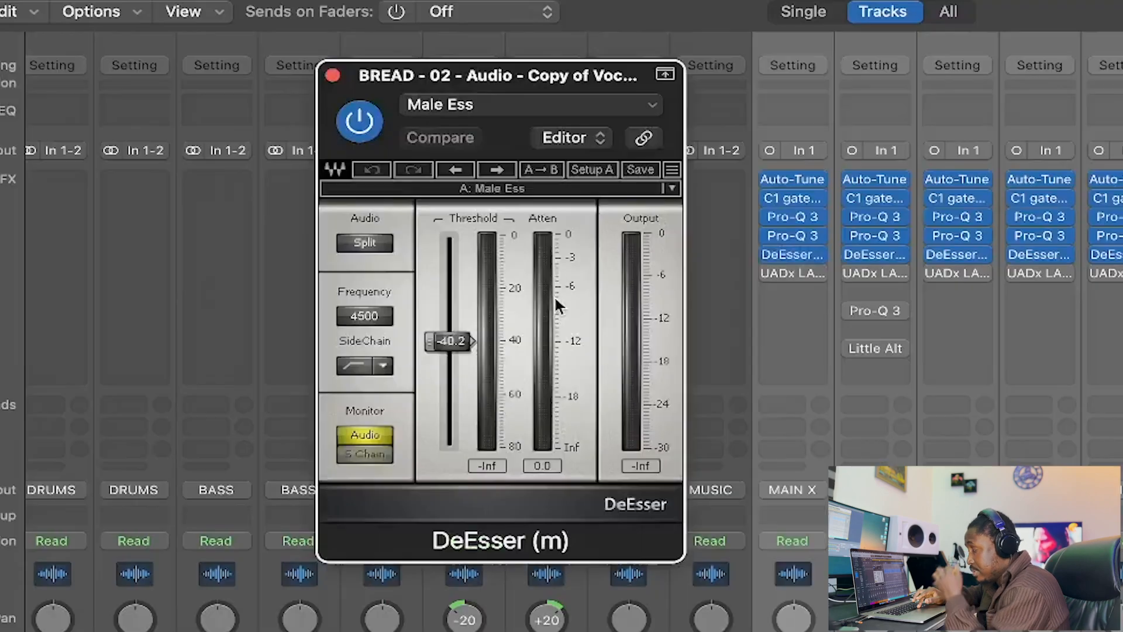
key("space")
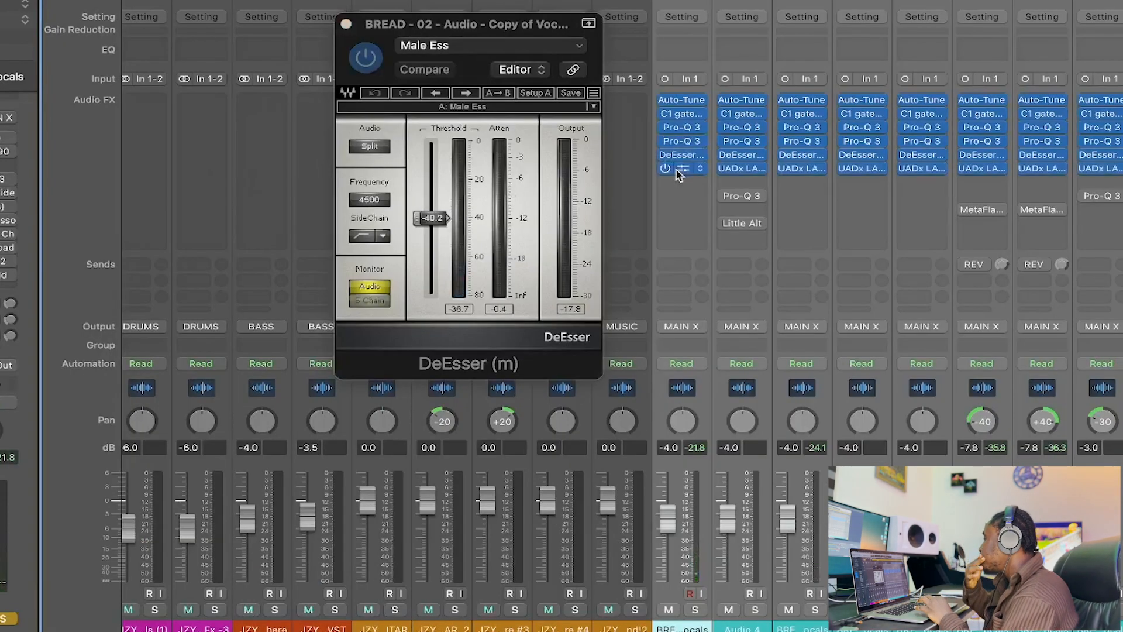
left_click(786, 273)
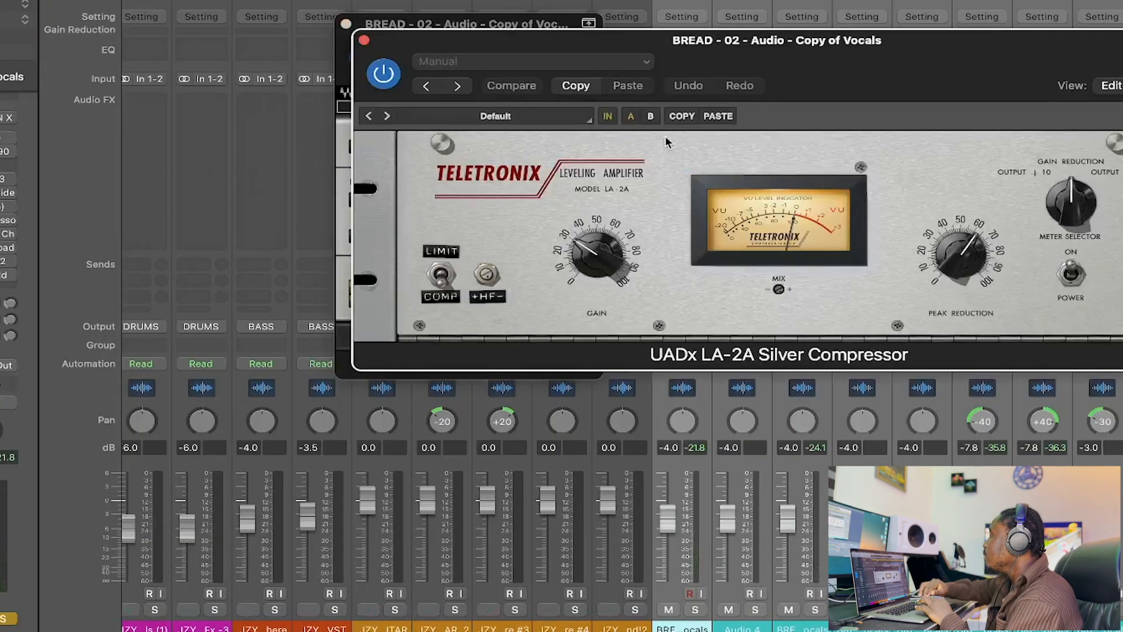
left_click_drag(767, 46, 566, 113)
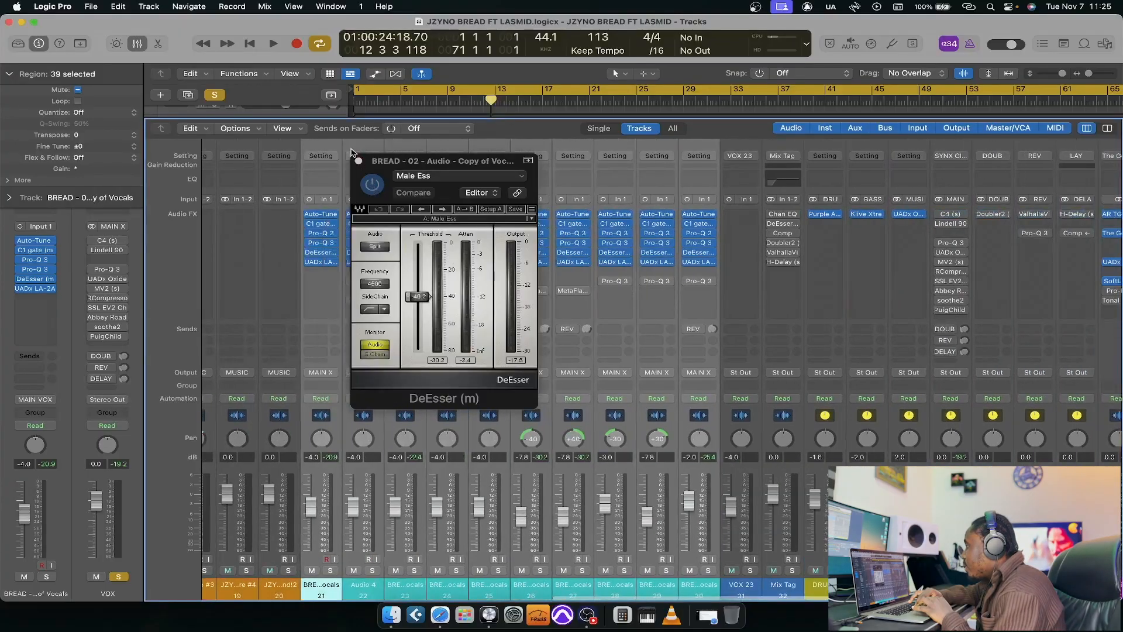
left_click(359, 162)
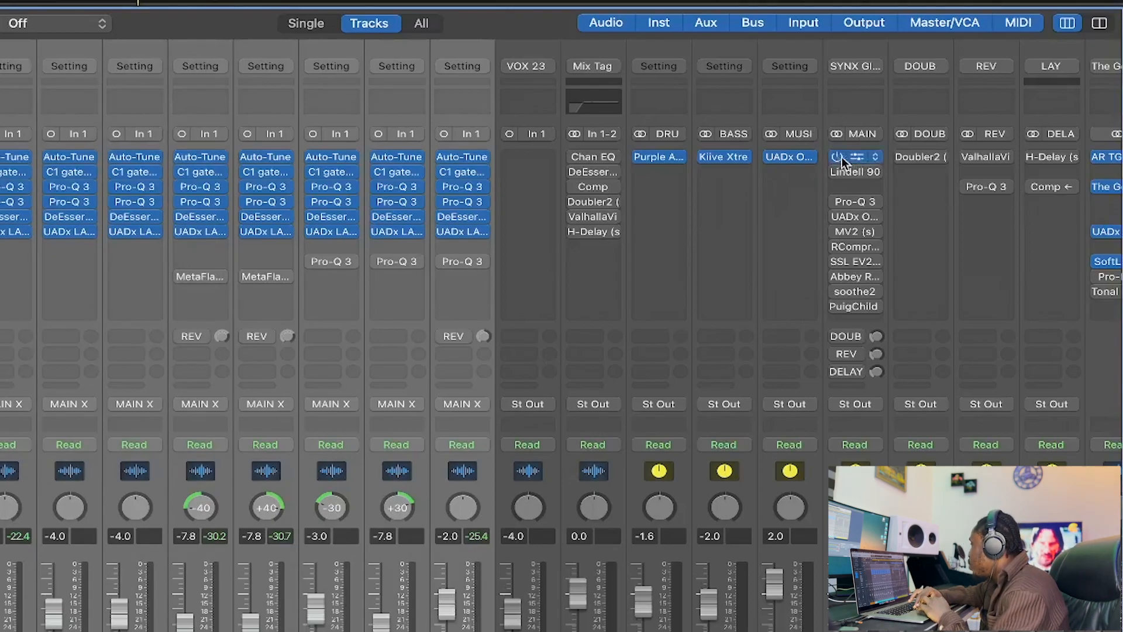
Open the C4 on the VOX bus, move its window aside, audition it on the vocals and close it.
left_click(854, 155)
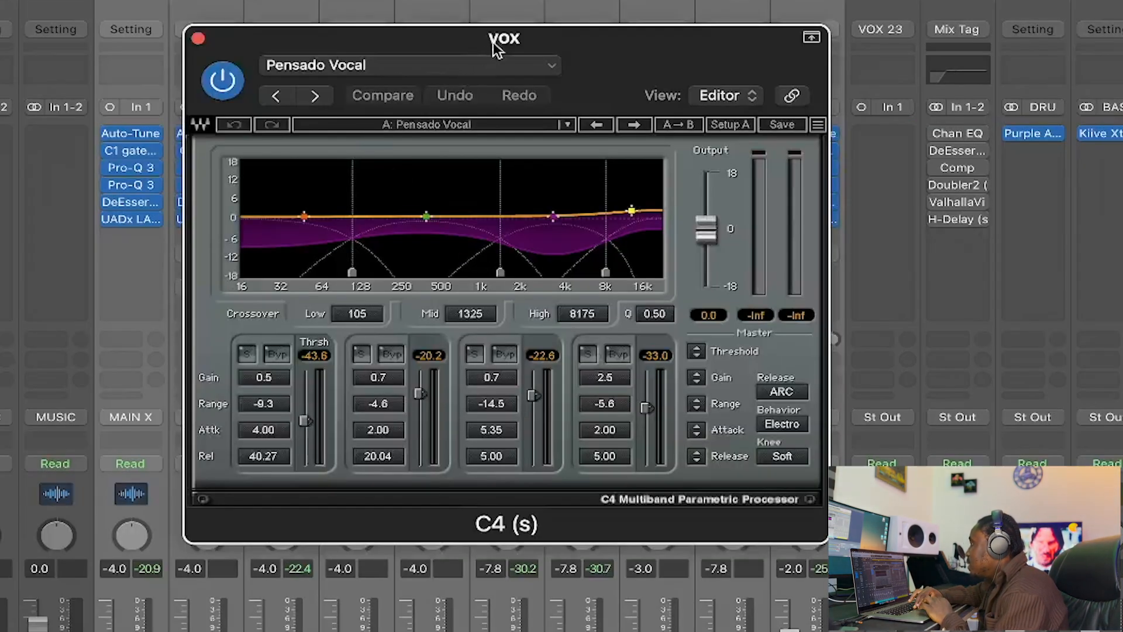
left_click_drag(493, 42, 458, 49)
key("space")
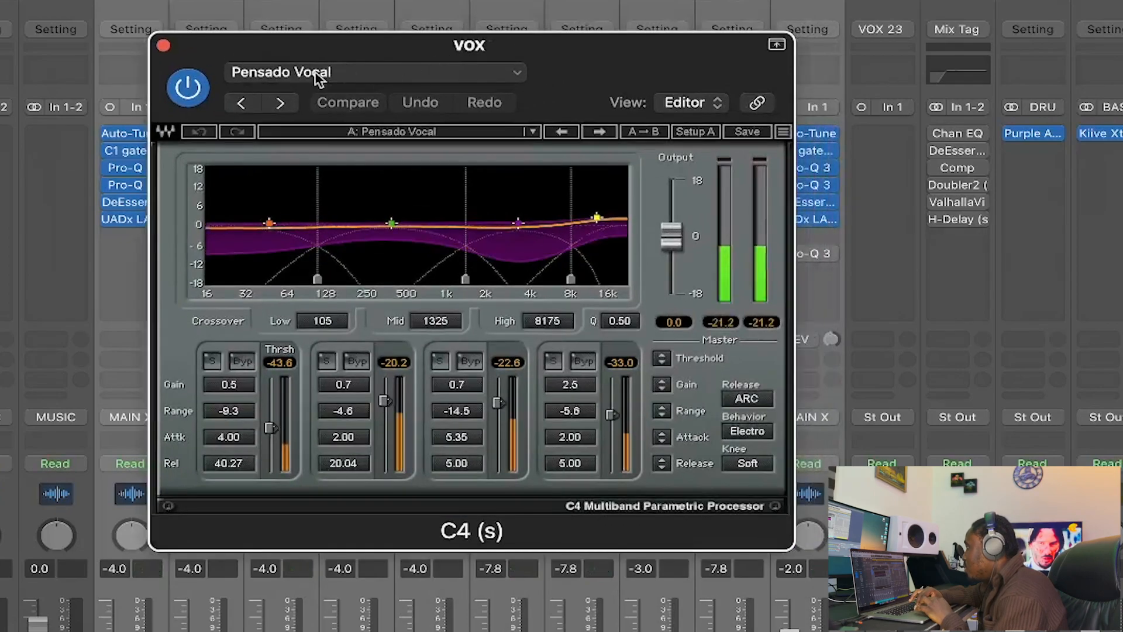
left_click(164, 46)
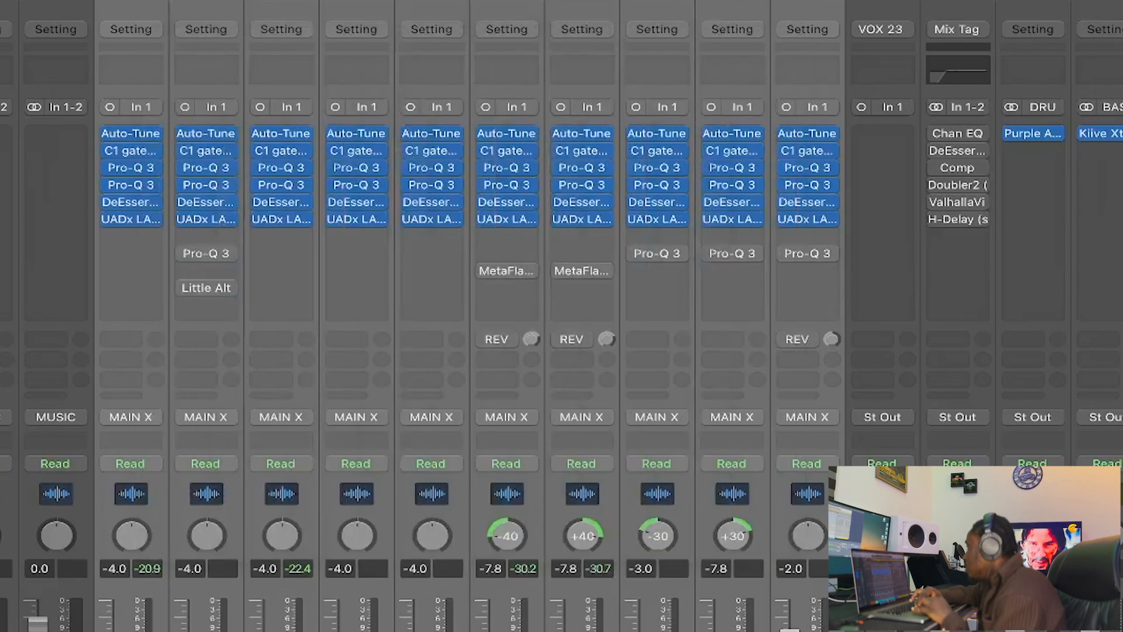
Turn on the Lindell 902 De-esser on the VOX bus, open it with its window moved to uncover the mixer and audition it.
left_click(927, 223)
left_click(972, 209)
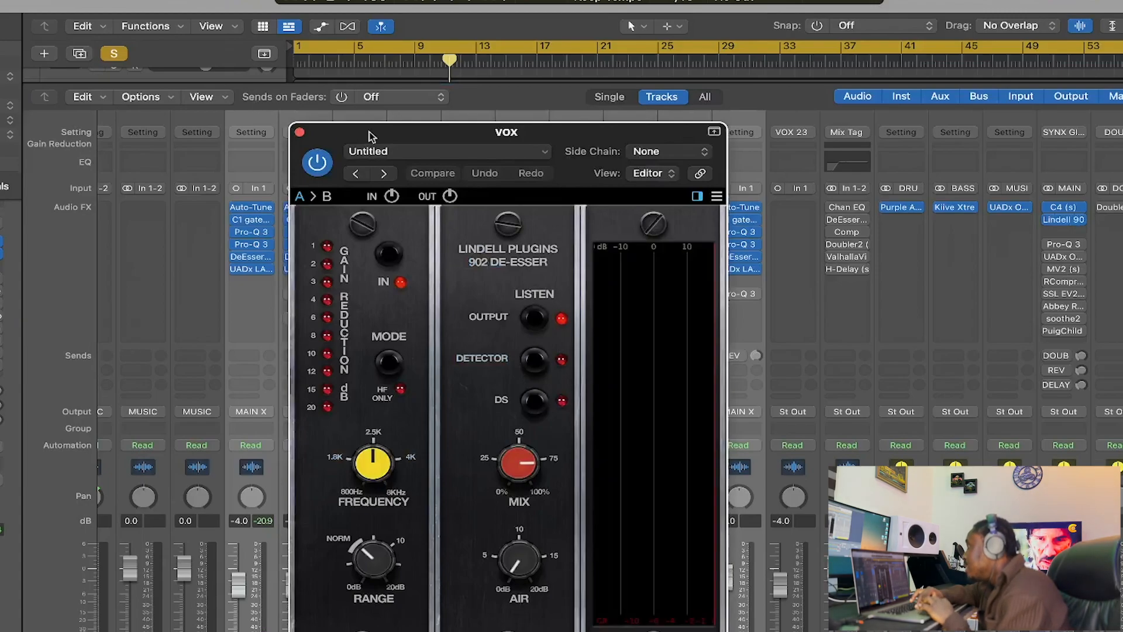
left_click_drag(368, 136, 305, 43)
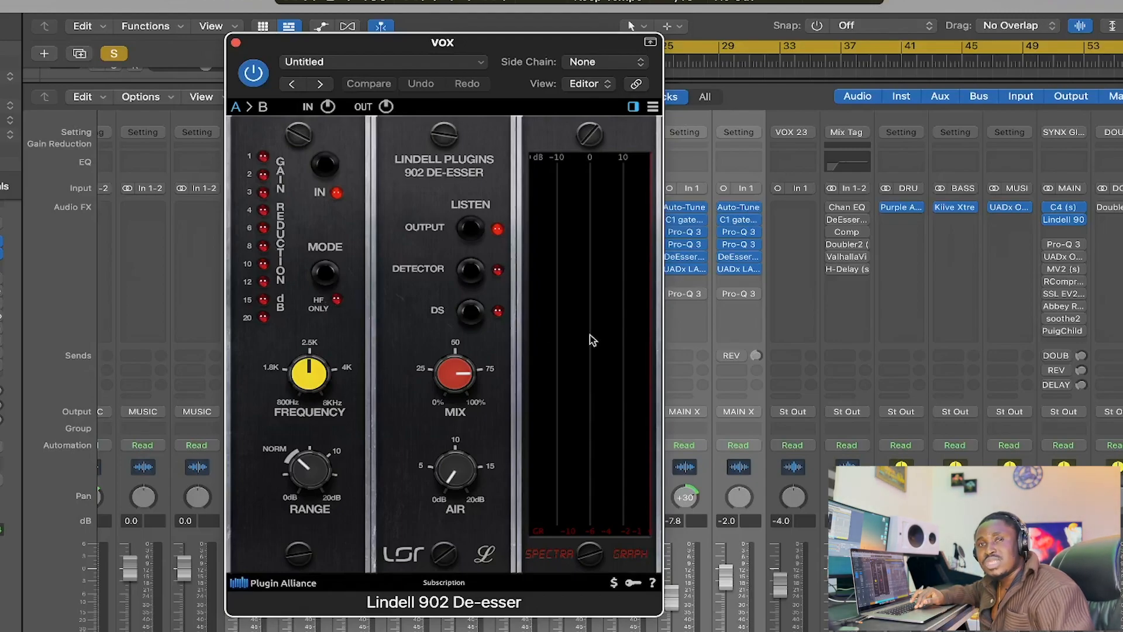
key("space")
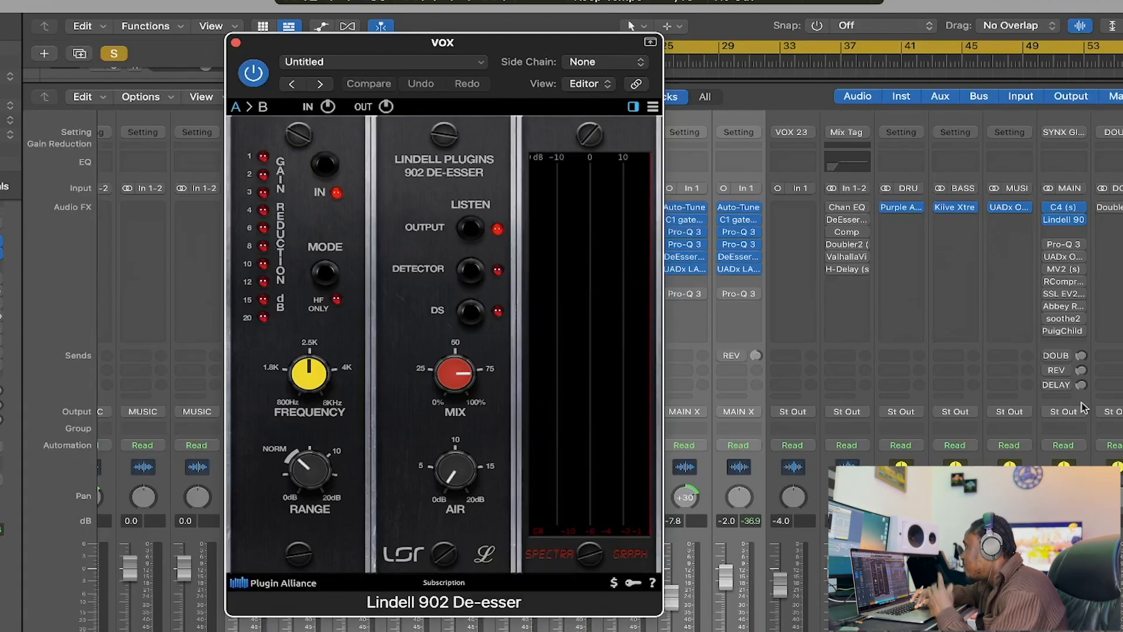
Turn on and open the VOX bus Pro-Q 3, audition its 3804.3 Hz and 835.08 Hz bands in isolation and close the plug-in.
left_click(1071, 244)
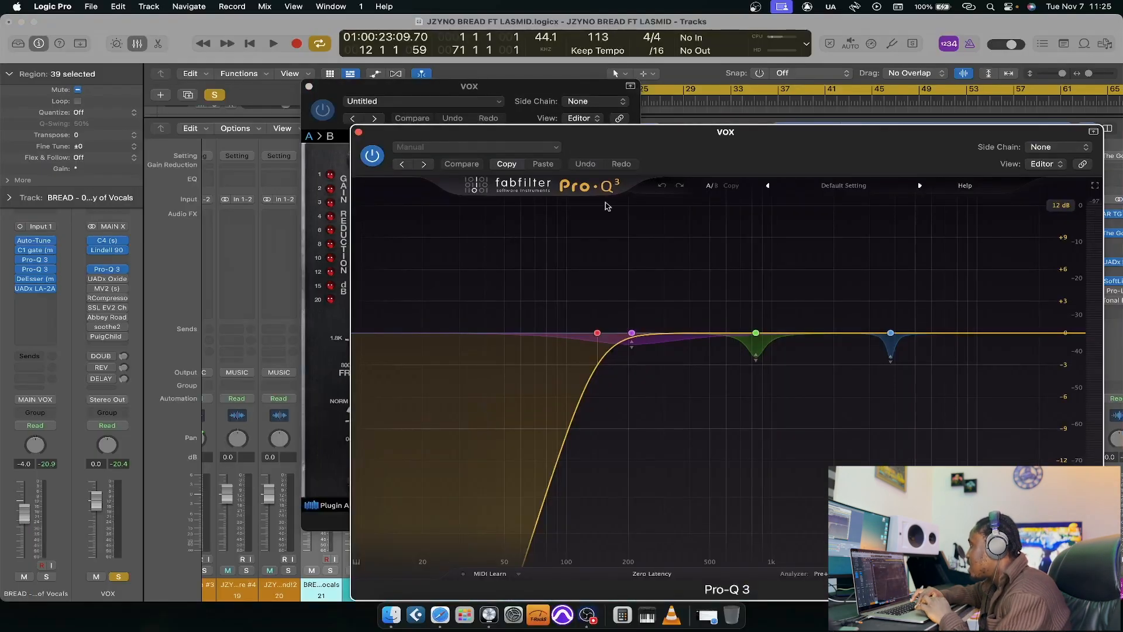
left_click_drag(744, 132, 481, 114)
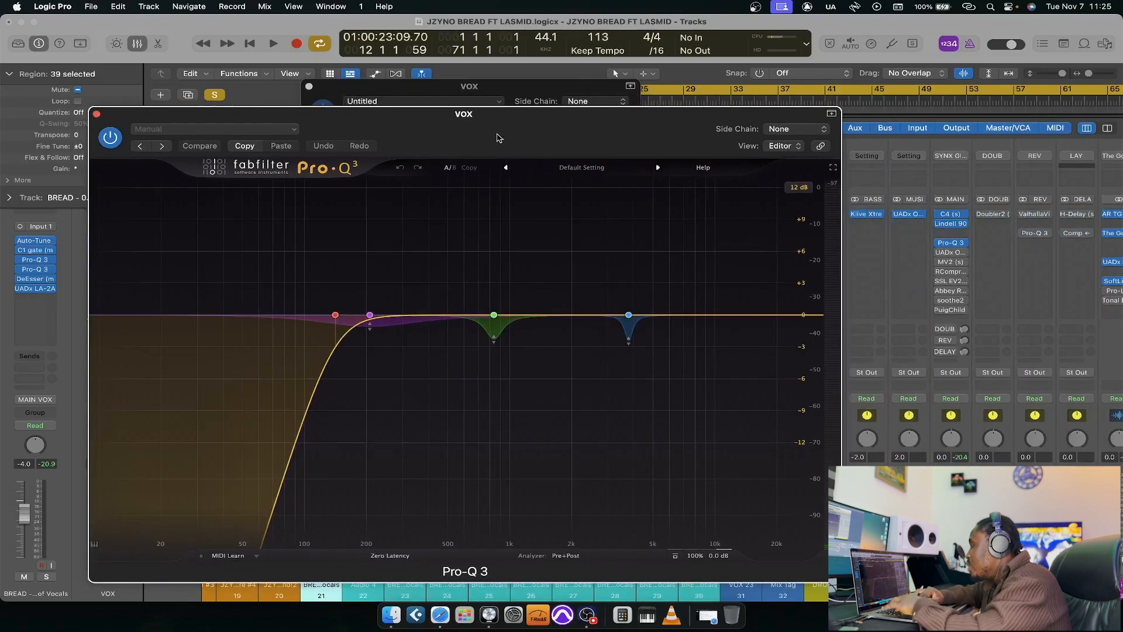
key("space")
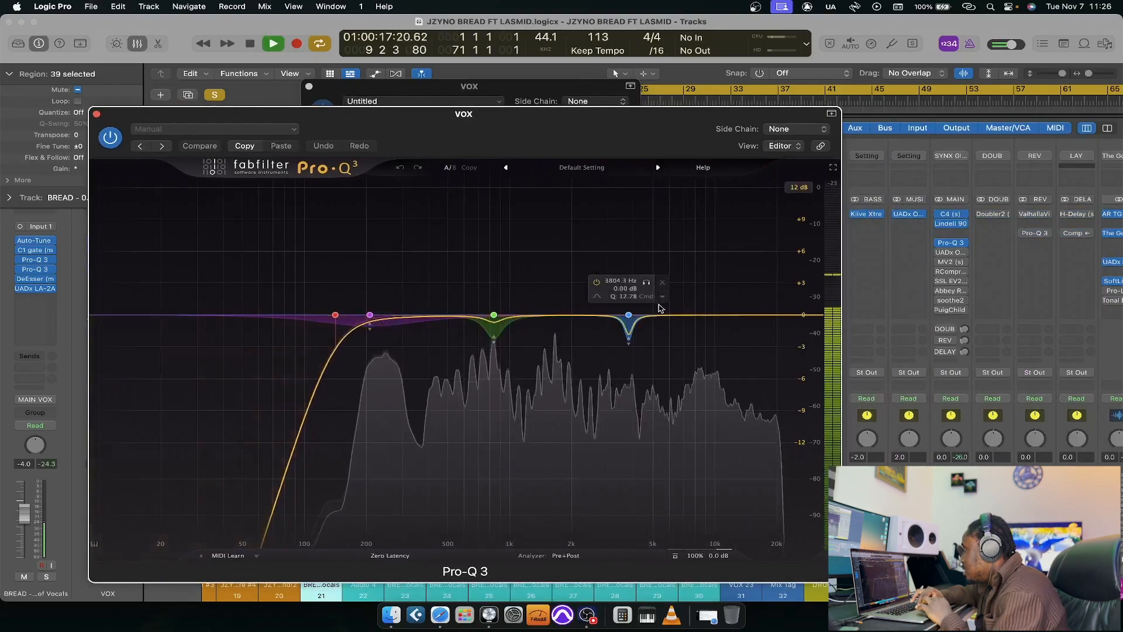
left_click(646, 283)
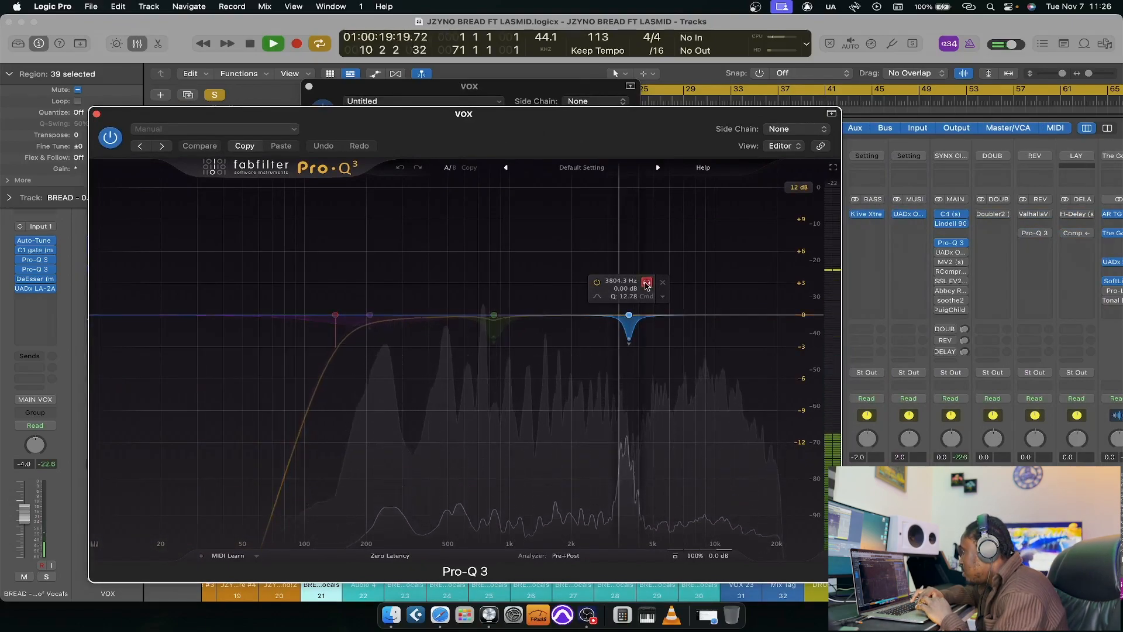
left_click(646, 283)
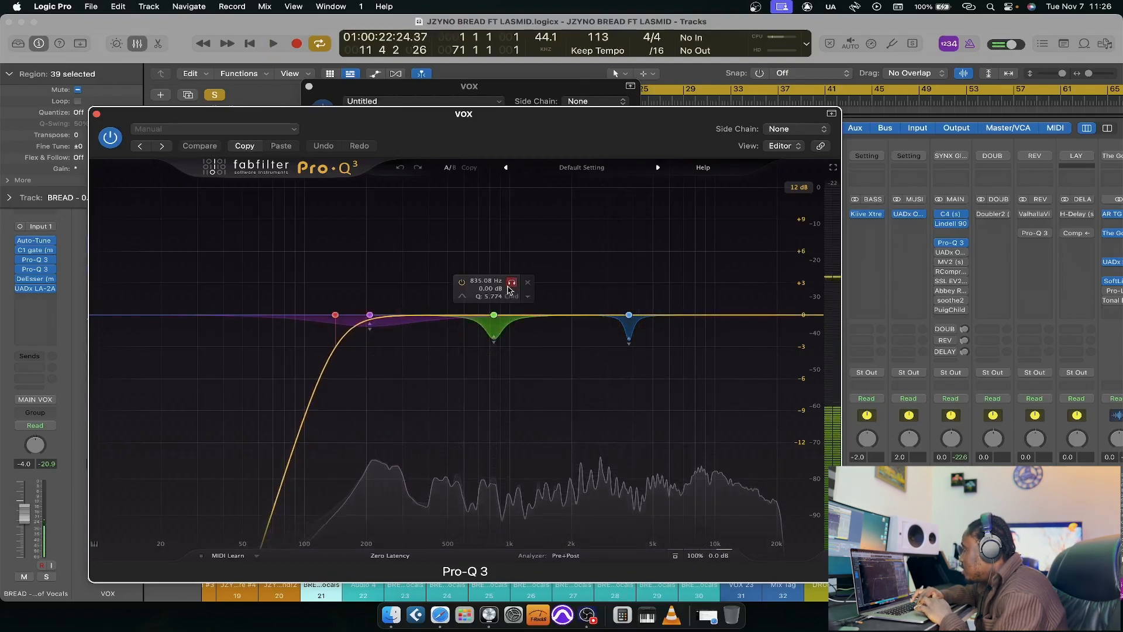
left_click(511, 283)
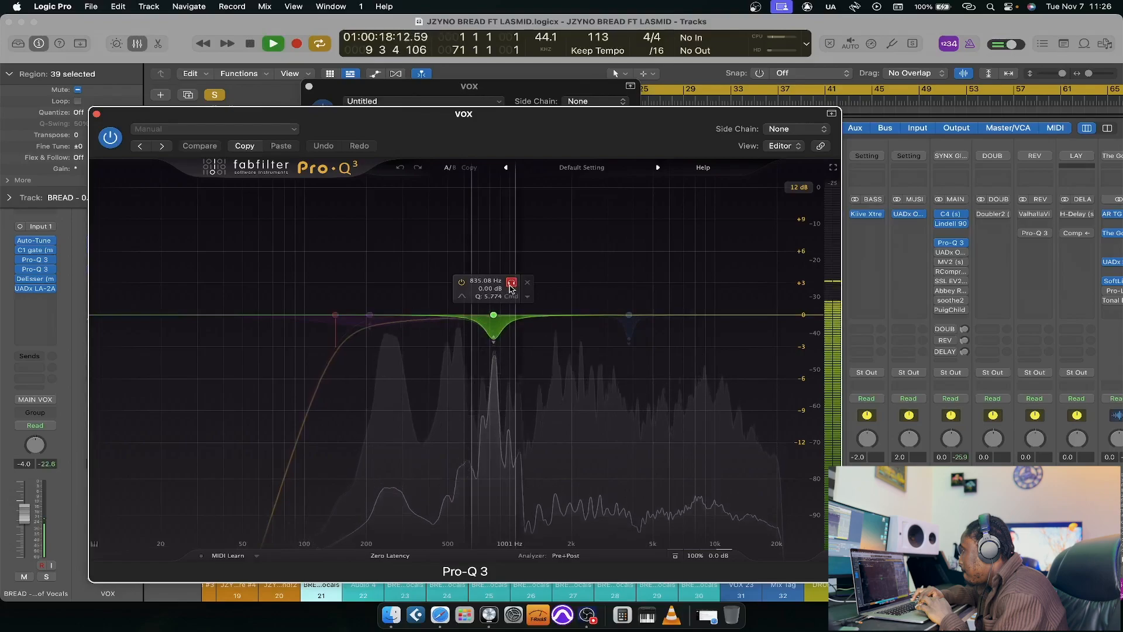
left_click(511, 283)
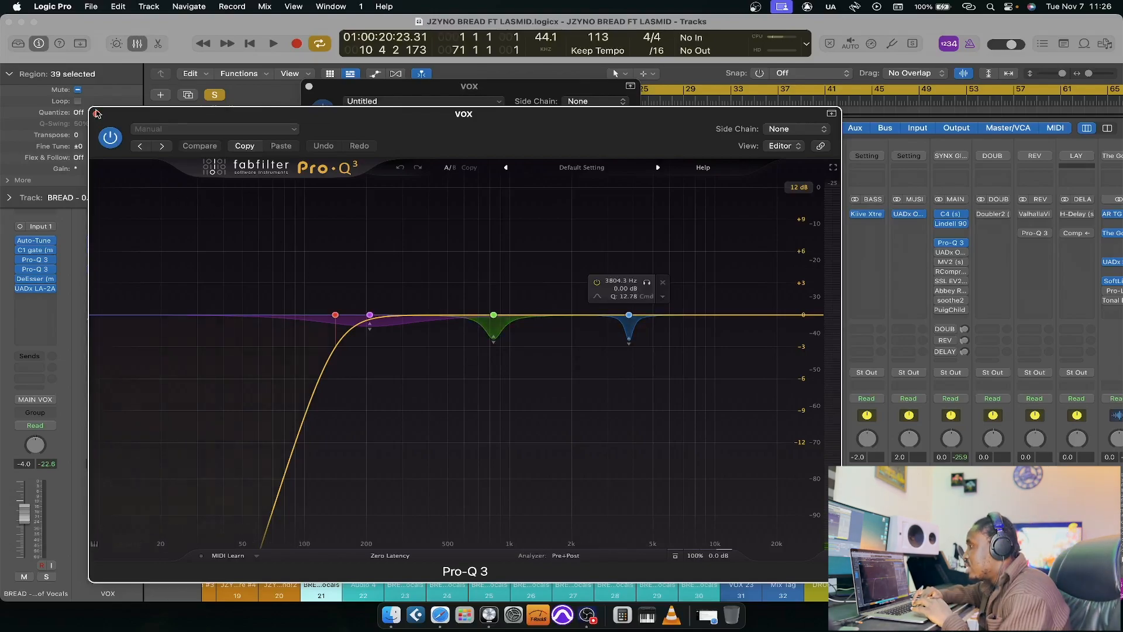
left_click(98, 115)
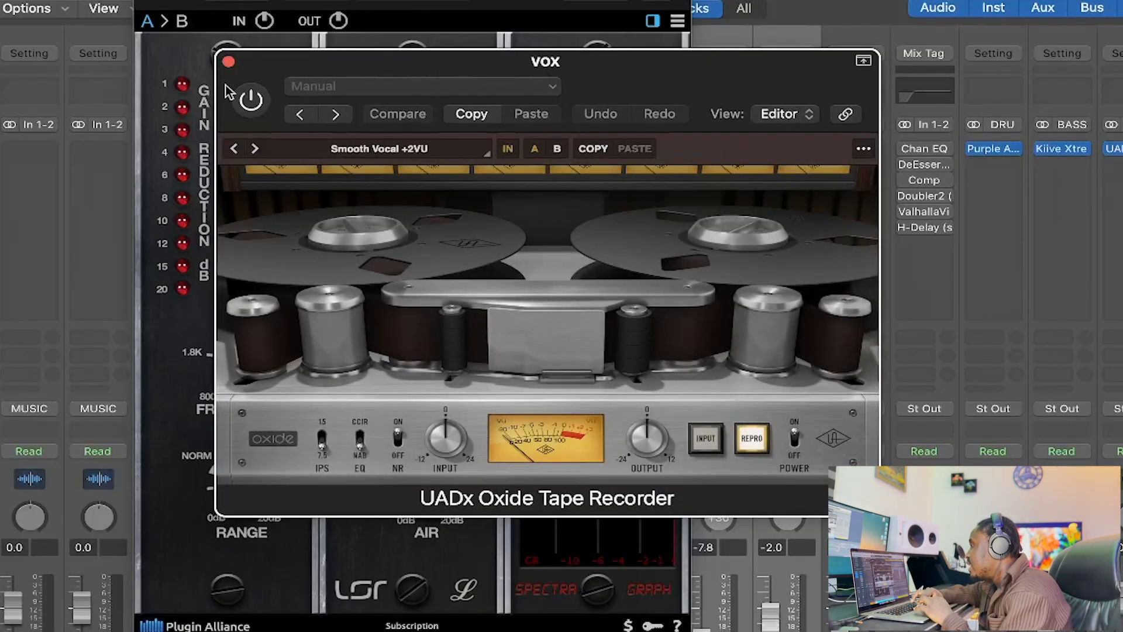
Turn on the UADx Oxide Tape Recorder and the MV2 on the VOX bus.
left_click(241, 100)
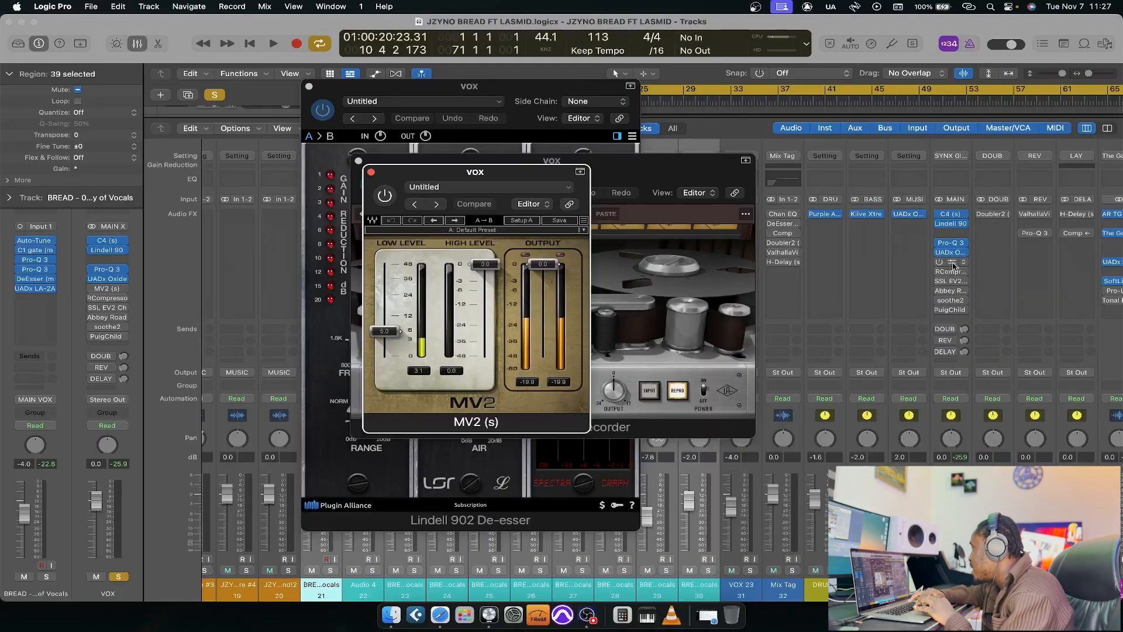
left_click(938, 262)
Open the RCompressor on the VOX bus, turn it on, compare the vocals with it bypassed during playback and leave it on.
left_click(947, 272)
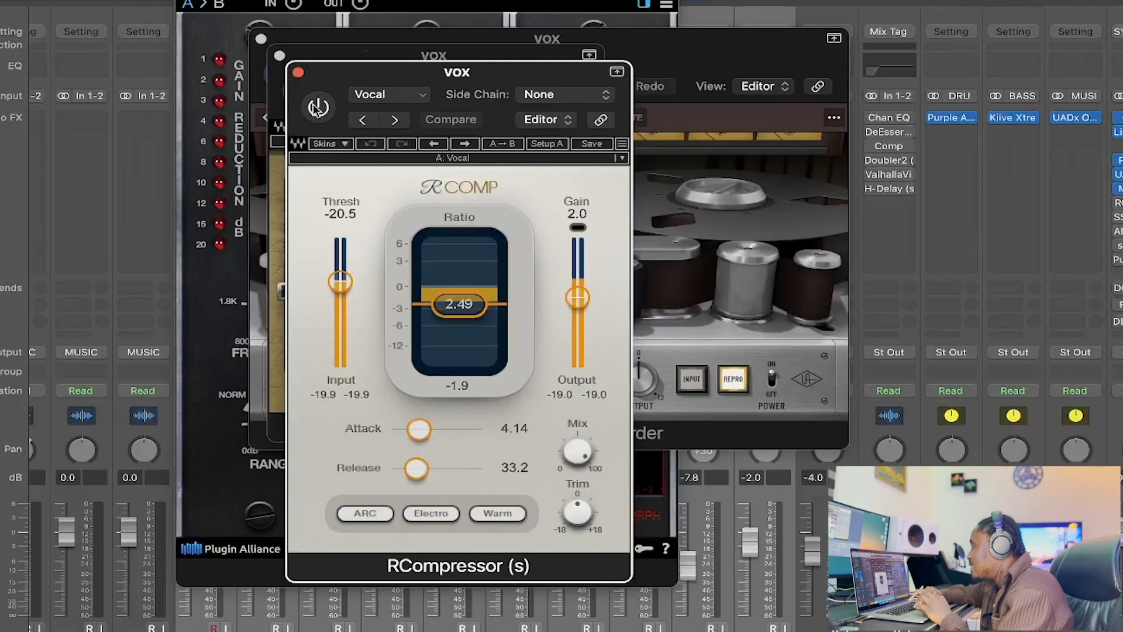
left_click(319, 107)
key("space")
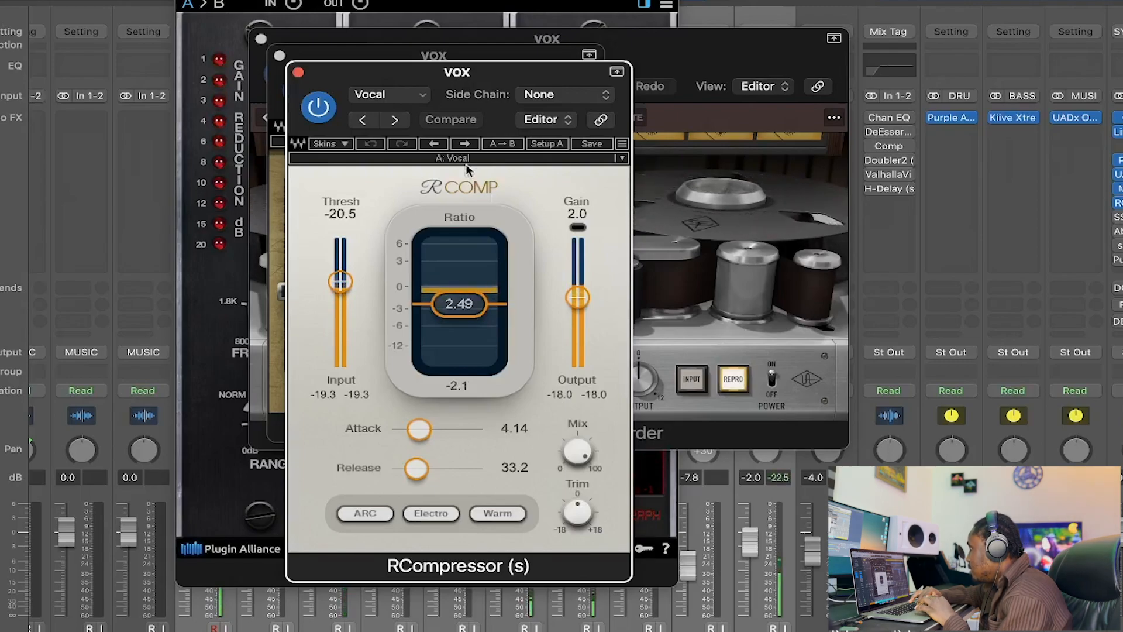
left_click(319, 108)
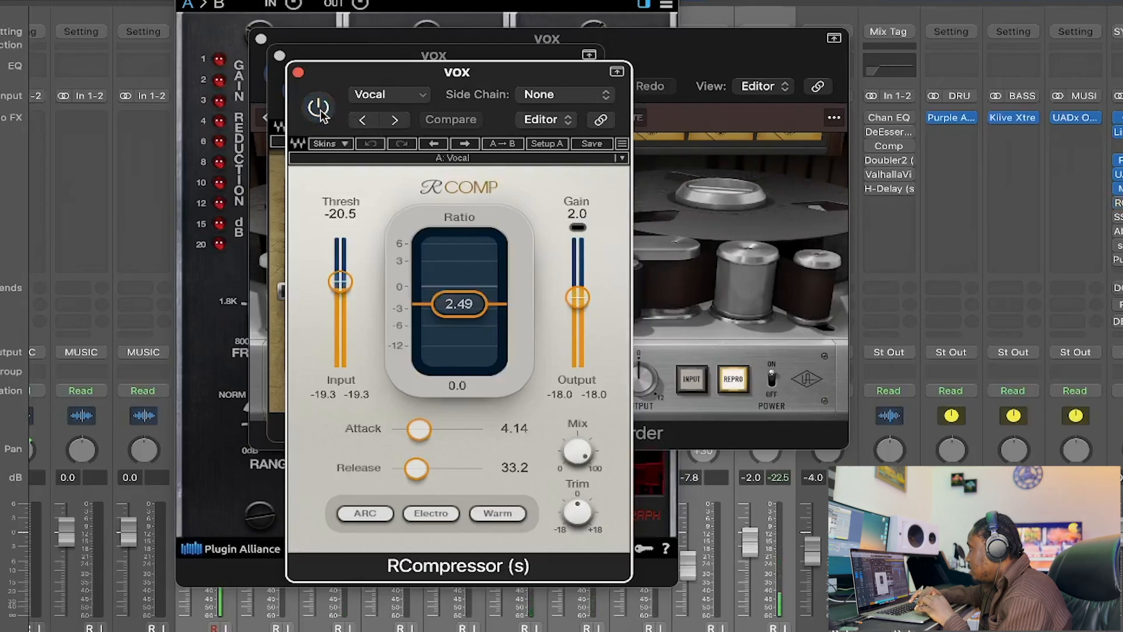
left_click(320, 110)
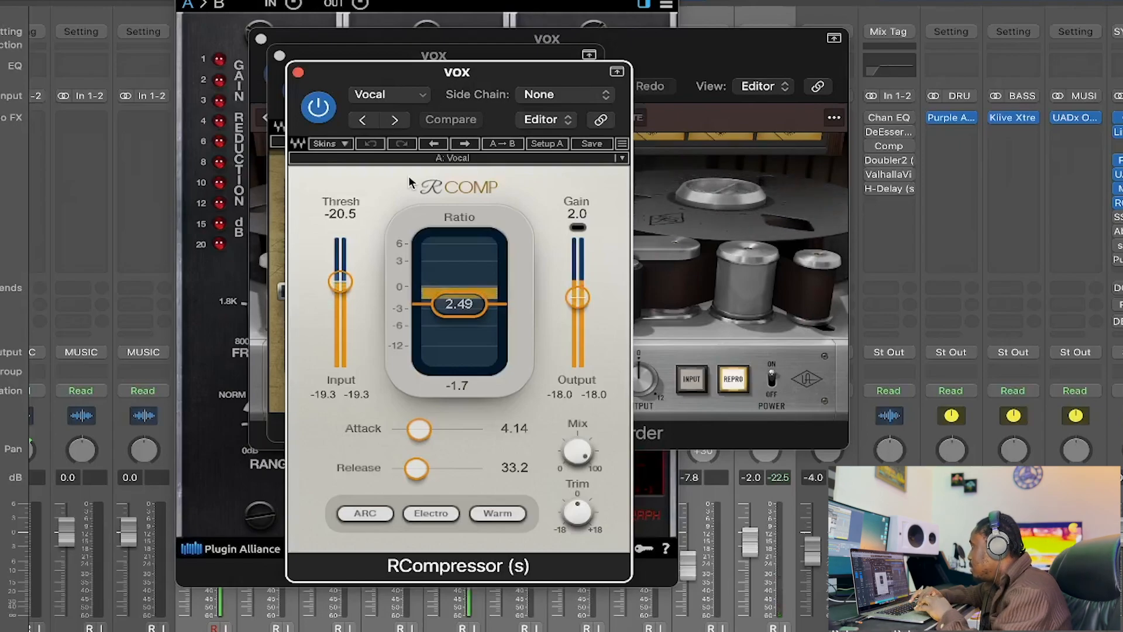
Open the SSL EV2 Channel on the VOX bus, move its window up to show all controls and turn it on.
left_click(1122, 217)
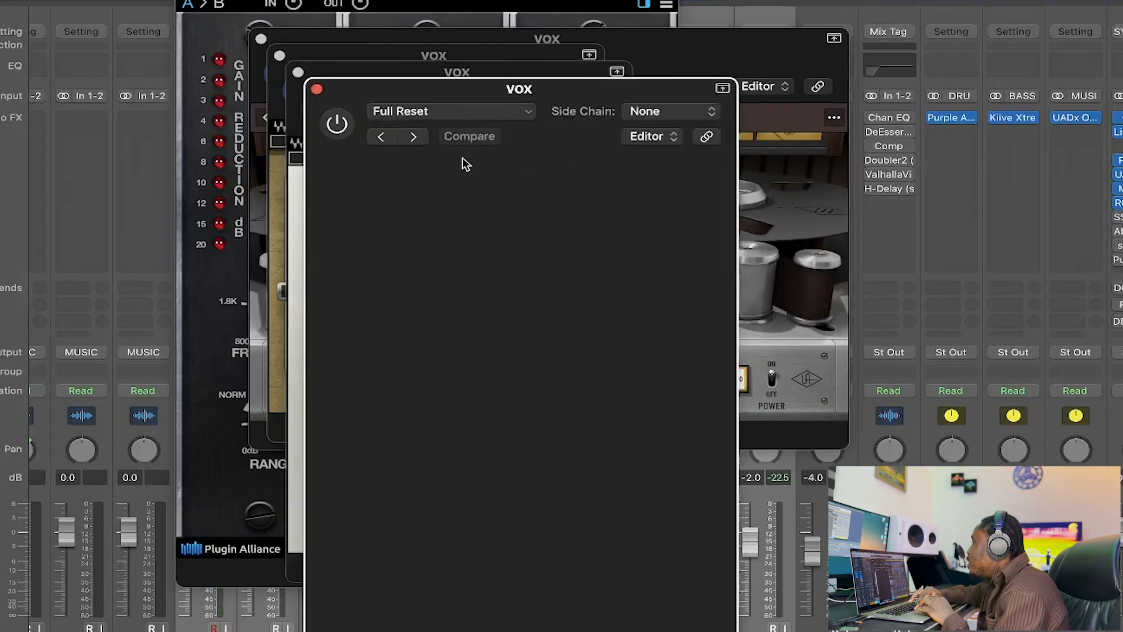
left_click_drag(589, 93, 569, 32)
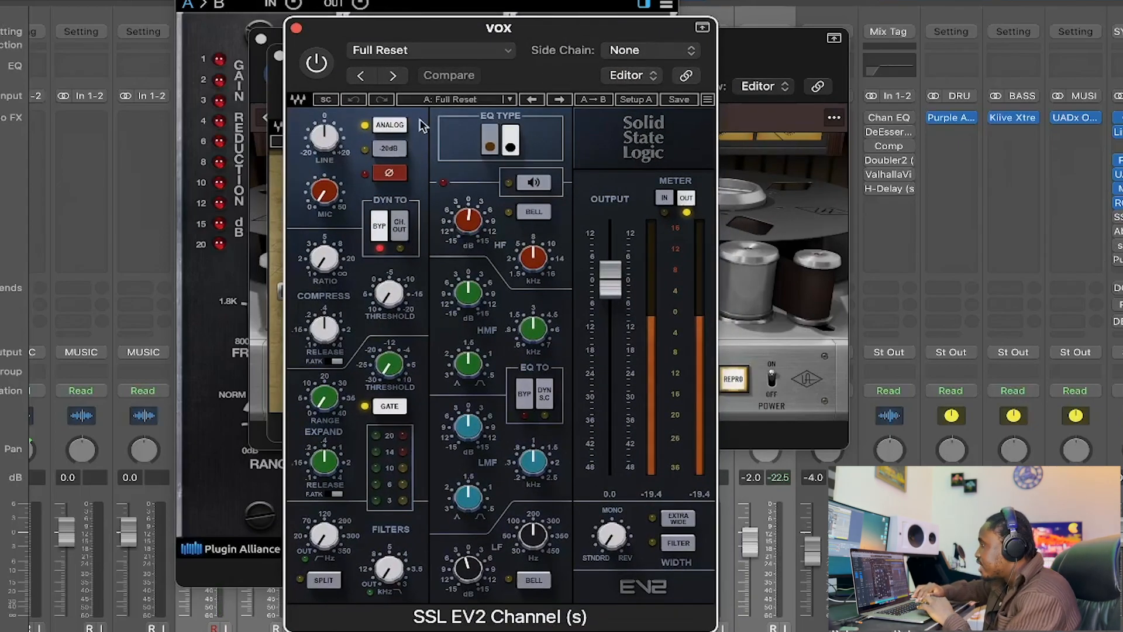
left_click(316, 62)
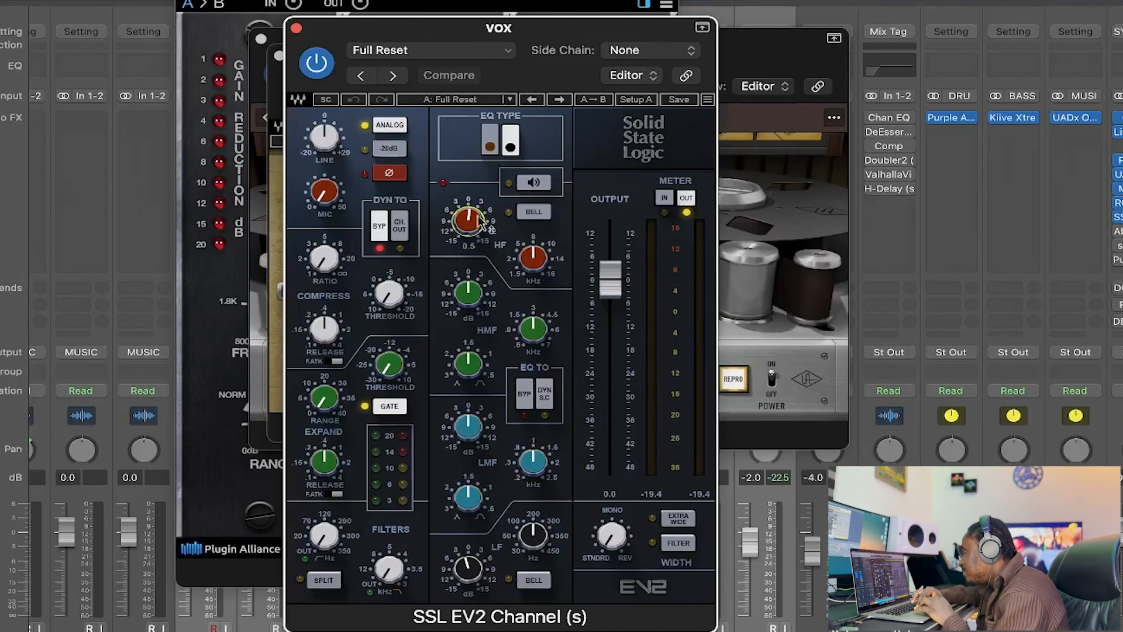
Examine the gain and frequency settings of the SSL EV2 Channel's HF and LF bands.
left_click(533, 258)
left_click(475, 227)
left_click(475, 559)
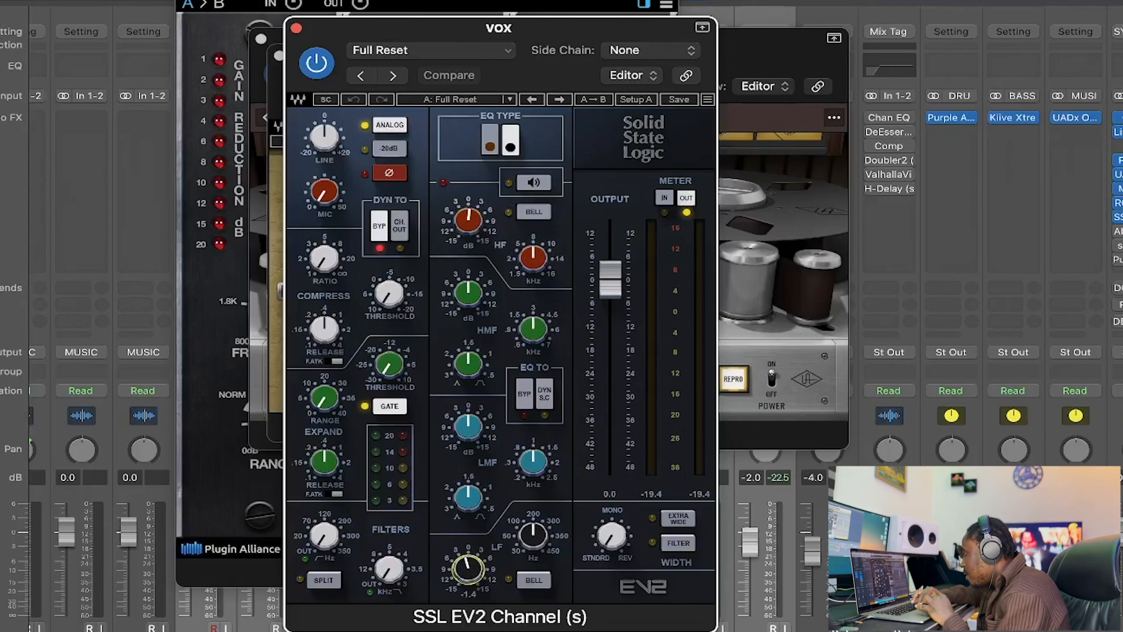
left_click(533, 549)
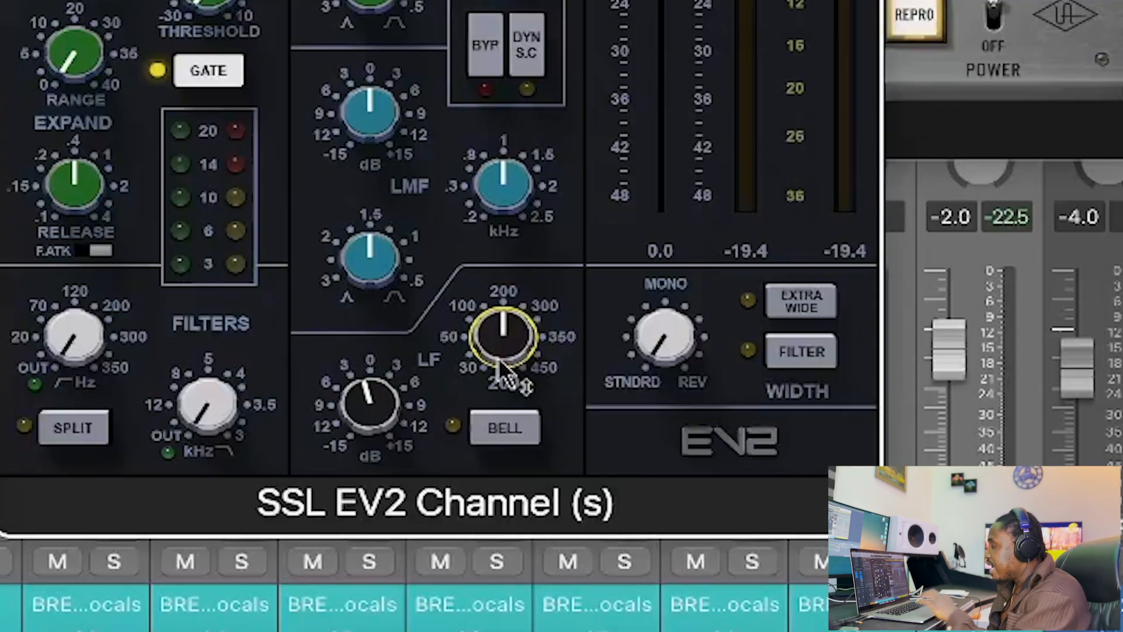
left_click(470, 569)
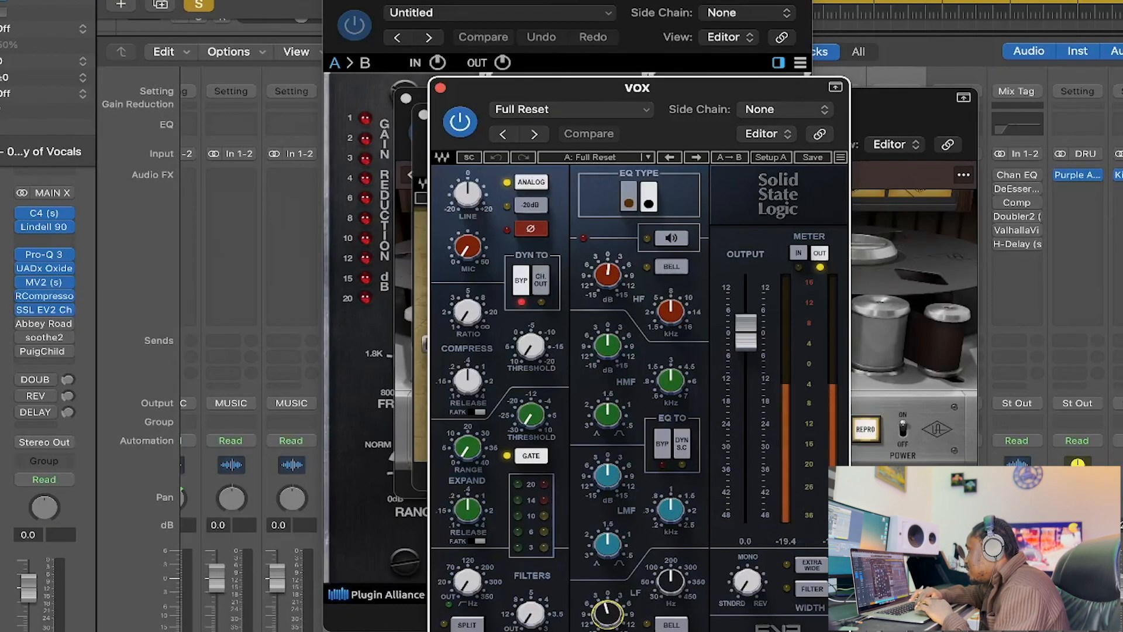
Turn on the Abbey Road Saturator on the VOX bus and open it with its window moved to show all controls.
left_click(22, 324)
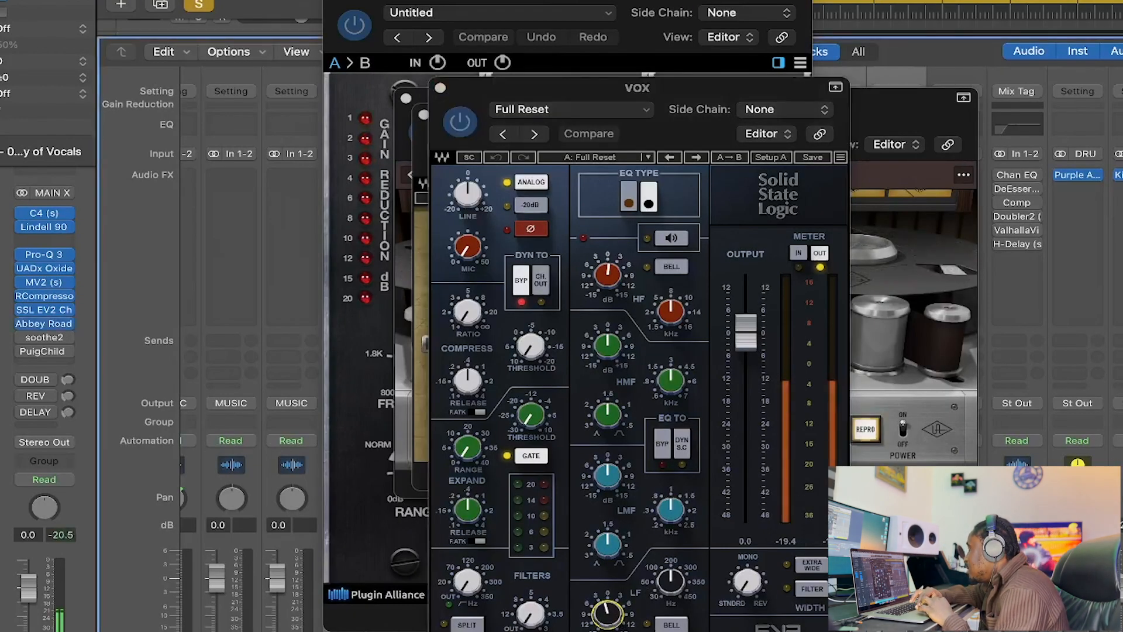
left_click(45, 324)
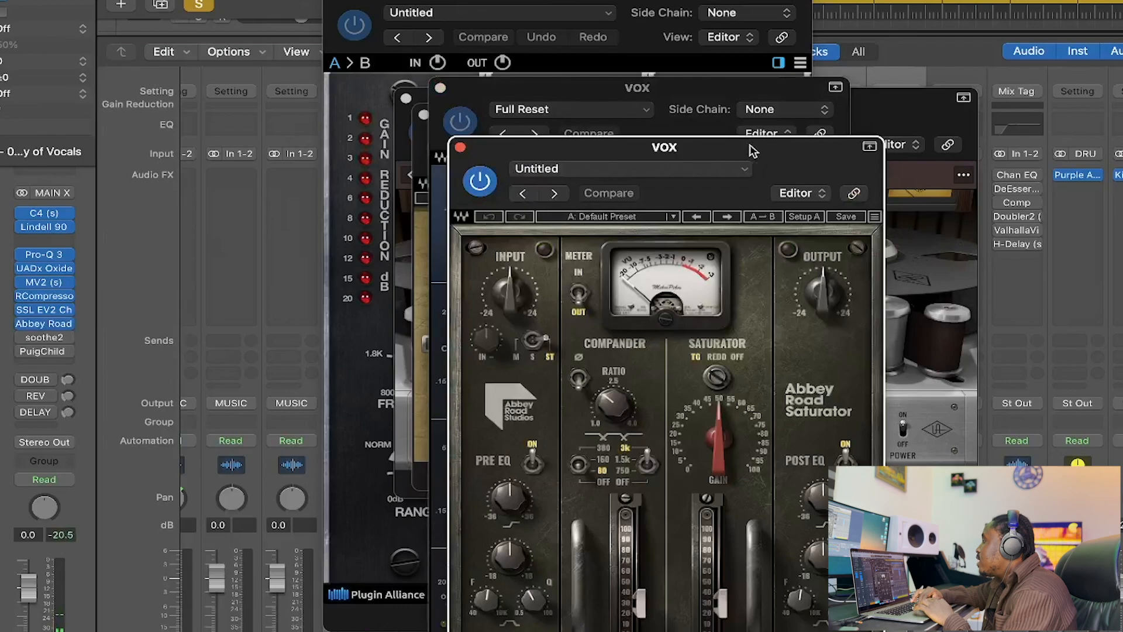
left_click_drag(753, 152, 620, 27)
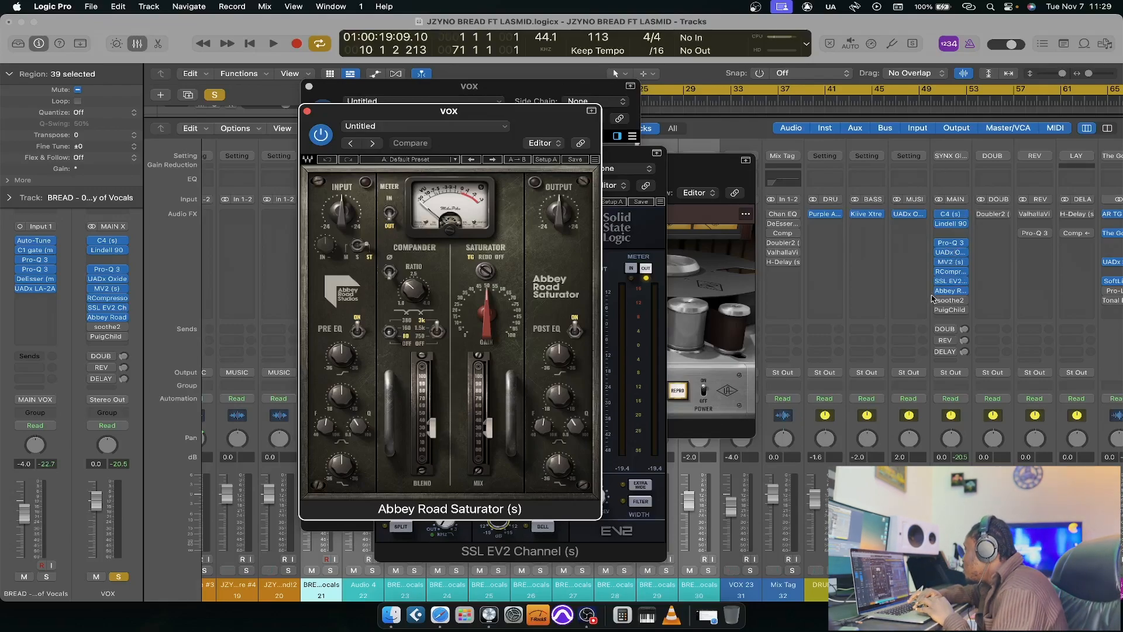
Open soothe2 on the VOX bus, move its window aside and check its output mix setting.
left_click(946, 301)
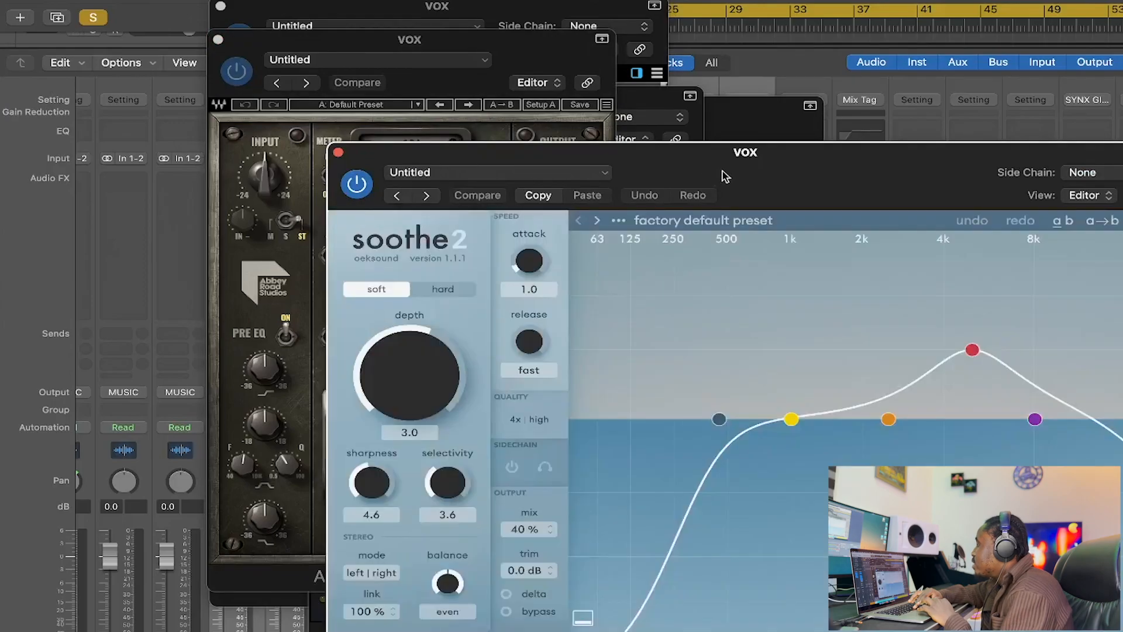
left_click_drag(722, 171, 470, 107)
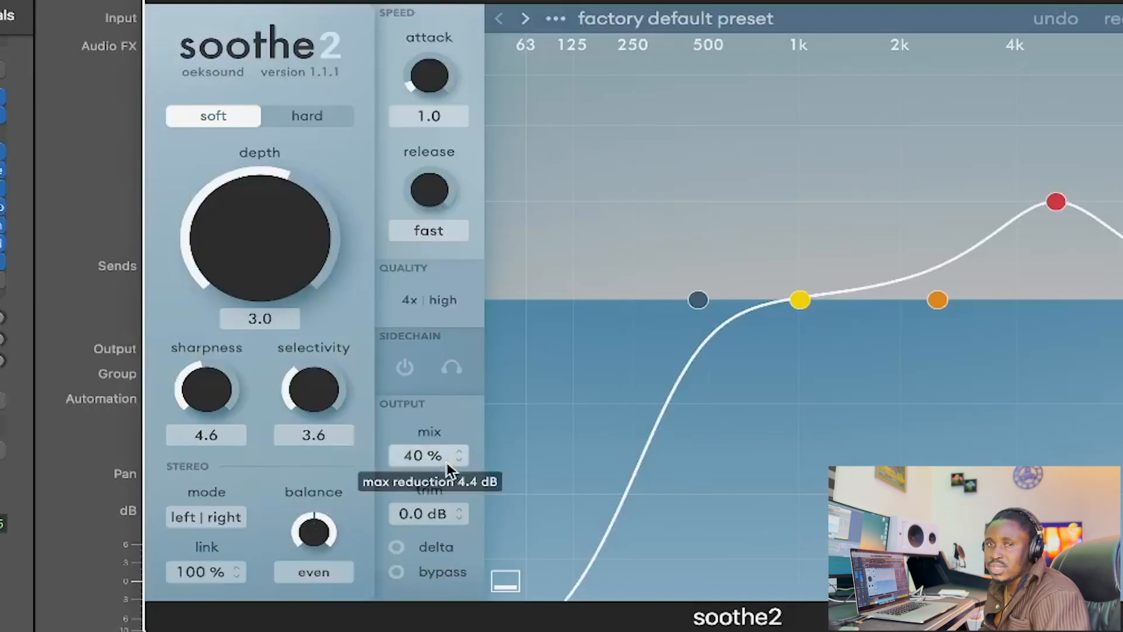
mouse_move(448, 468)
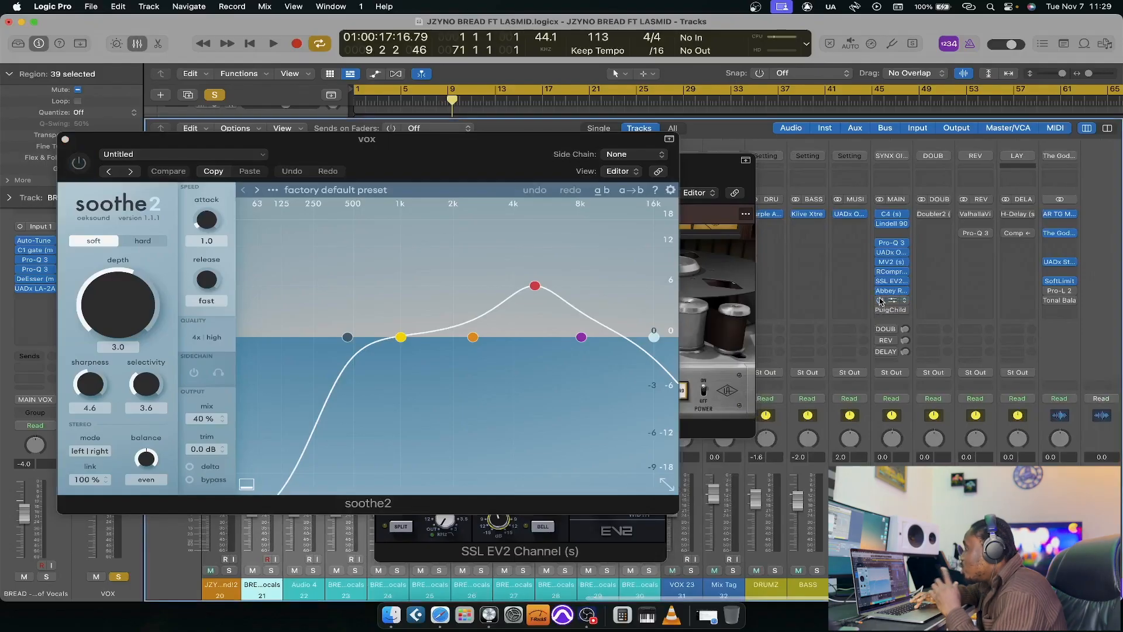
Dismiss the system overload alert, switch soothe2 off, turn on the PuigChild 670 on the VOX bus, audition the vocals and open it.
key("space")
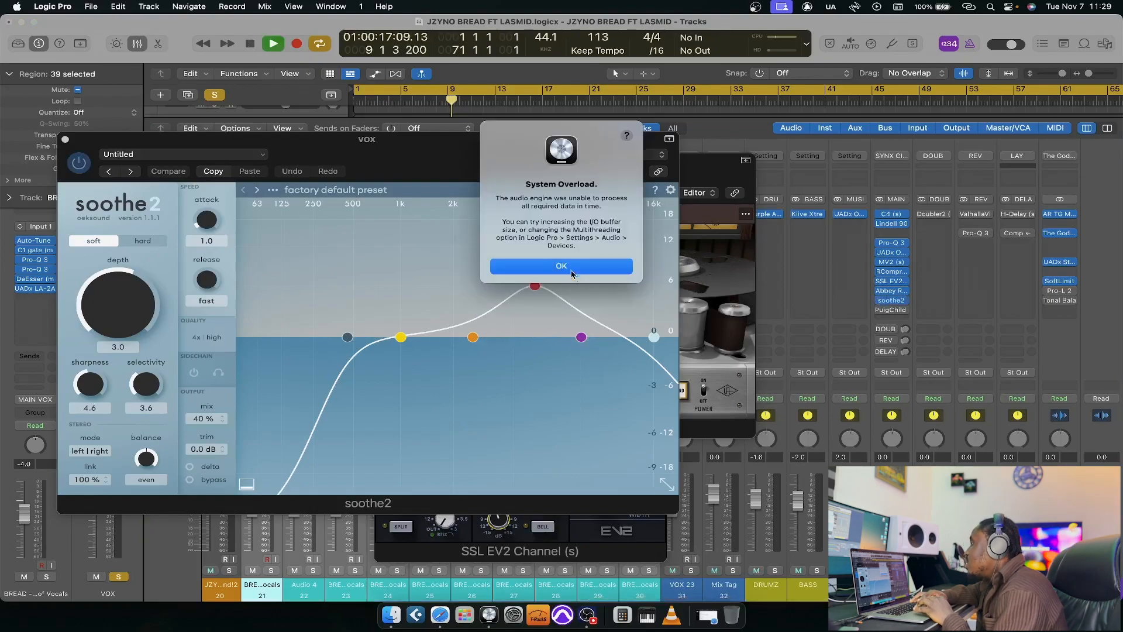
left_click(574, 274)
left_click(880, 310)
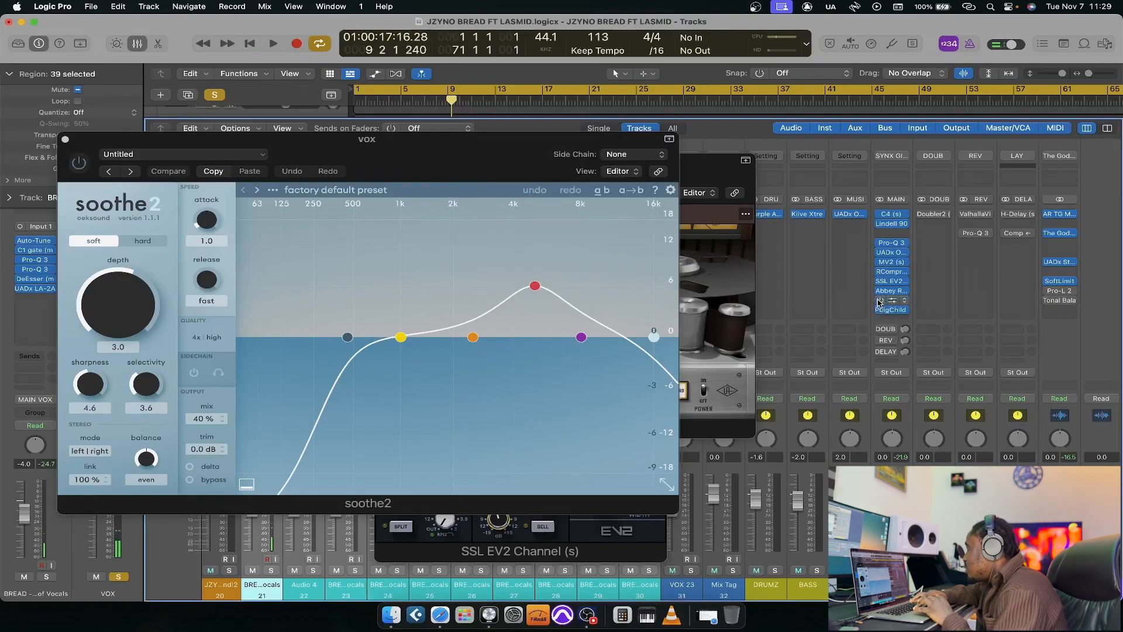
key("space")
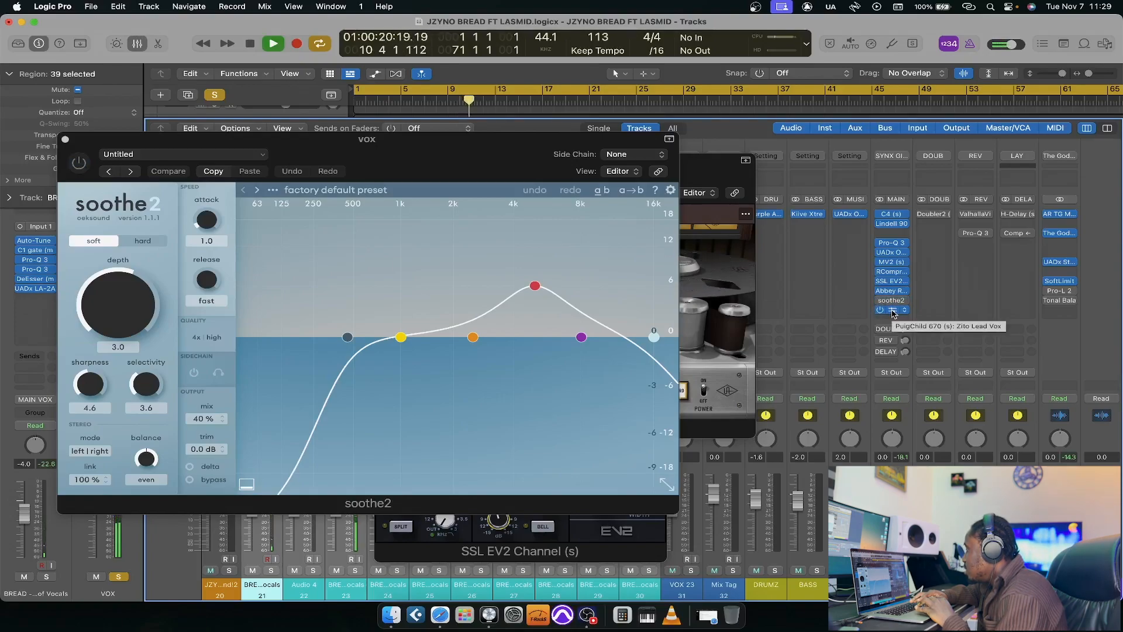
left_click(893, 312)
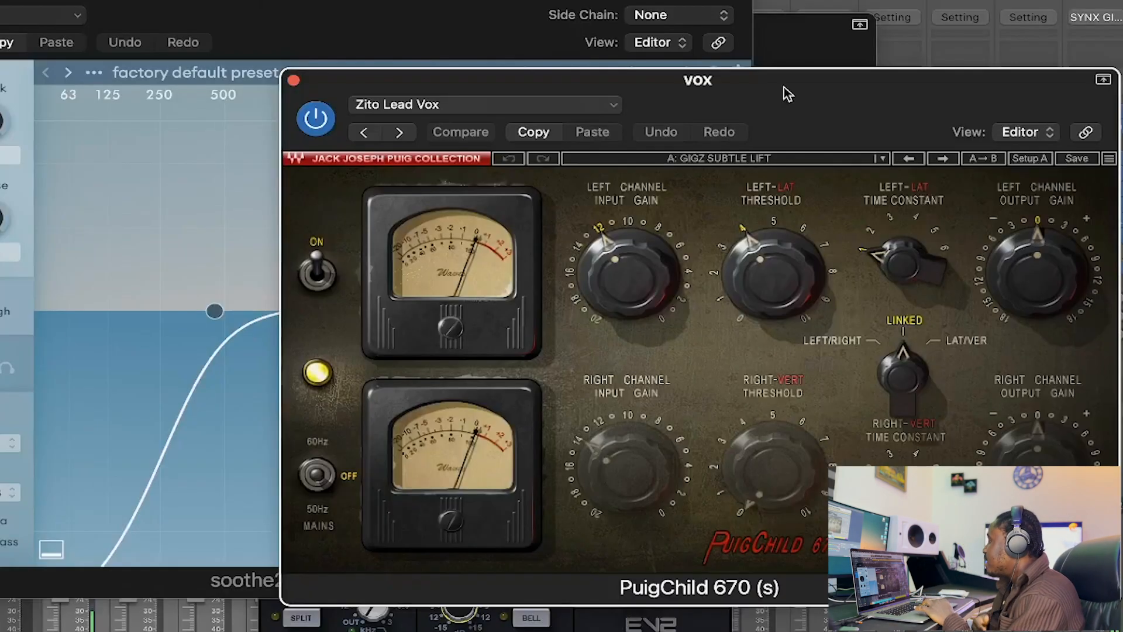
Examine the PuigChild 670's settings with its window moved aside, and close it and all the other open VOX bus plug-in windows.
left_click_drag(683, 198, 593, 200)
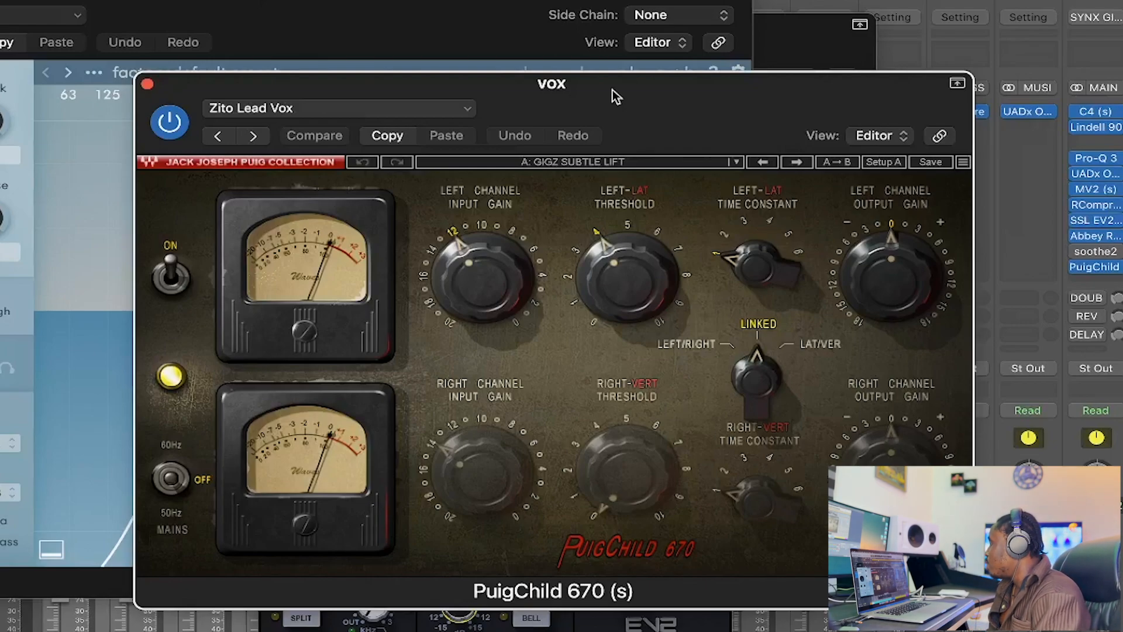
mouse_move(1079, 251)
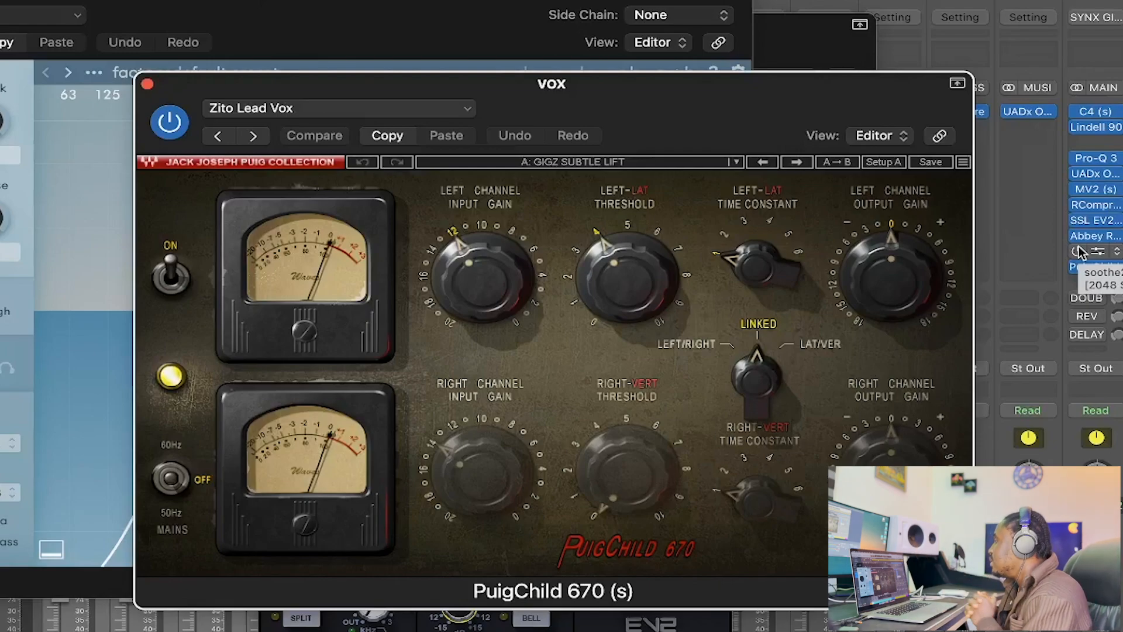
left_click(147, 83)
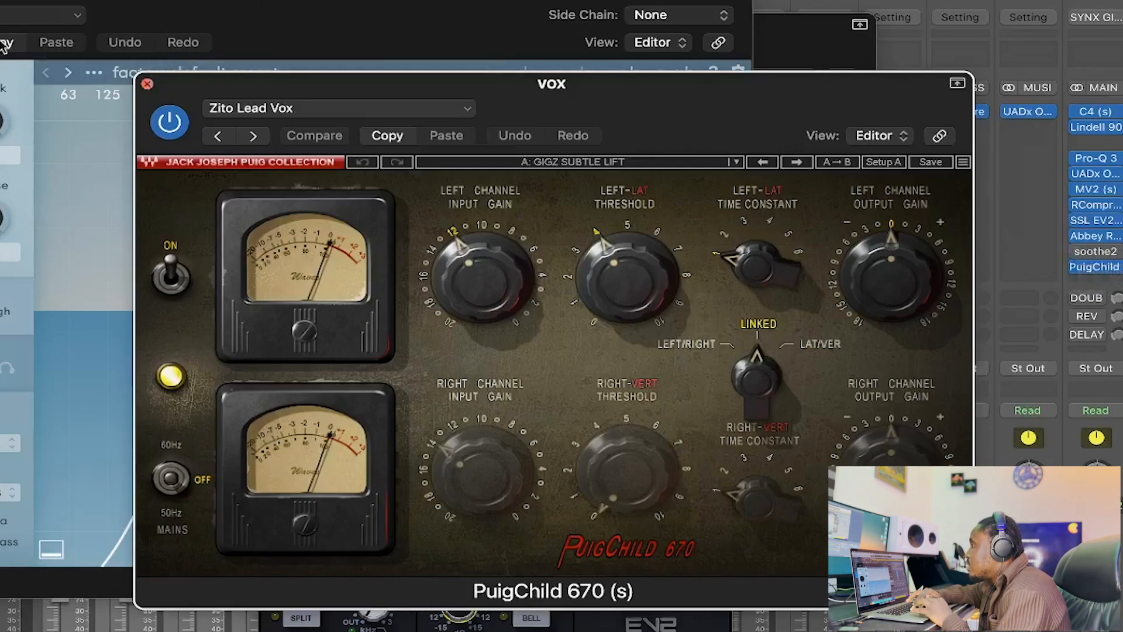
left_click(0, 0)
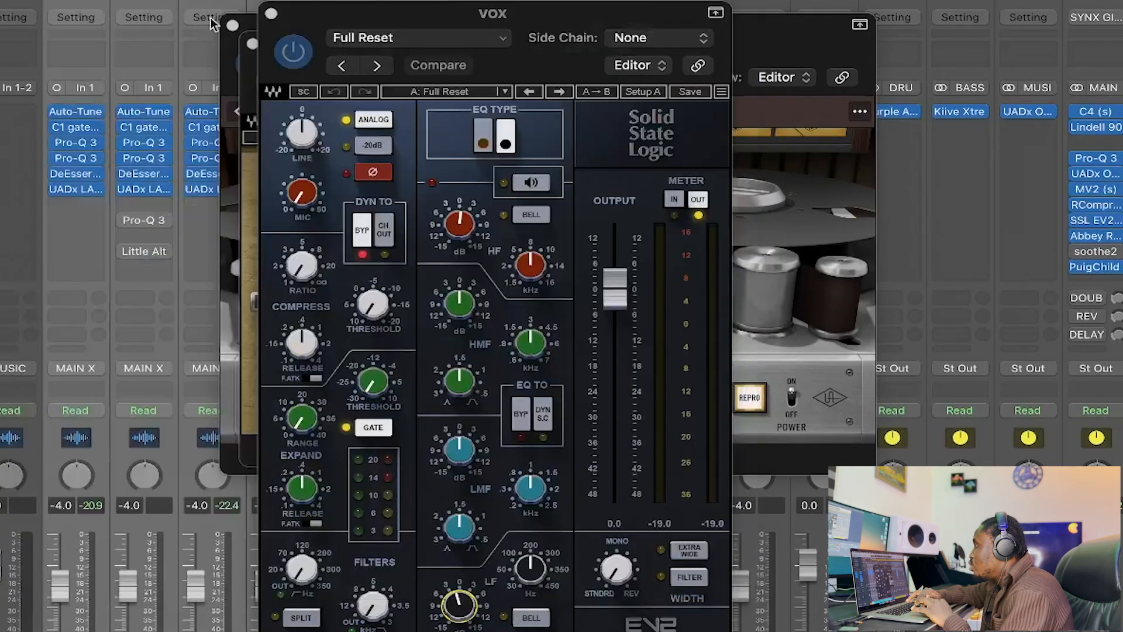
left_click(271, 13)
left_click(255, 44)
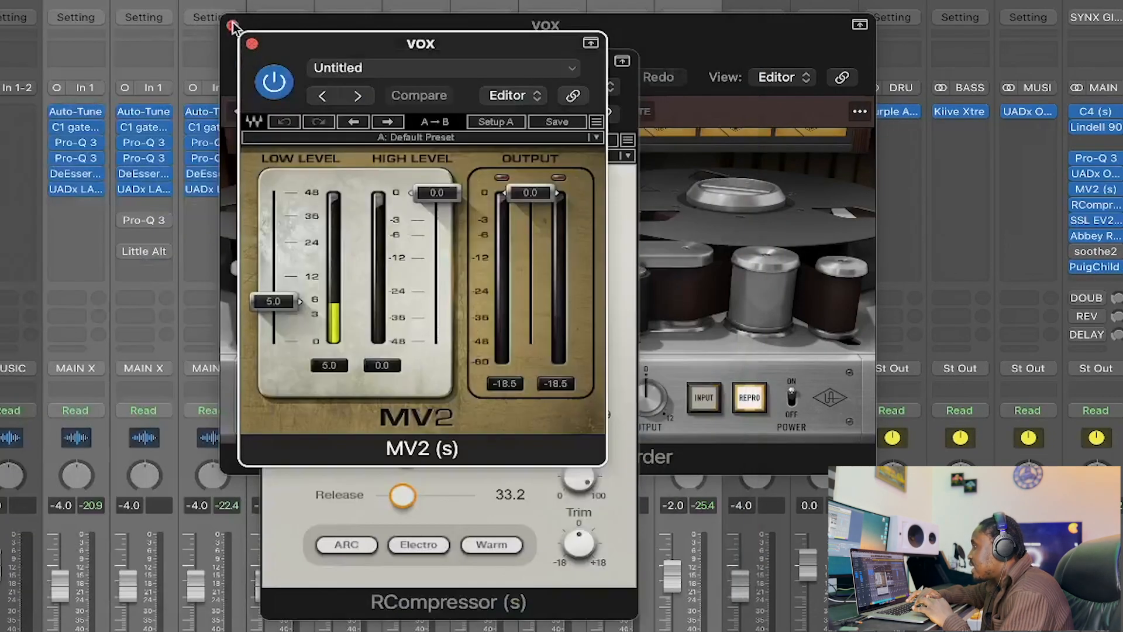
left_click(251, 41)
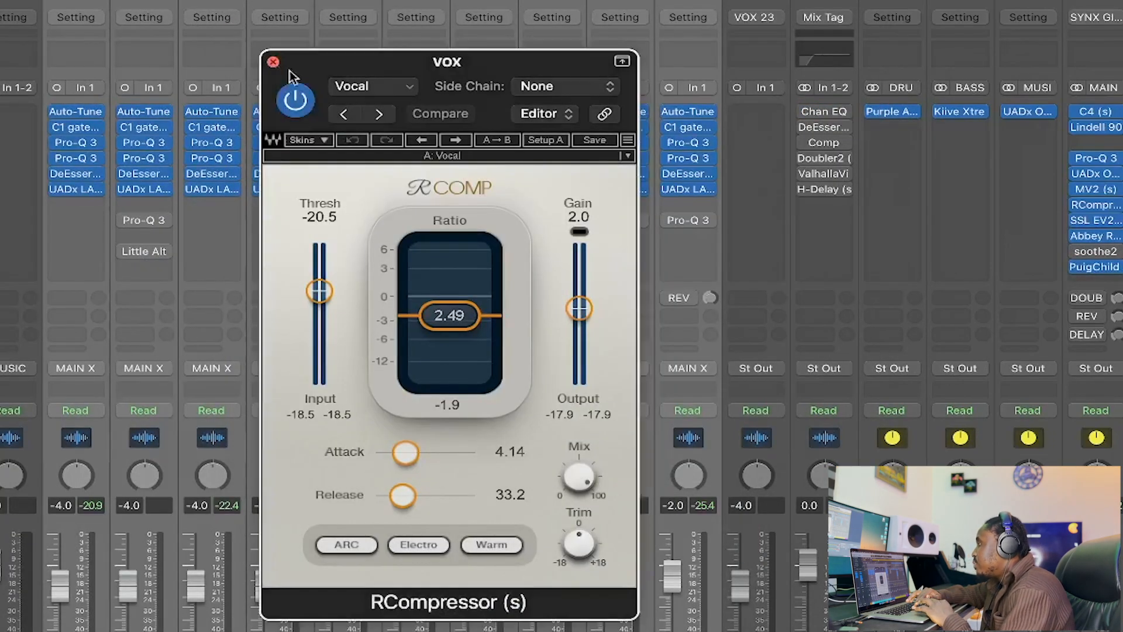
left_click(275, 63)
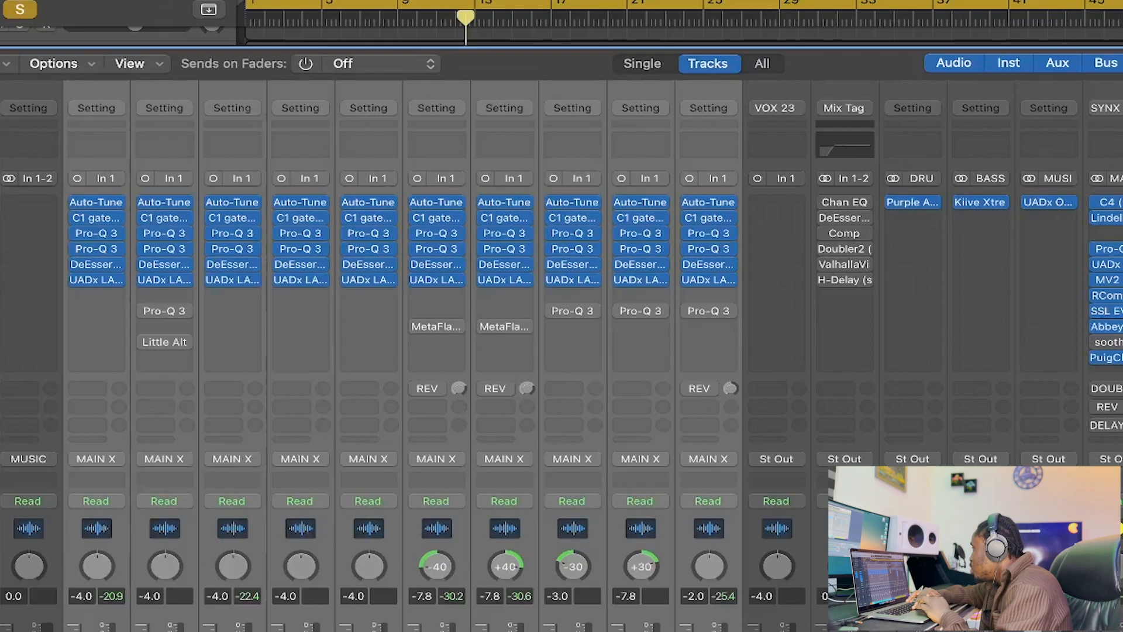
Turn on the DOUB send on the VOX bus, open Doubler2 on the DOUB aux and audition the vocals with the doubling.
left_click(1101, 390)
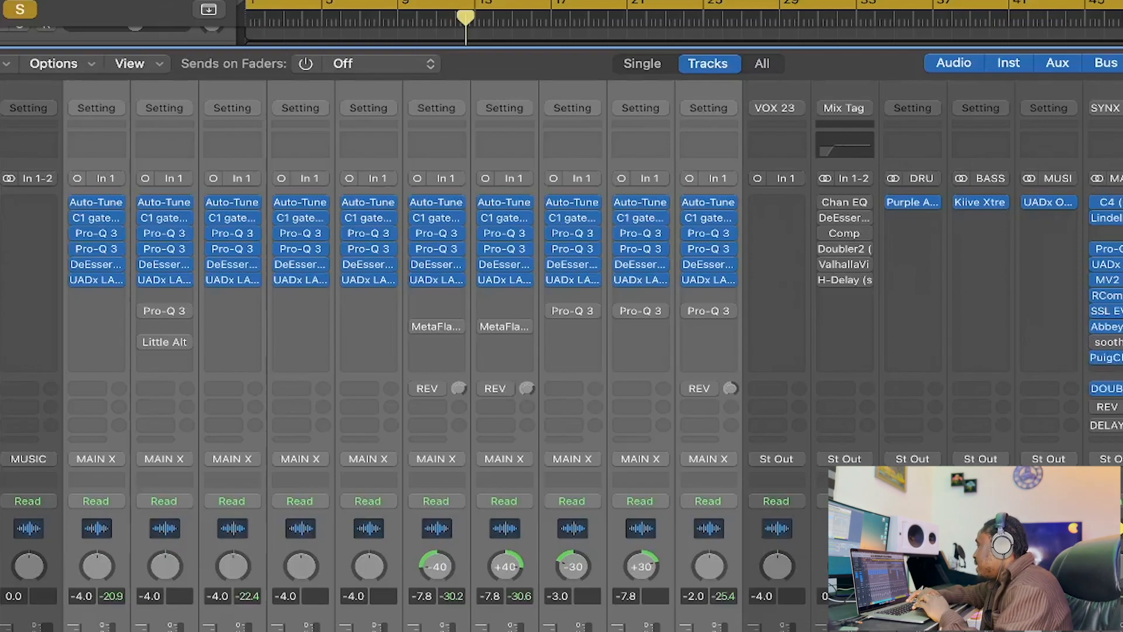
left_click(1122, 202)
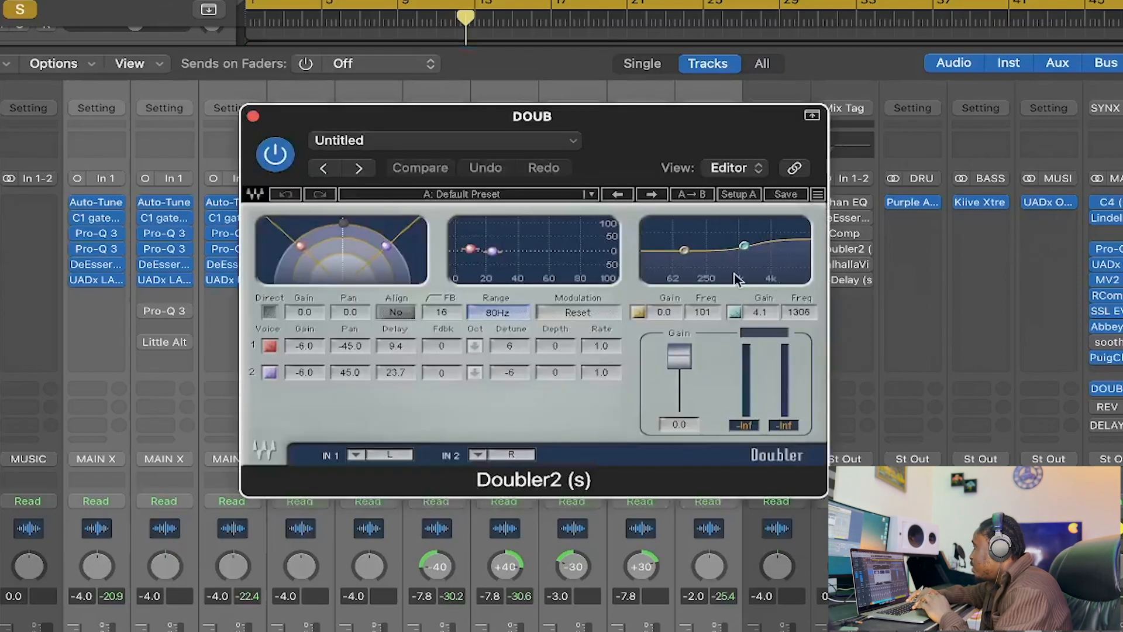
key("space")
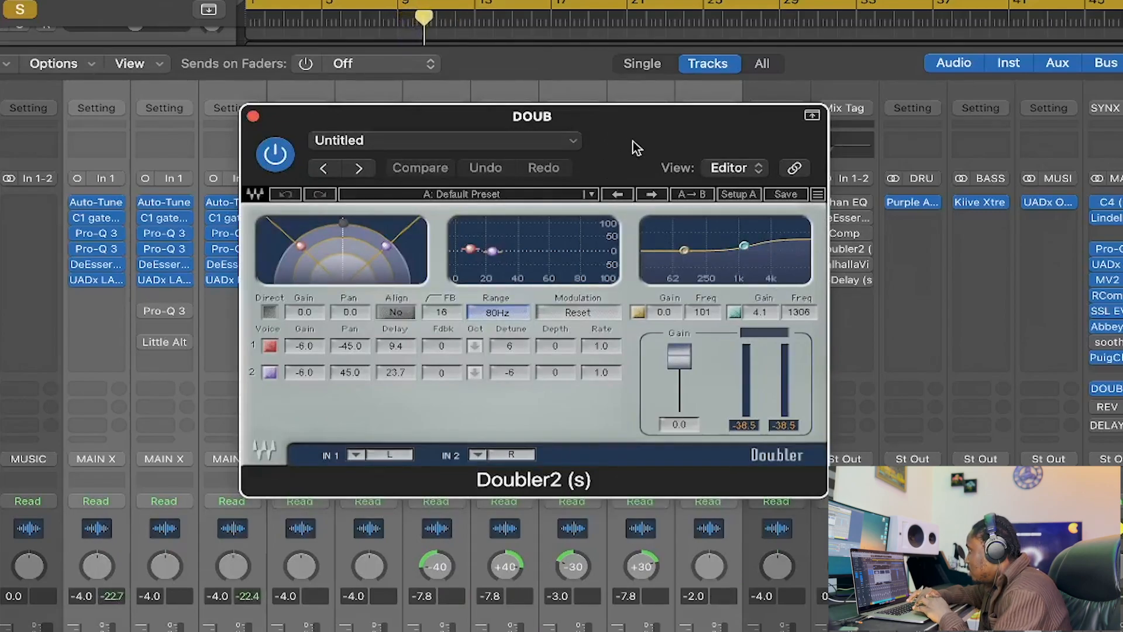
left_click(1098, 389)
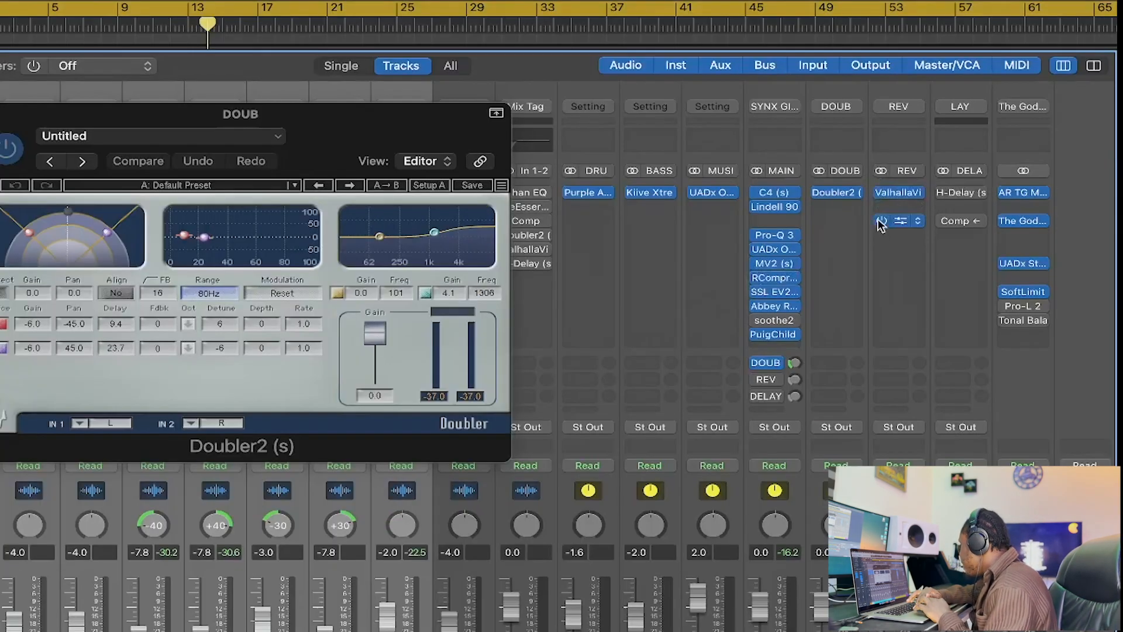
Turn on the VOX bus's REV and DELAY sends, reactivate H-Delay and Comp on the delay aux, and audition the vocals with Doubler2 closed.
left_click(285, 113)
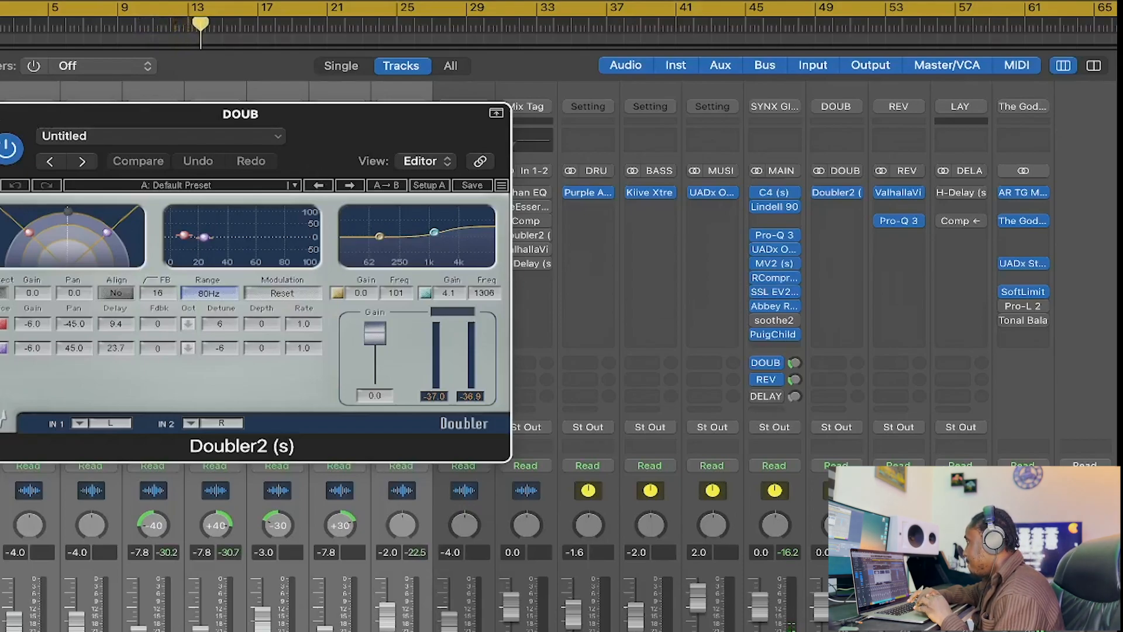
left_click(0, 114)
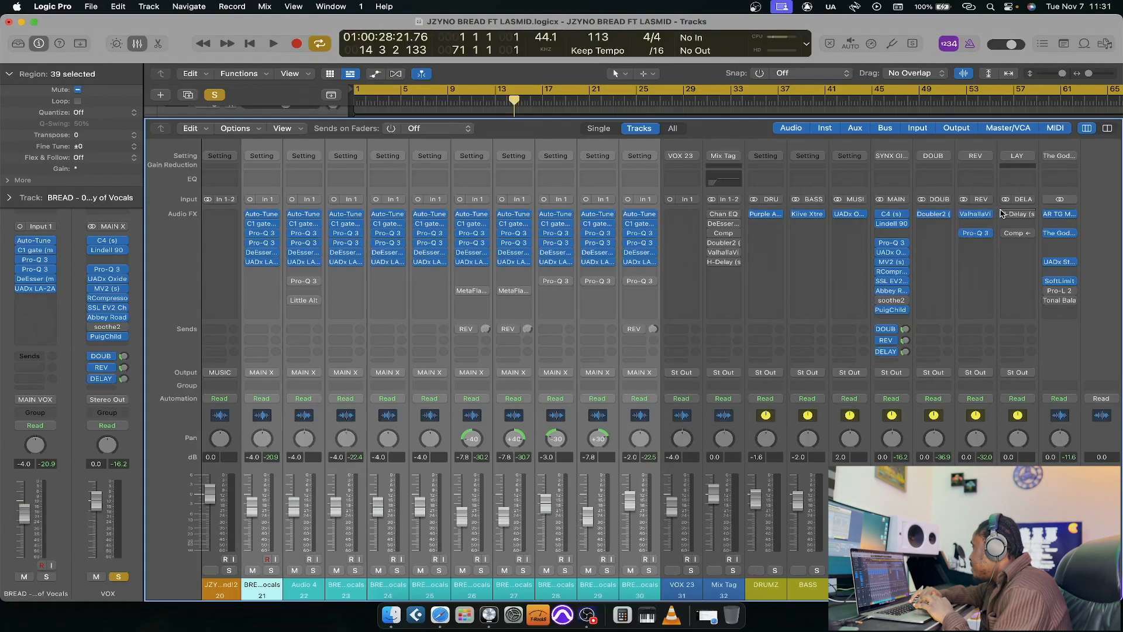
left_click(1004, 214)
left_click(1001, 225)
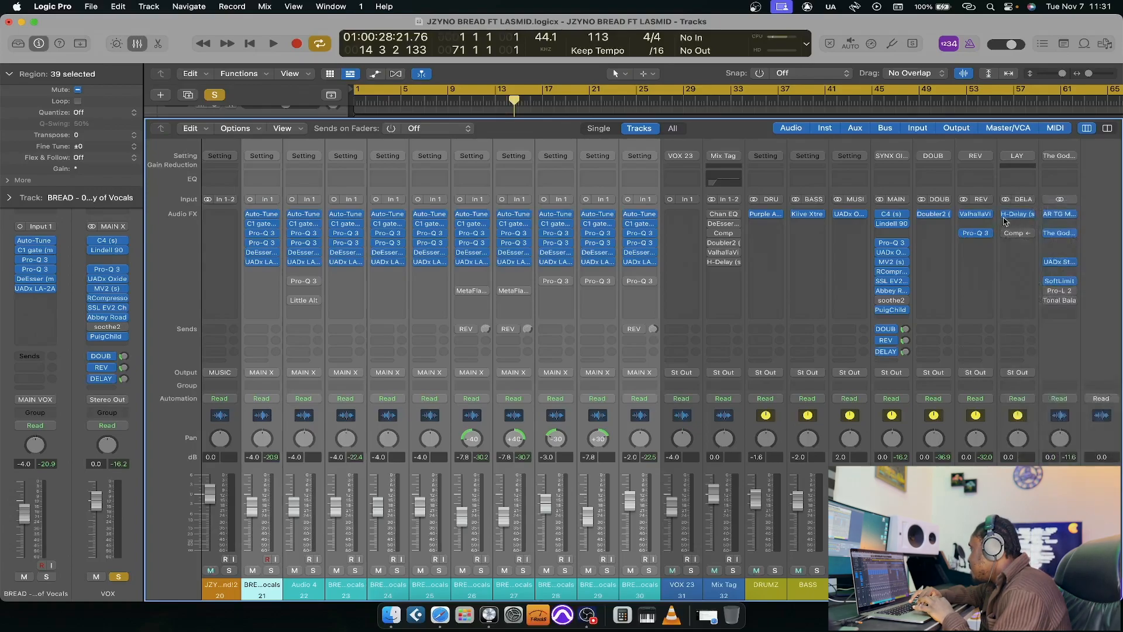
key("space")
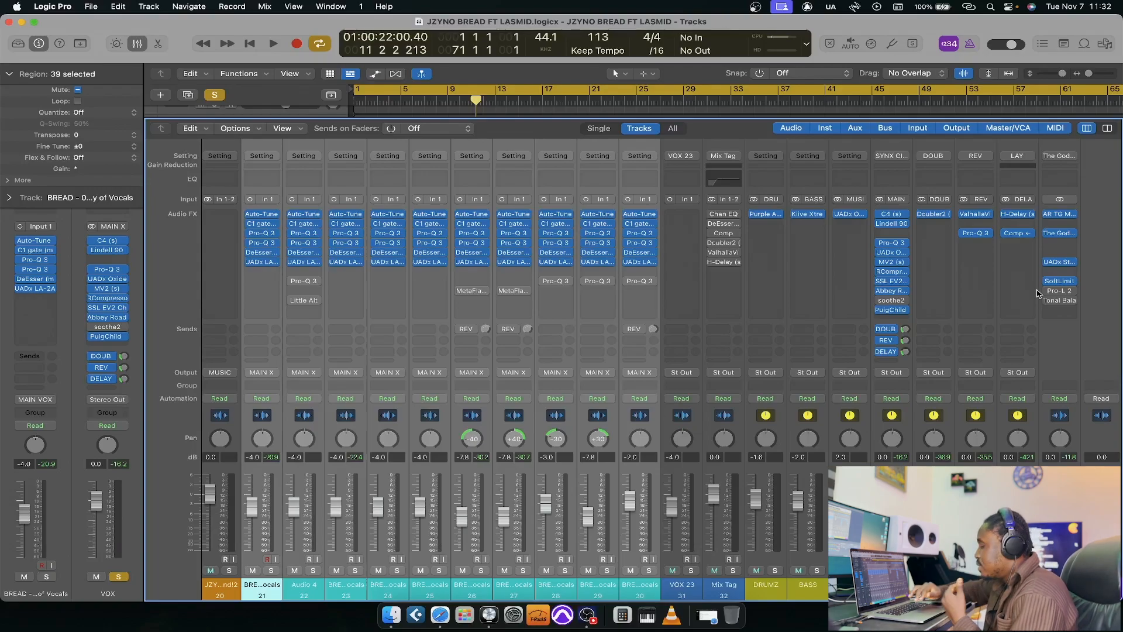
Reactivate the bypassed Pro-Q 3, MetaFlanger and Little AlterBoy plug-ins and the REV sends on the individual vocal tracks.
scroll(1039, 294, "left", 8)
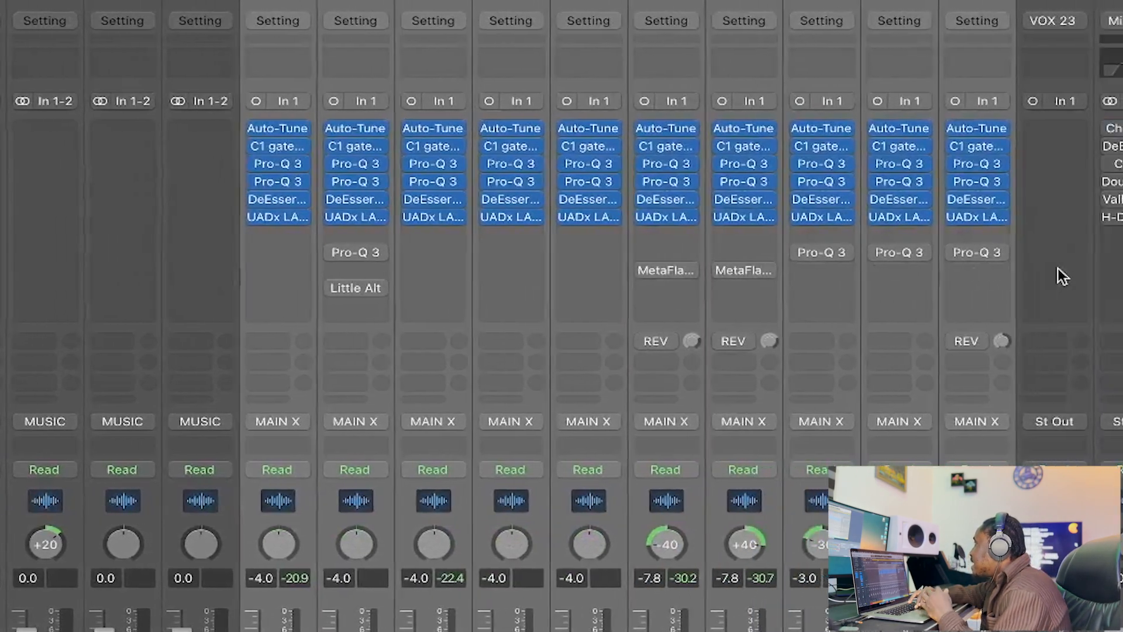
left_click(335, 252)
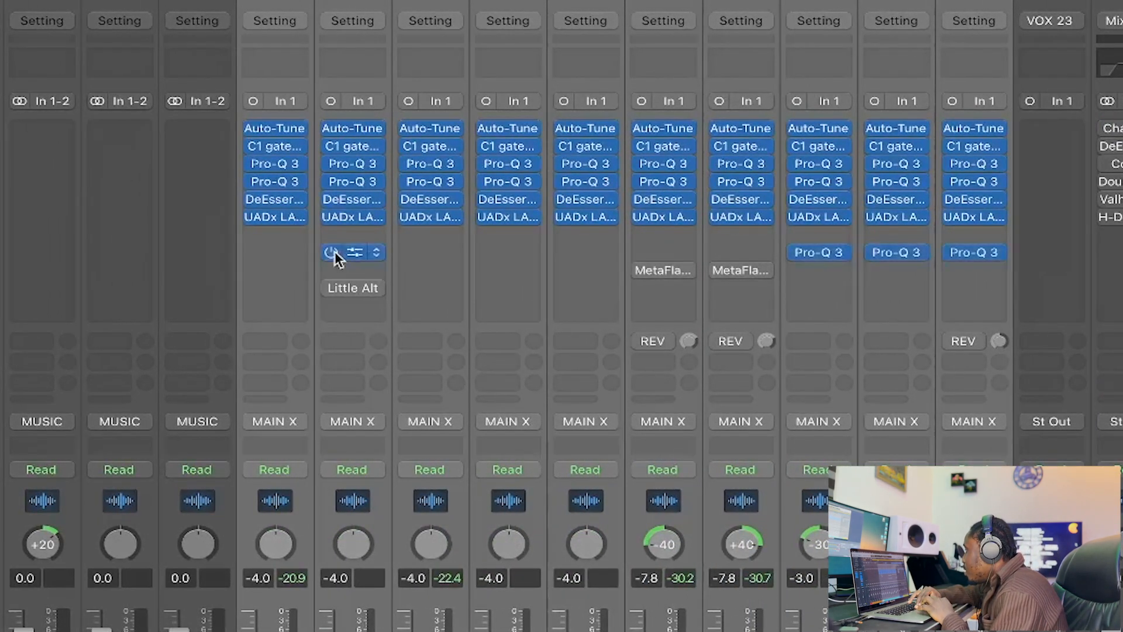
left_click(641, 271)
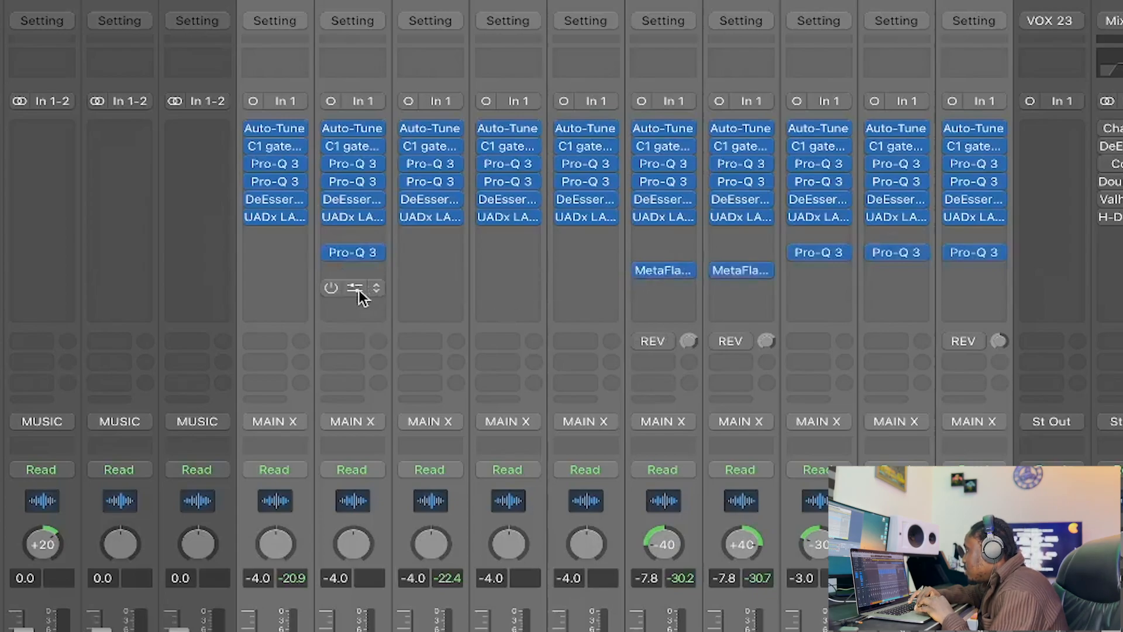
left_click(331, 286)
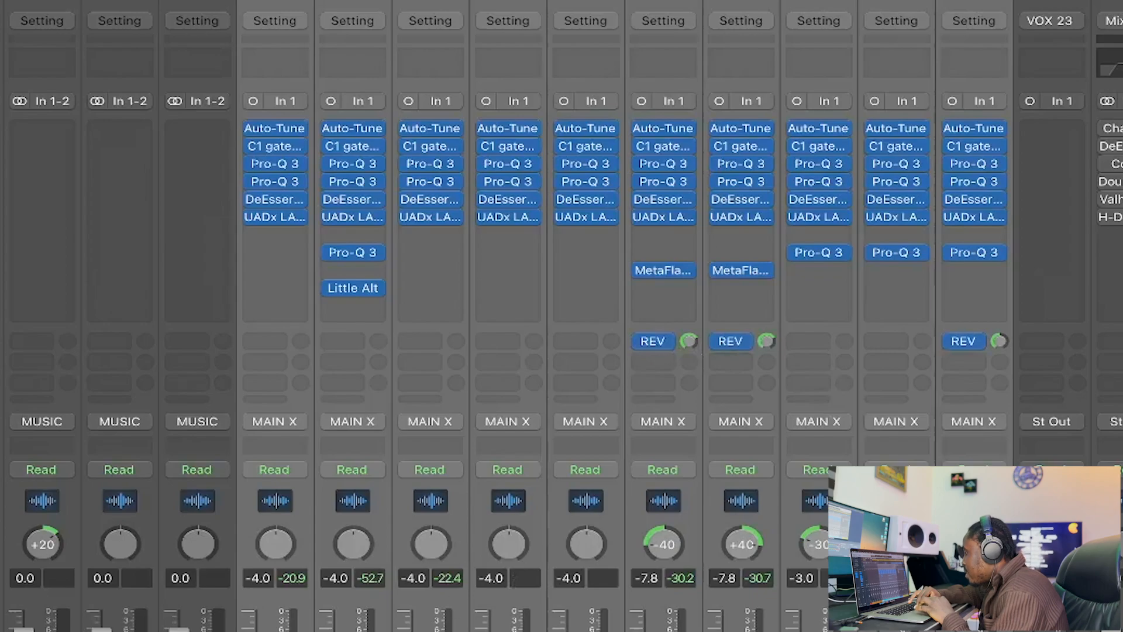
Select the Audio 4 track, hide the mixer and play the song from bar 36 with Audio 4 soloed.
left_click(353, 626)
key("x")
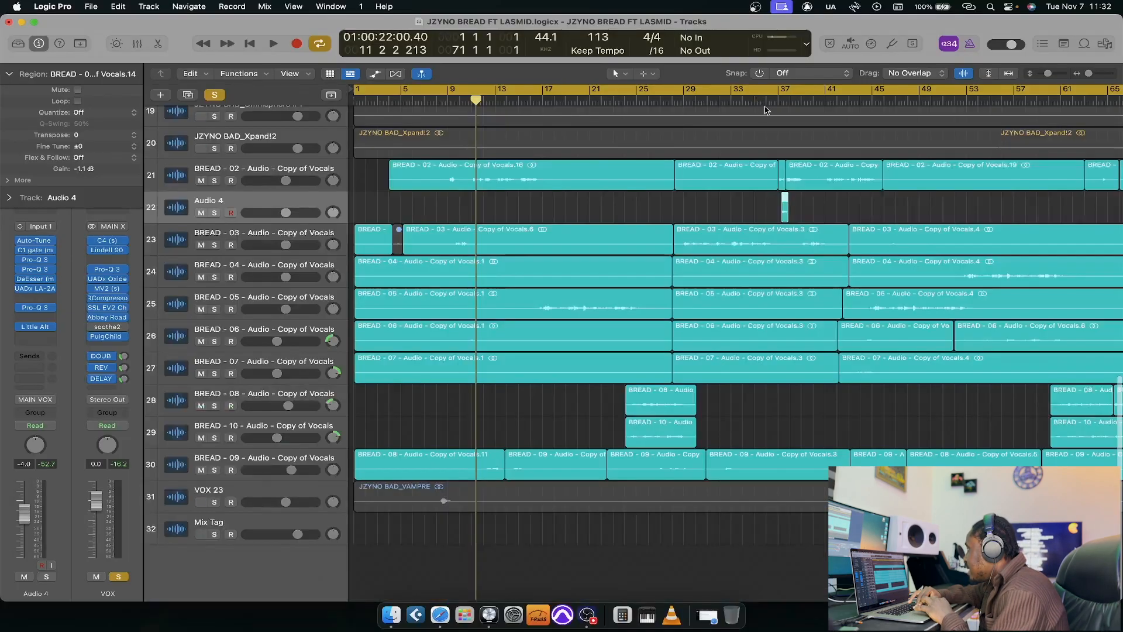
left_click(768, 101)
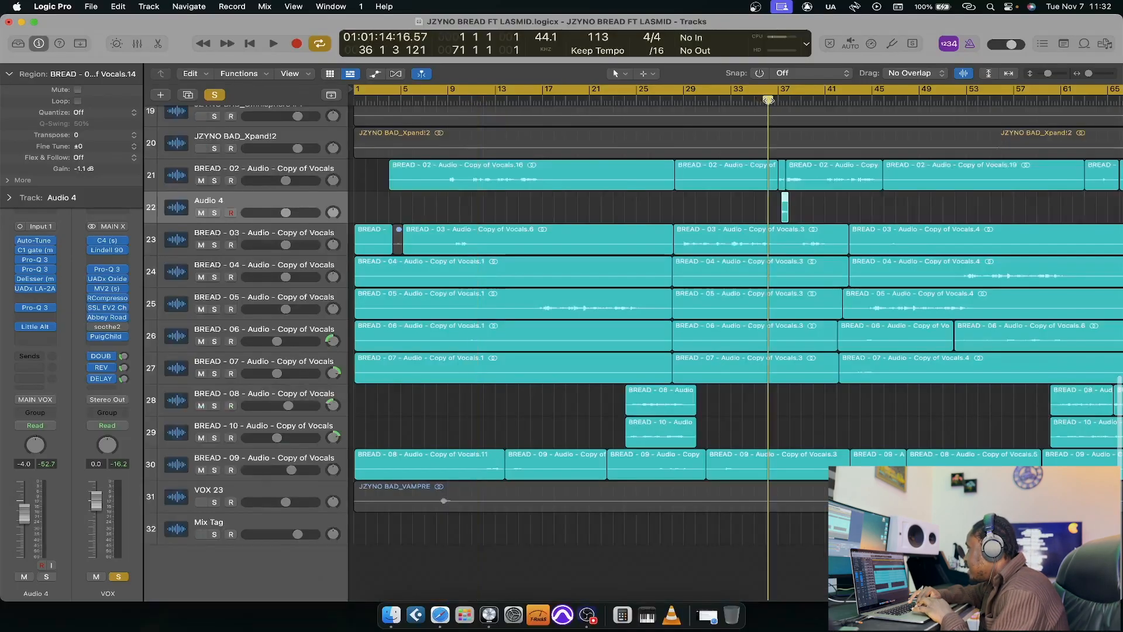
key("space")
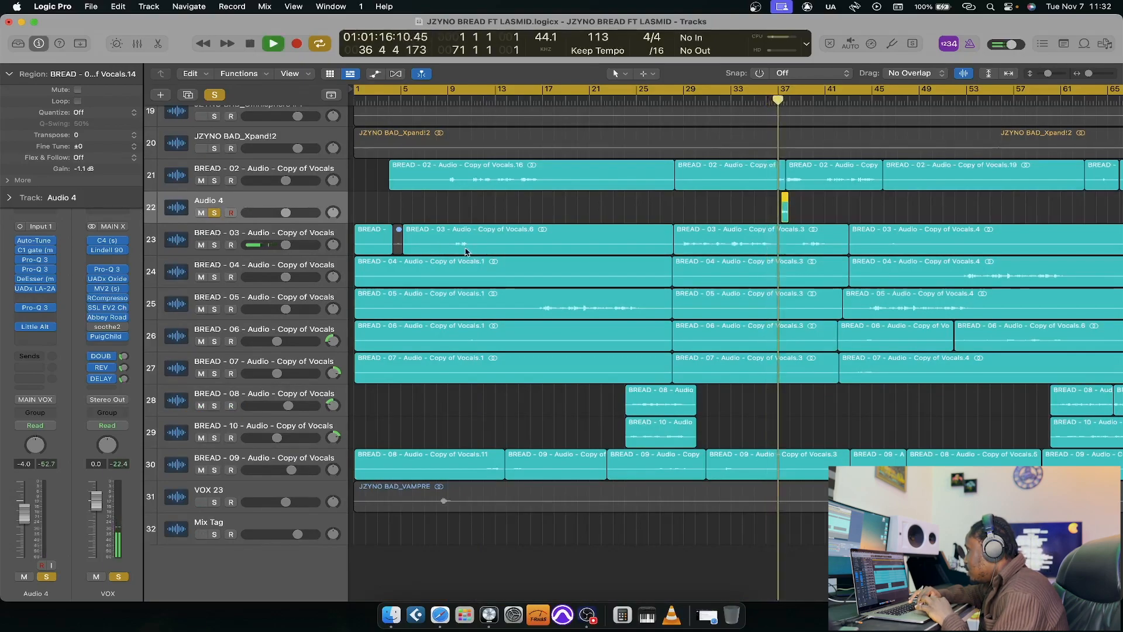
key("space")
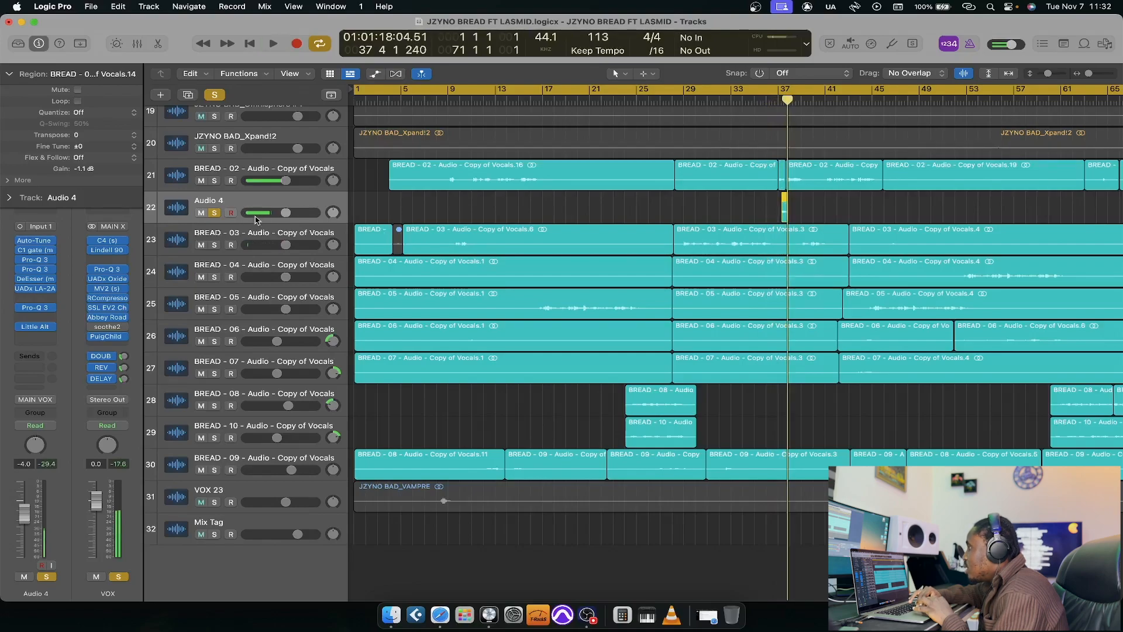
Clear all active solos, solo only Audio 4 and audition its short region near bar 37.
left_click(216, 94)
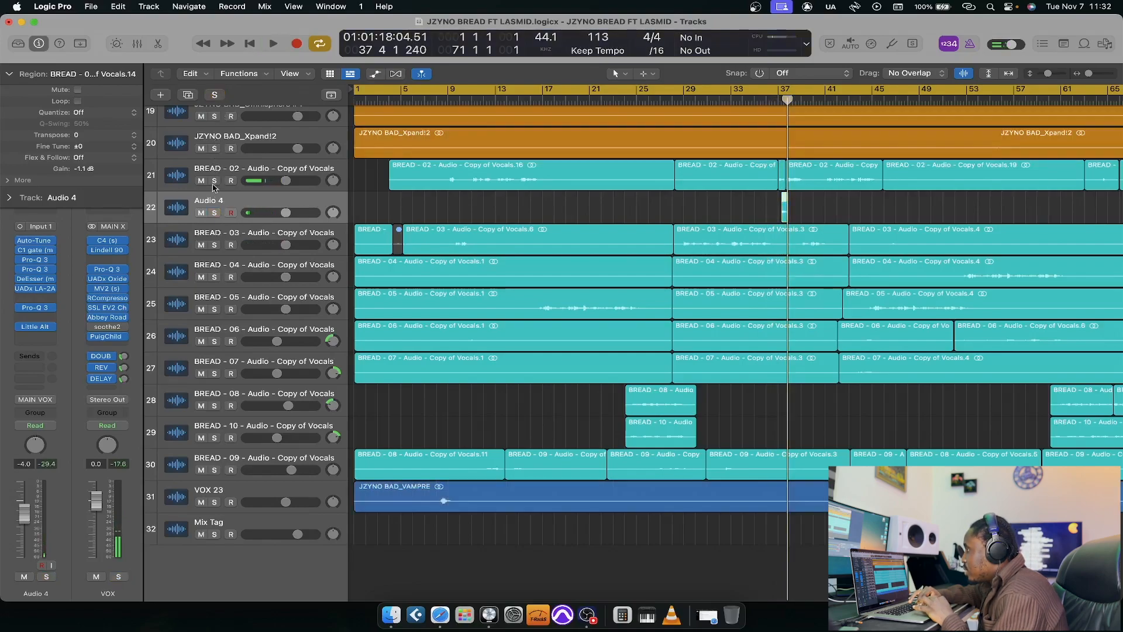
left_click(215, 213)
left_click(773, 107)
key("space")
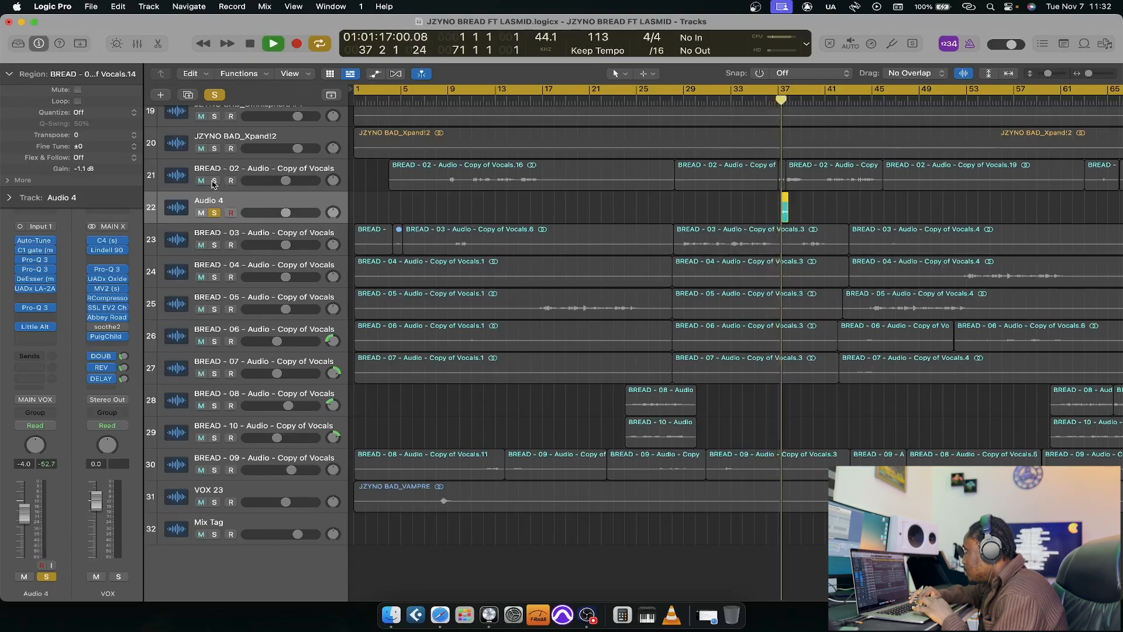
key("space")
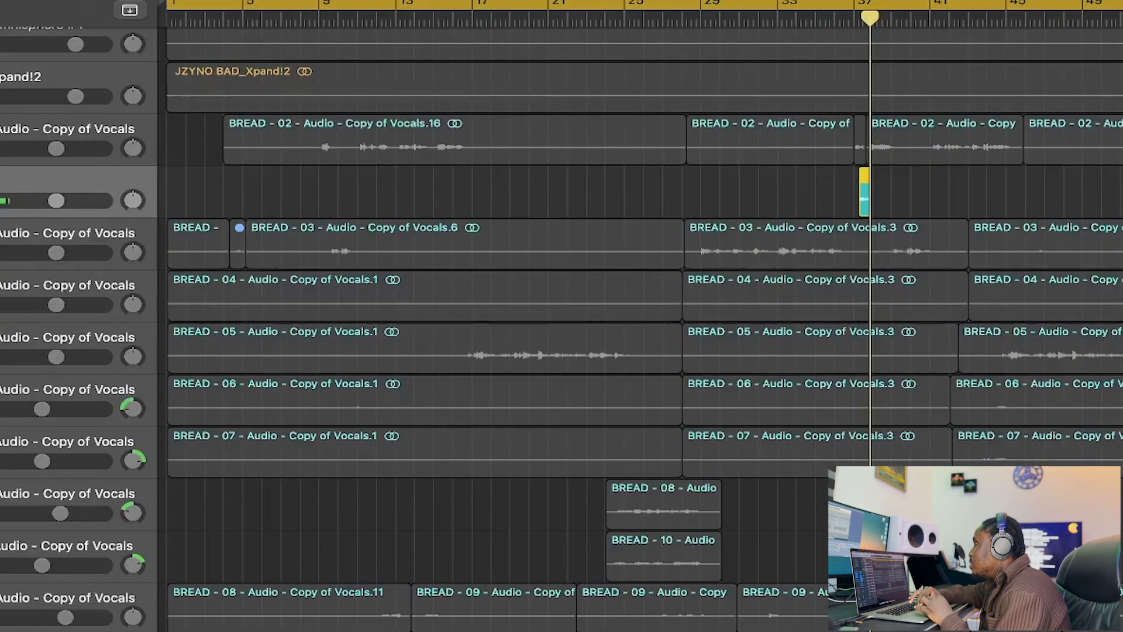
Open Little AlterBoy on Audio 4 to check its pitch and formant settings, close it and clear the track's solo.
left_click(1, 459)
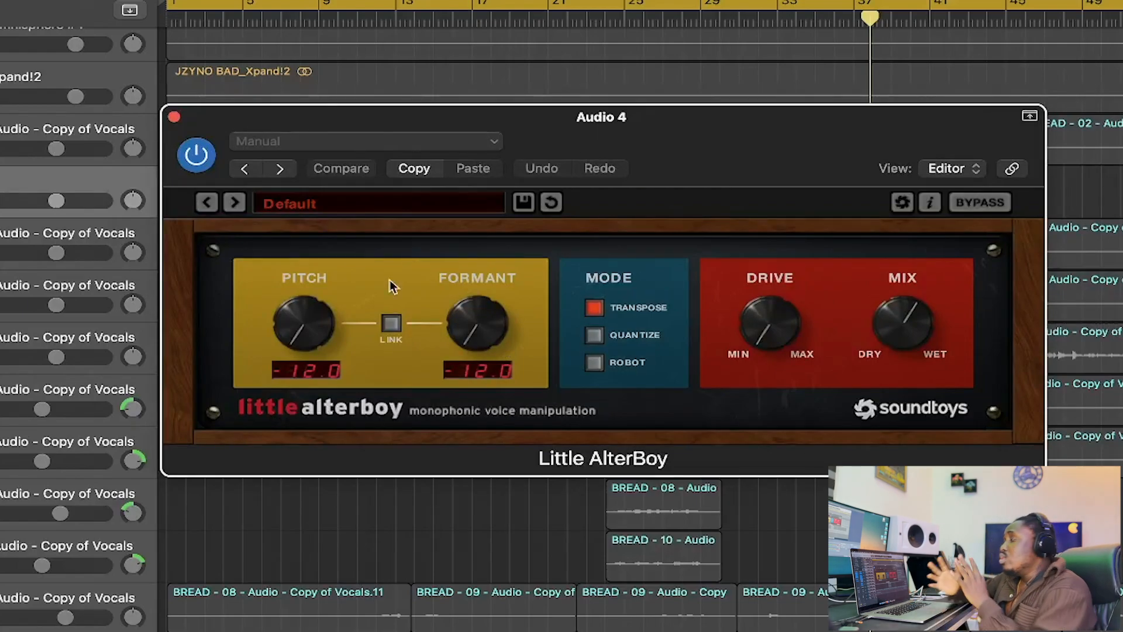
left_click(174, 117)
key("super+a")
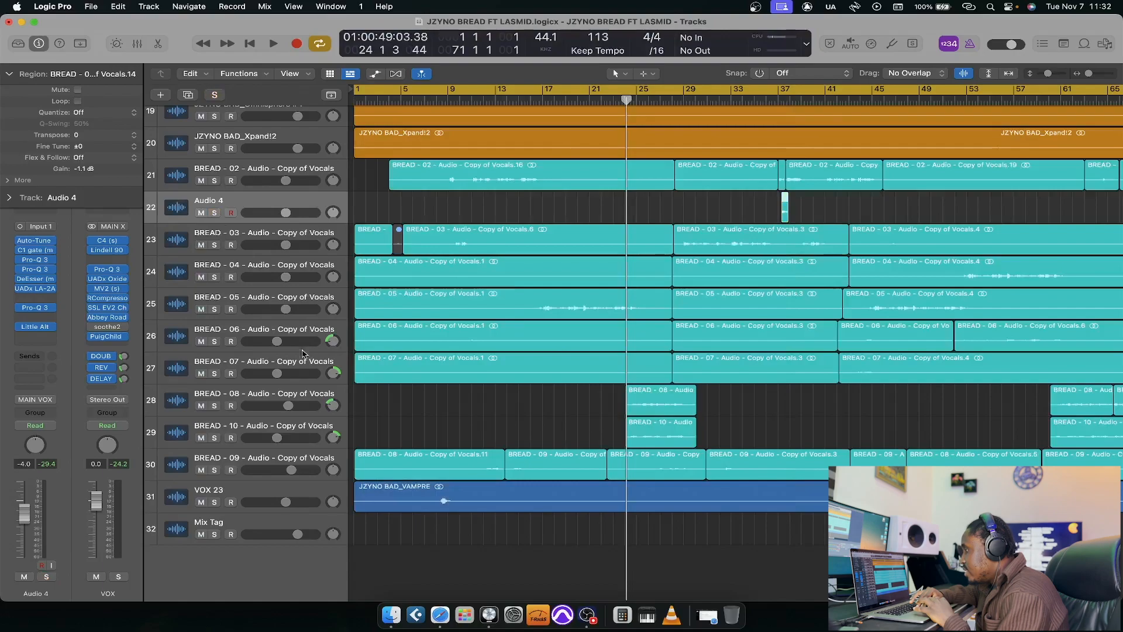
Solo tracks 28 and 29 (BREAD - 08 and BREAD - 10) and audition their regions from bar 24.
left_click(214, 406)
left_click(215, 437)
key("space")
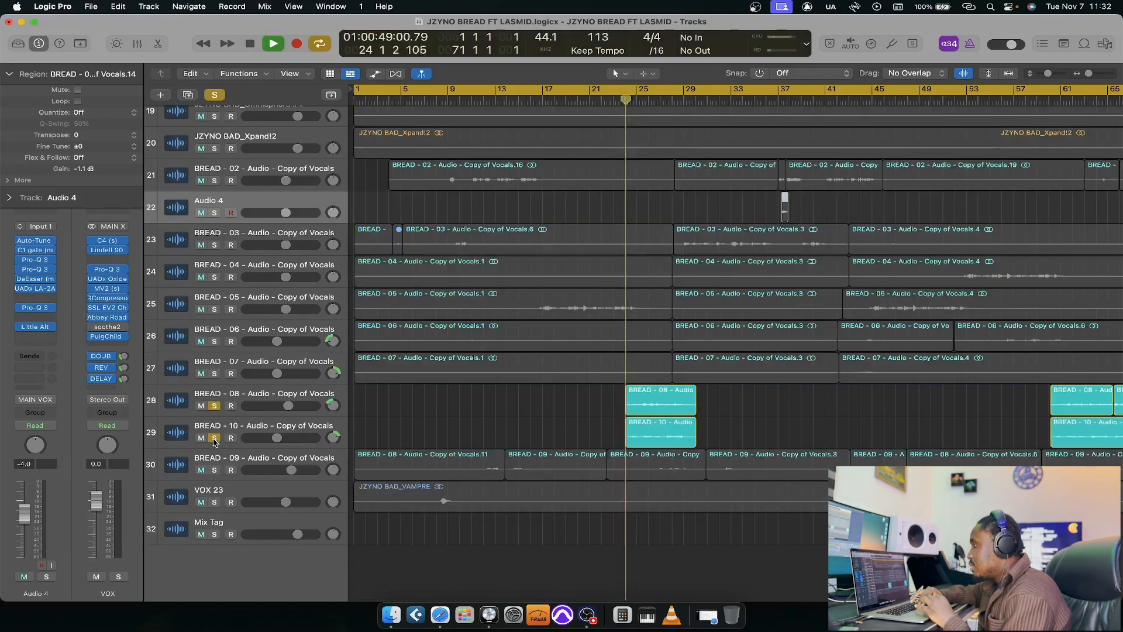
key("space")
Open the last Pro-Q 3 on track 28 to examine its Phone preset curve, and close it.
left_click(275, 396)
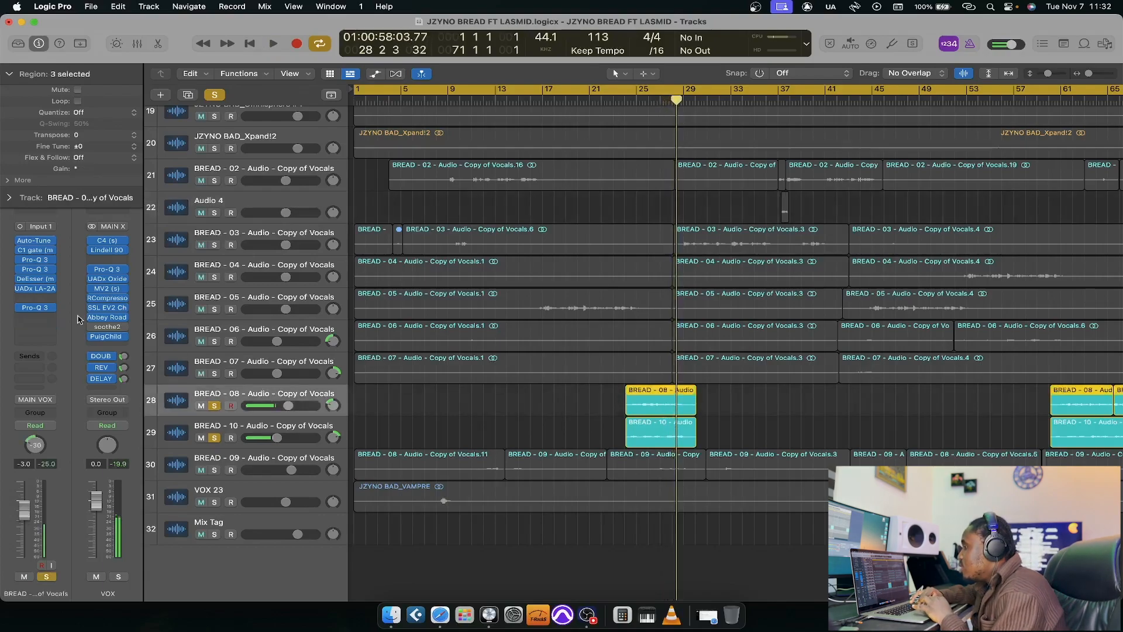
left_click(35, 308)
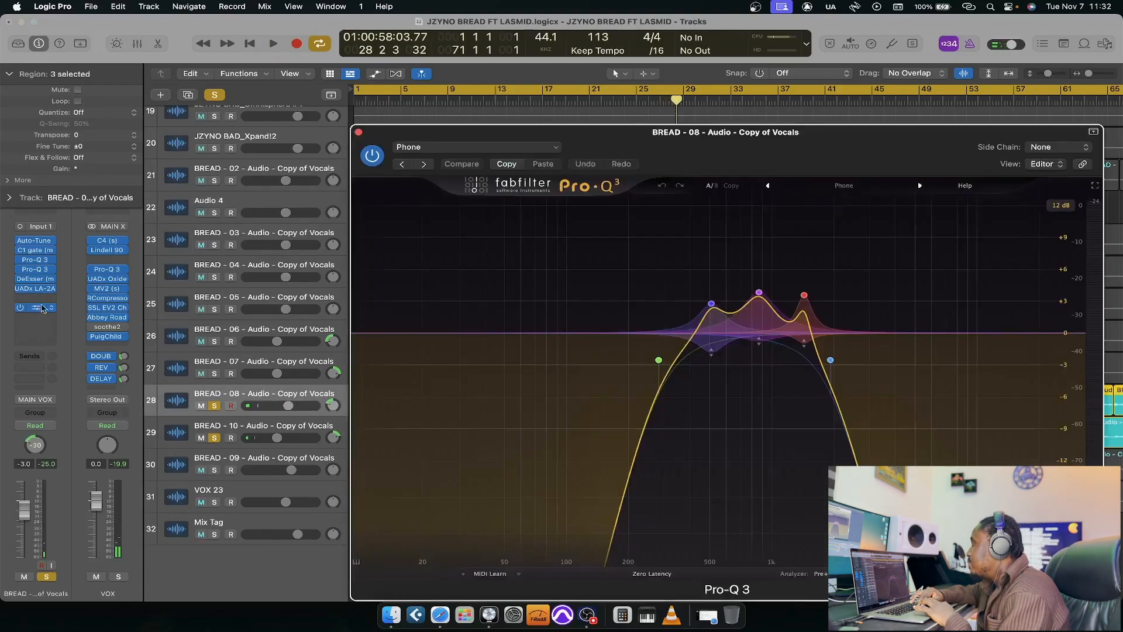
left_click(358, 133)
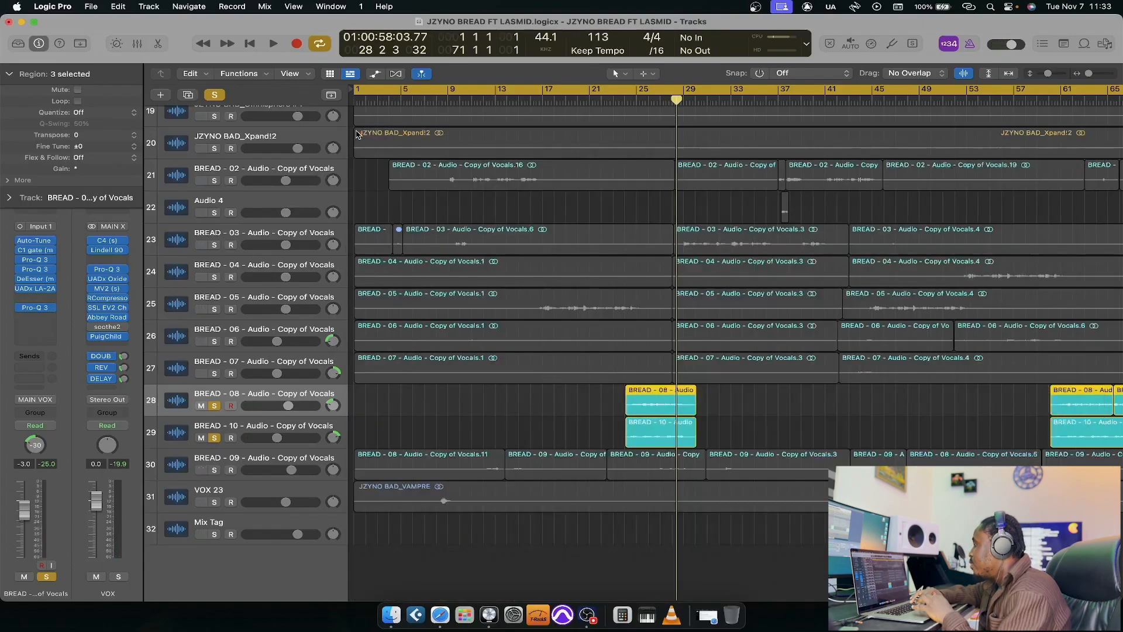
Unsolo tracks 28 and 29 and bring the mixer back up.
left_click(214, 406)
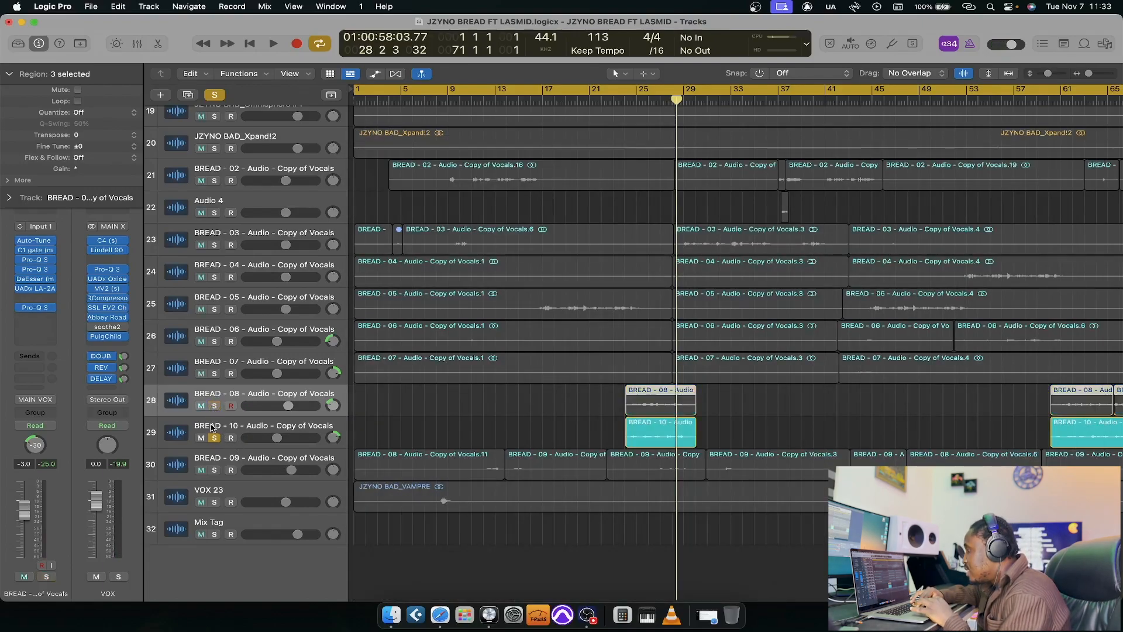
left_click(214, 437)
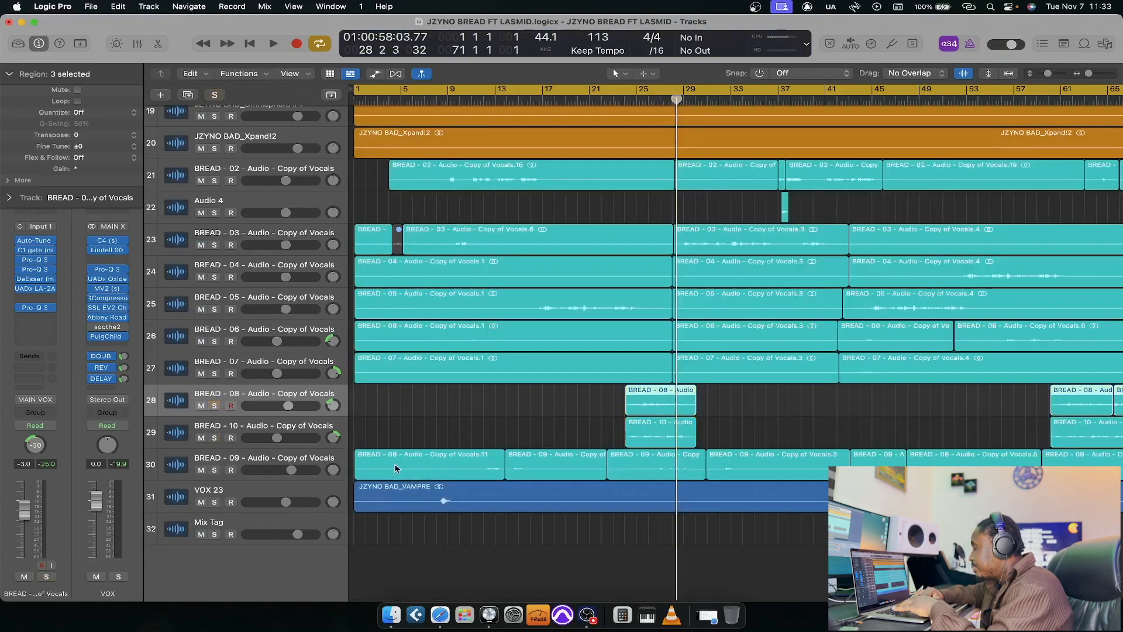
key("x")
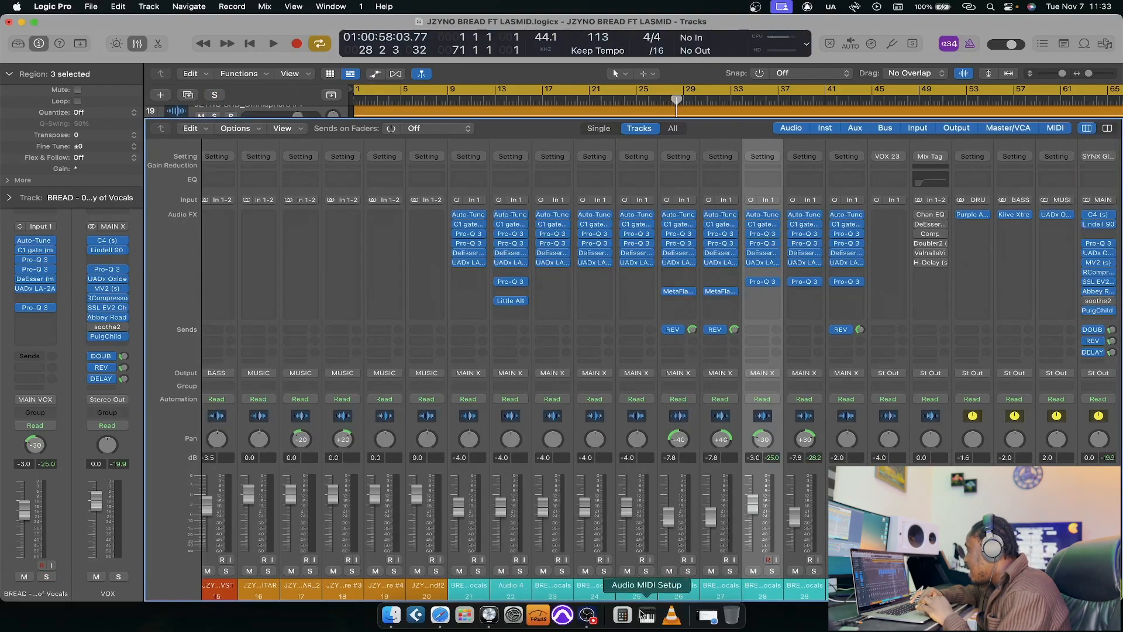
Open MetaFlanger on track 26 (BREAD - 06) to examine its settings, and solo tracks 26 and 27 for playback.
left_click(686, 590)
key("x")
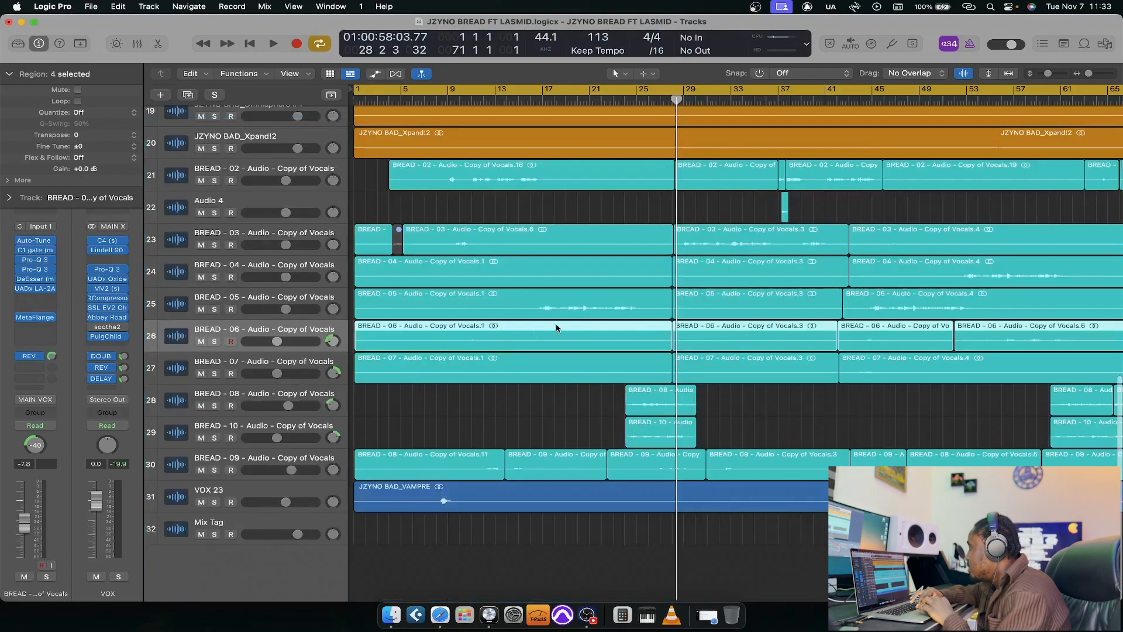
left_click(34, 318)
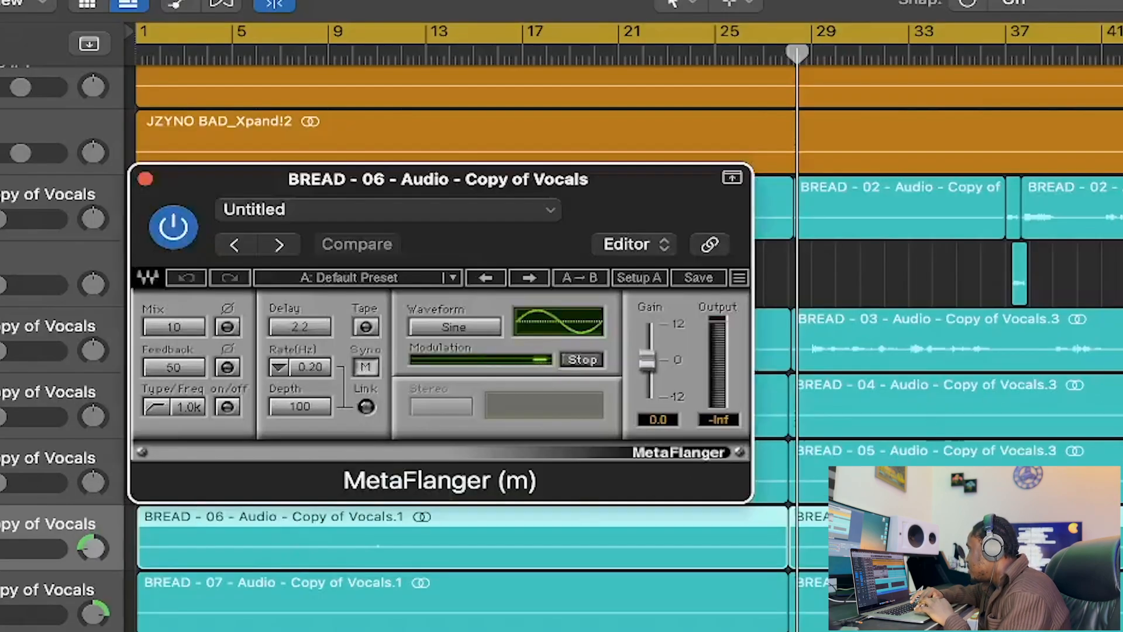
left_click(1119, 55)
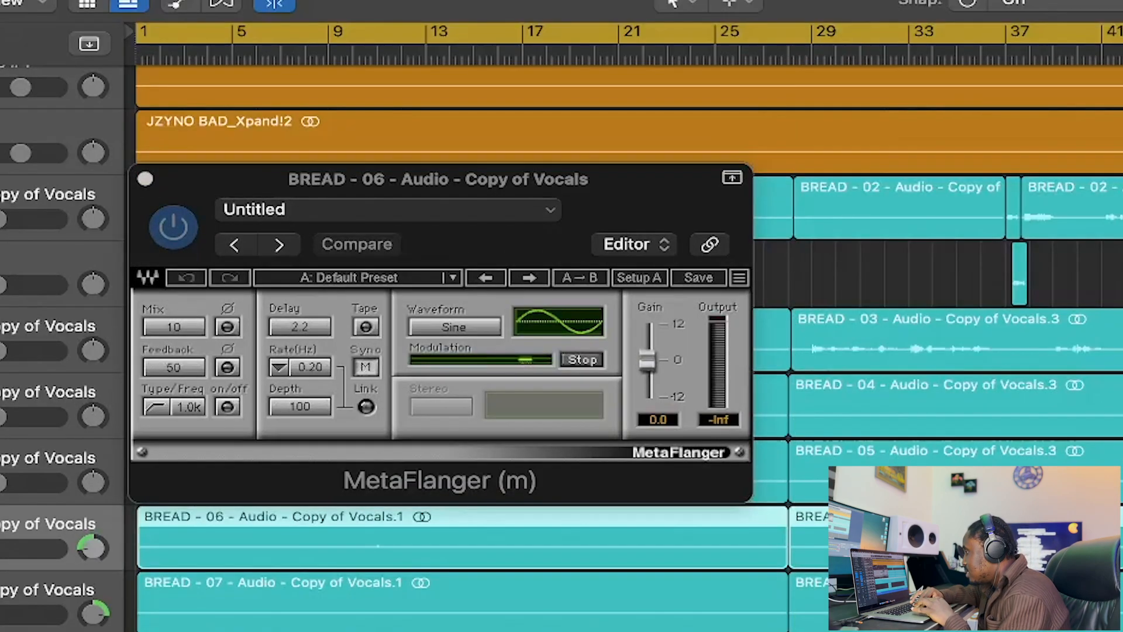
key("s")
left_click(215, 374)
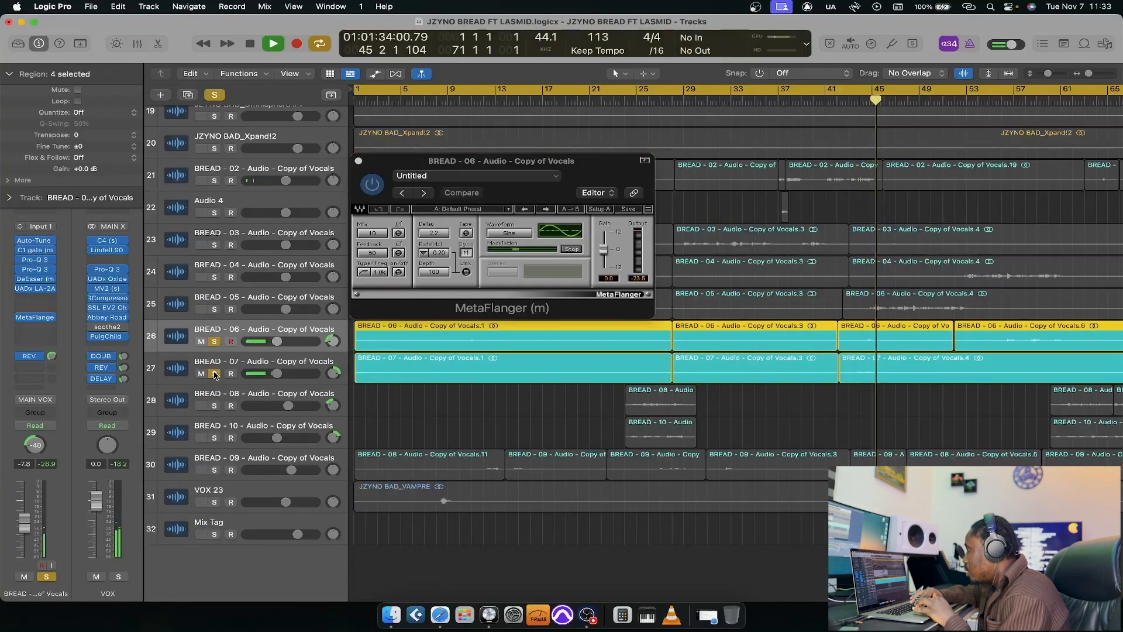
Open MetaFlanger on track 27 (BREAD - 07), audition both soloed vocals from bar 56, stop playback and close both plug-in windows.
left_click(247, 365)
left_click(50, 316)
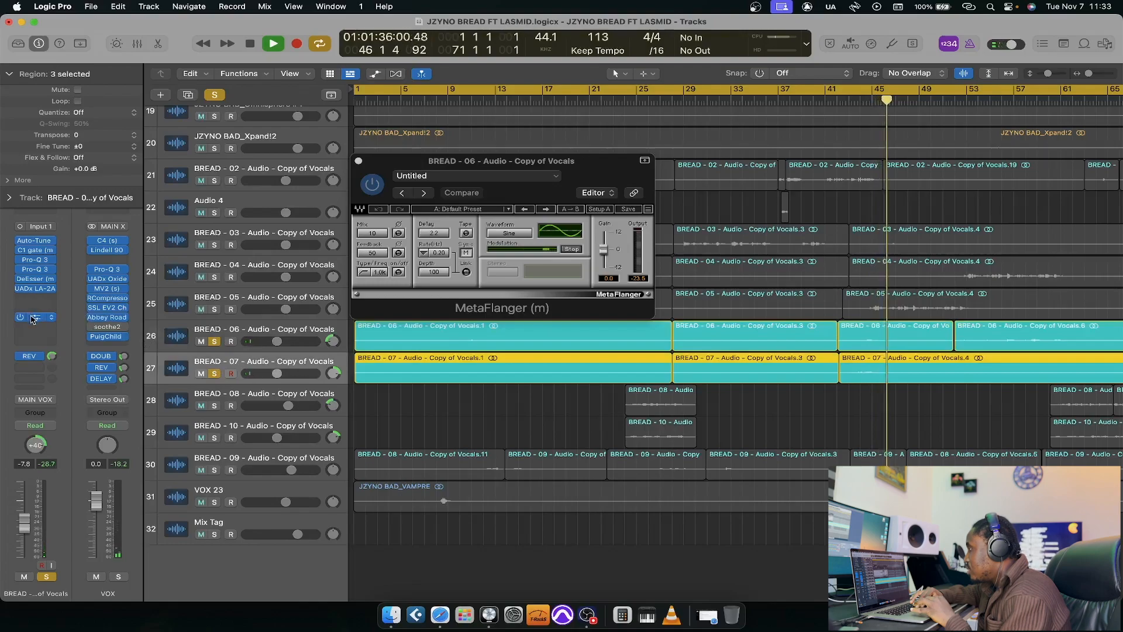
left_click_drag(630, 191, 679, 275)
left_click(1003, 99)
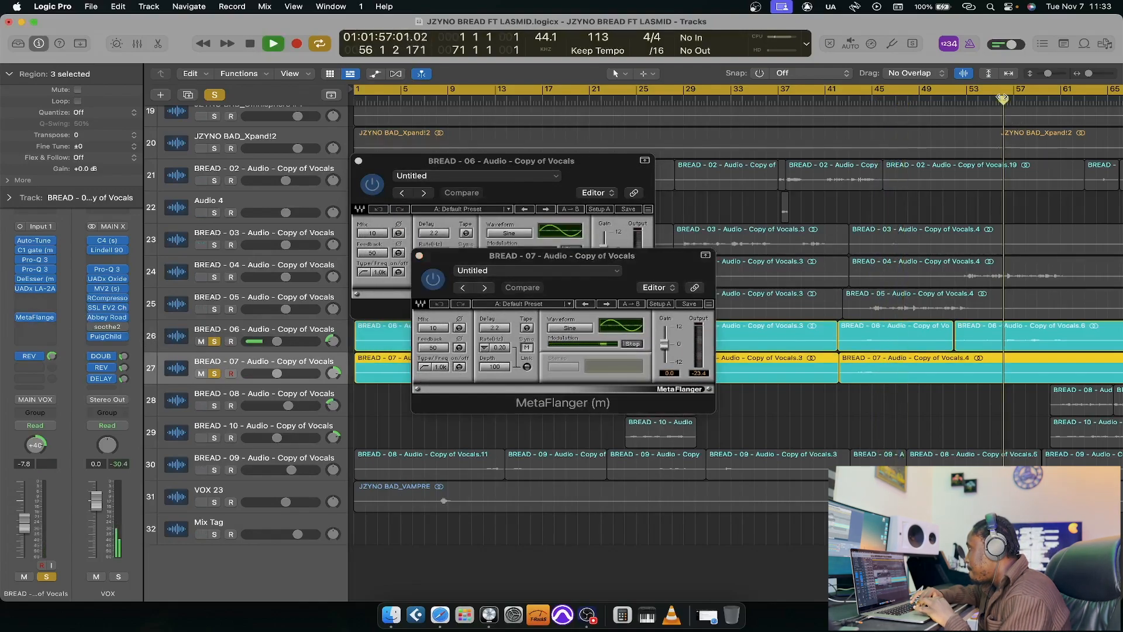
left_click_drag(682, 267, 939, 388)
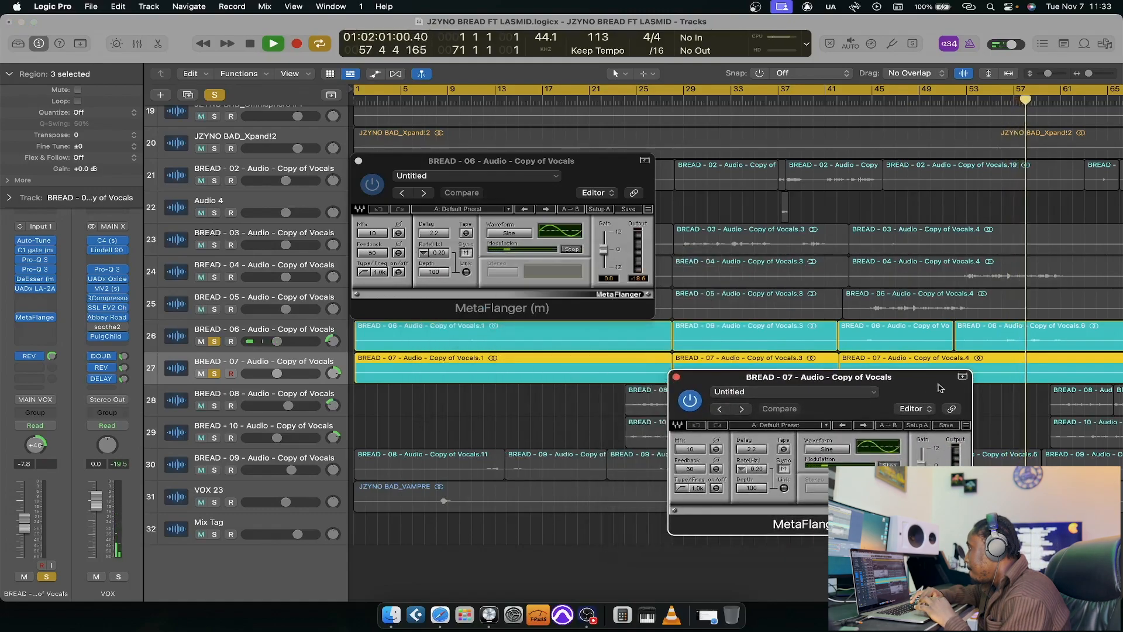
left_click(677, 377)
key("space")
left_click(360, 162)
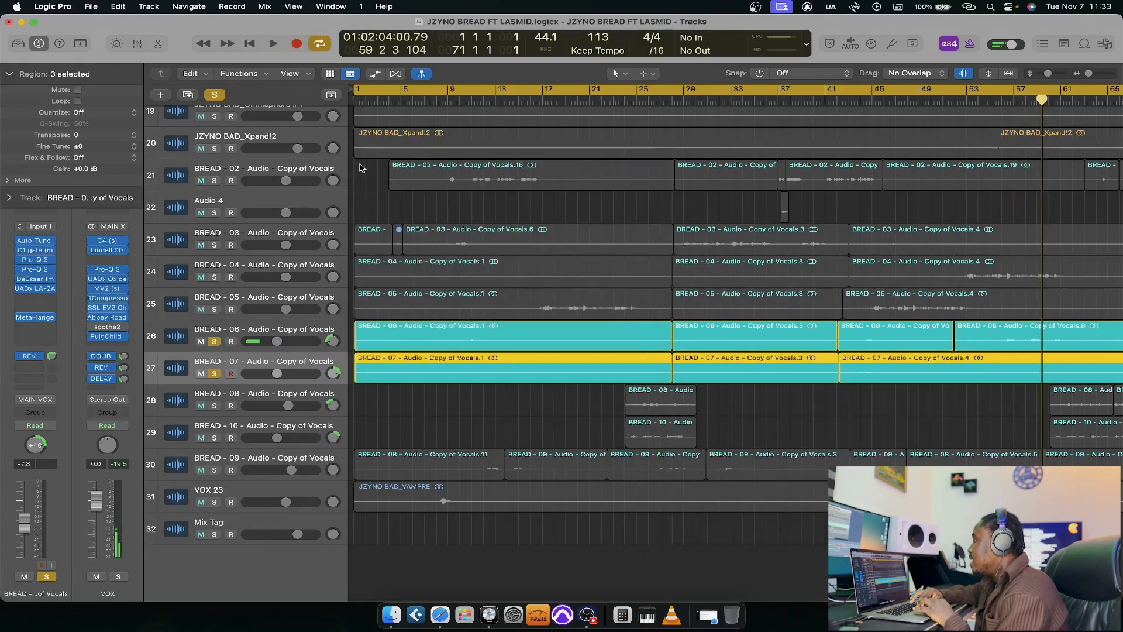
Clear the solos on tracks 26 and 27 and zoom out to show all 32 tracks of the arrangement.
key("x")
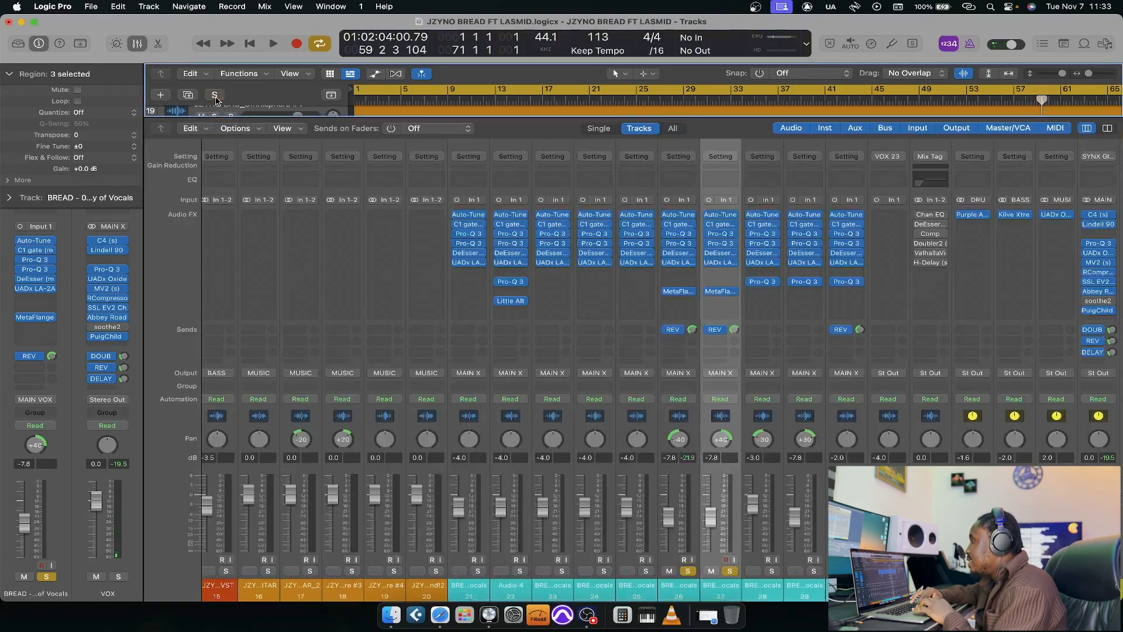
key("x")
key("super+Left")
key("super+Left")
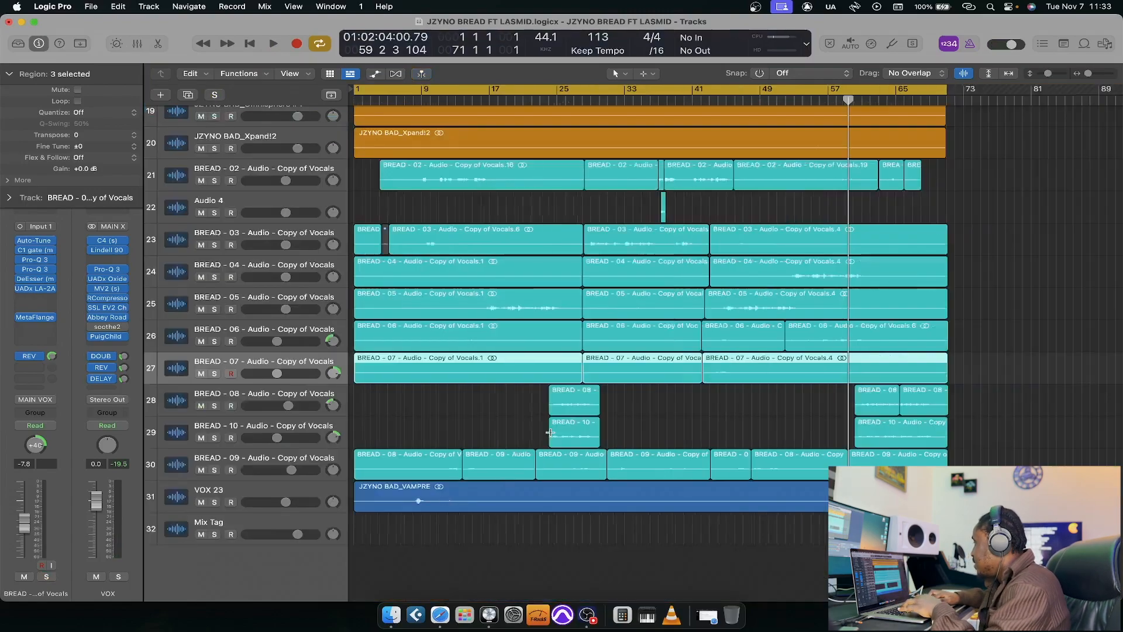
key("super+Up")
key("super+Up")
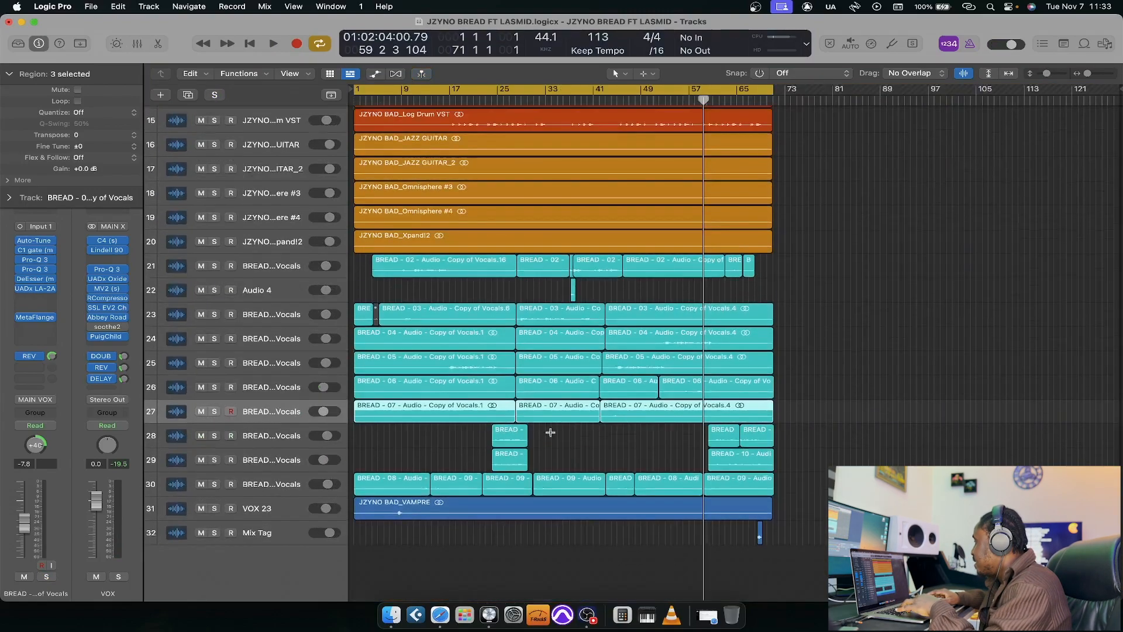
key("super+Up")
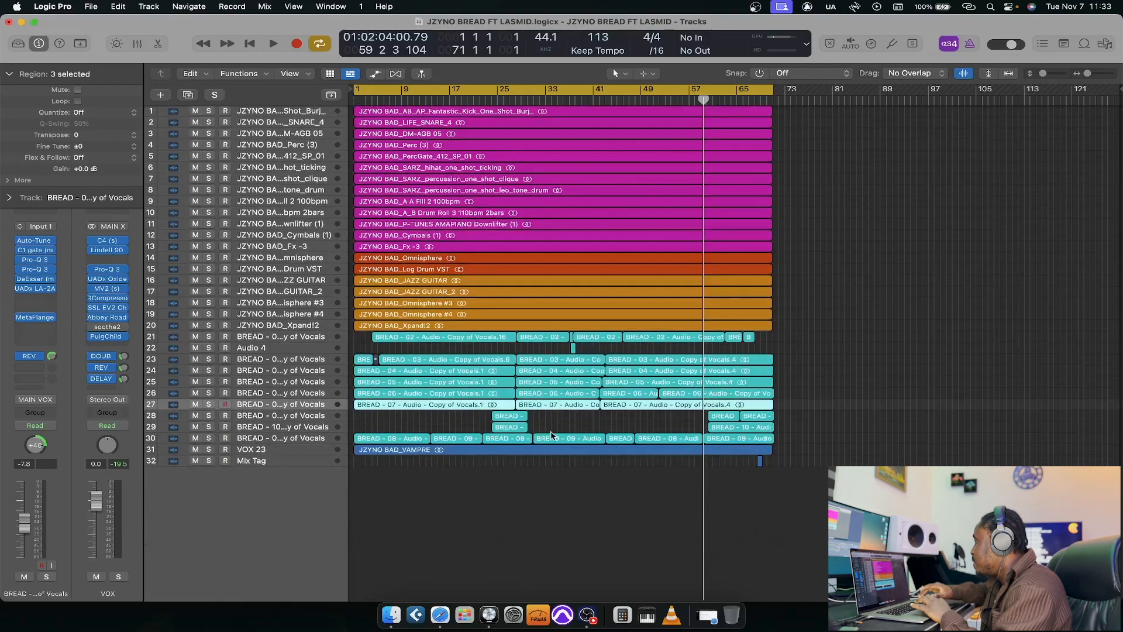
Return the playhead to the start, play the full mix and turn cycle mode off.
left_click(349, 99)
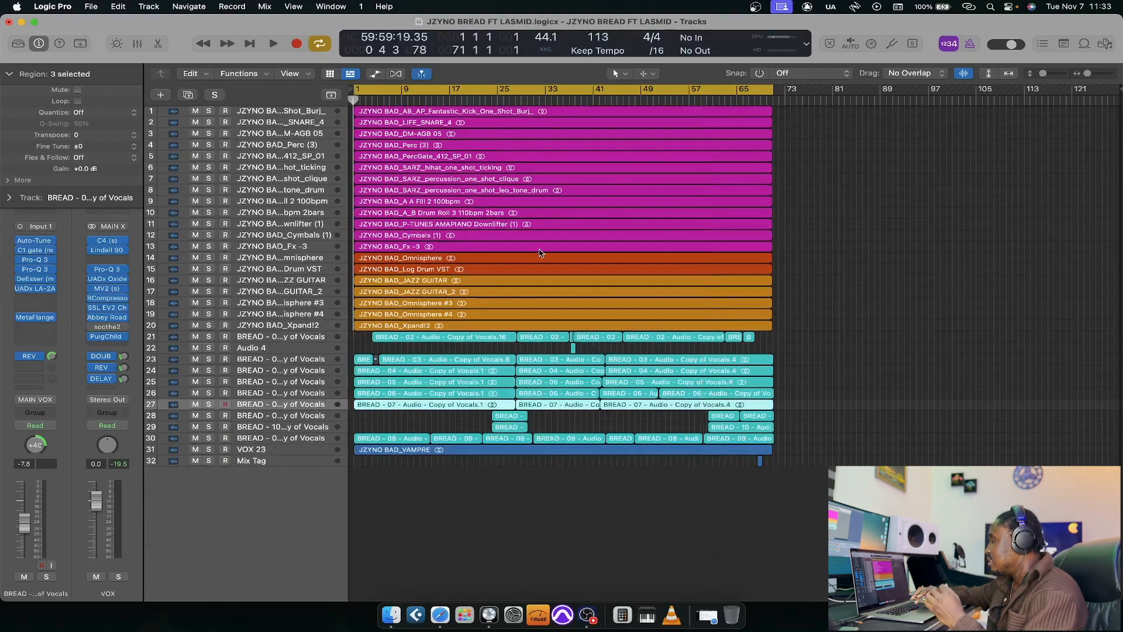
key("n")
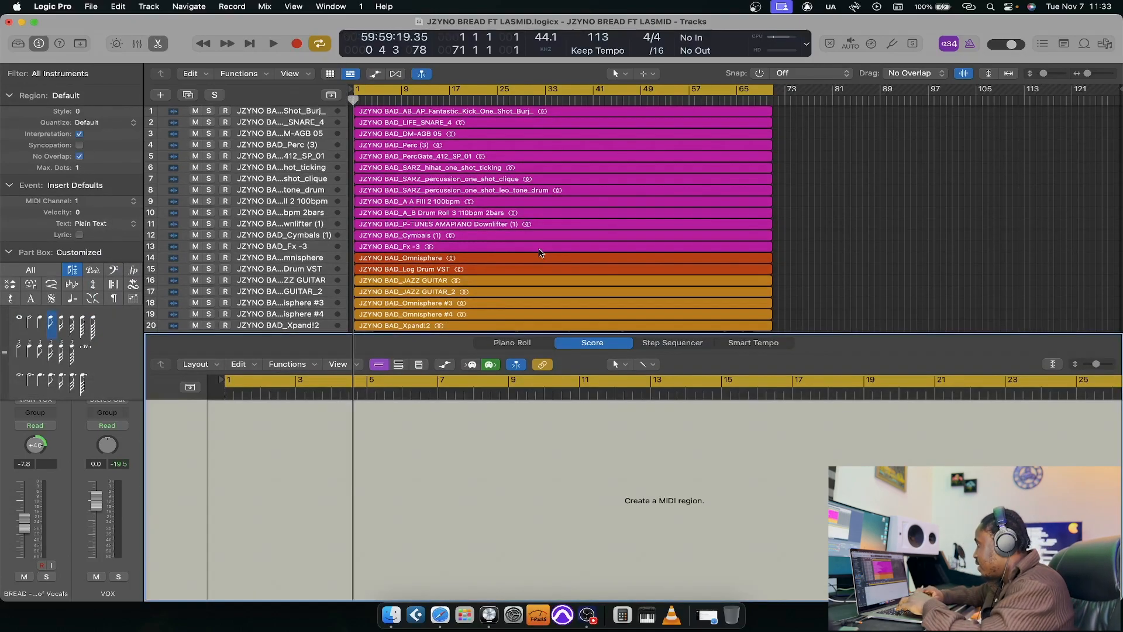
key("n")
key("space")
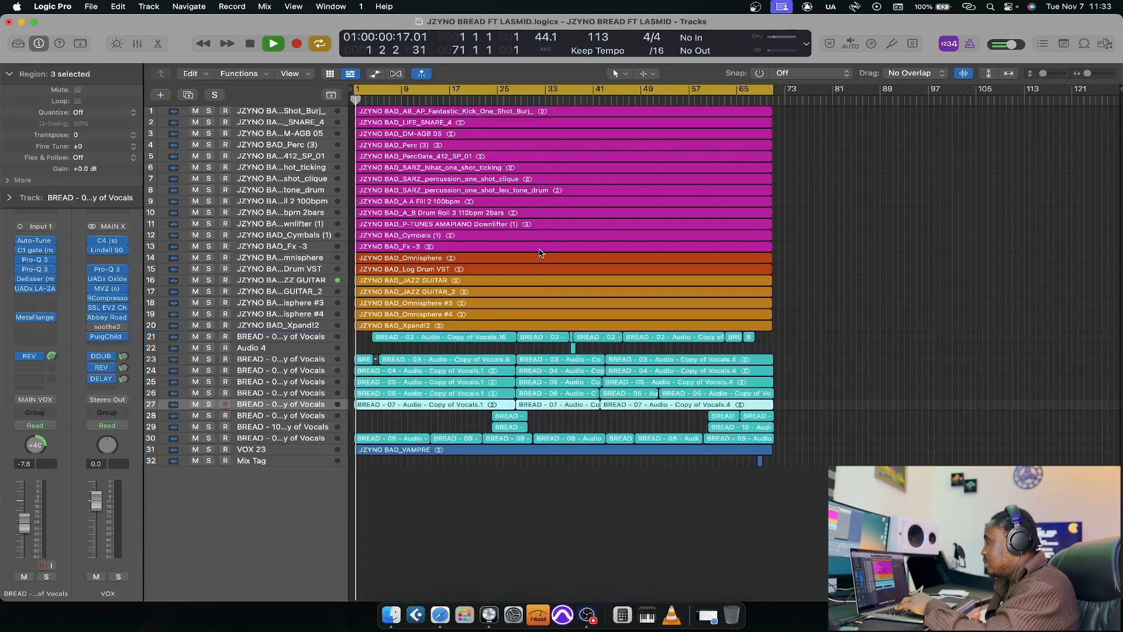
key("c")
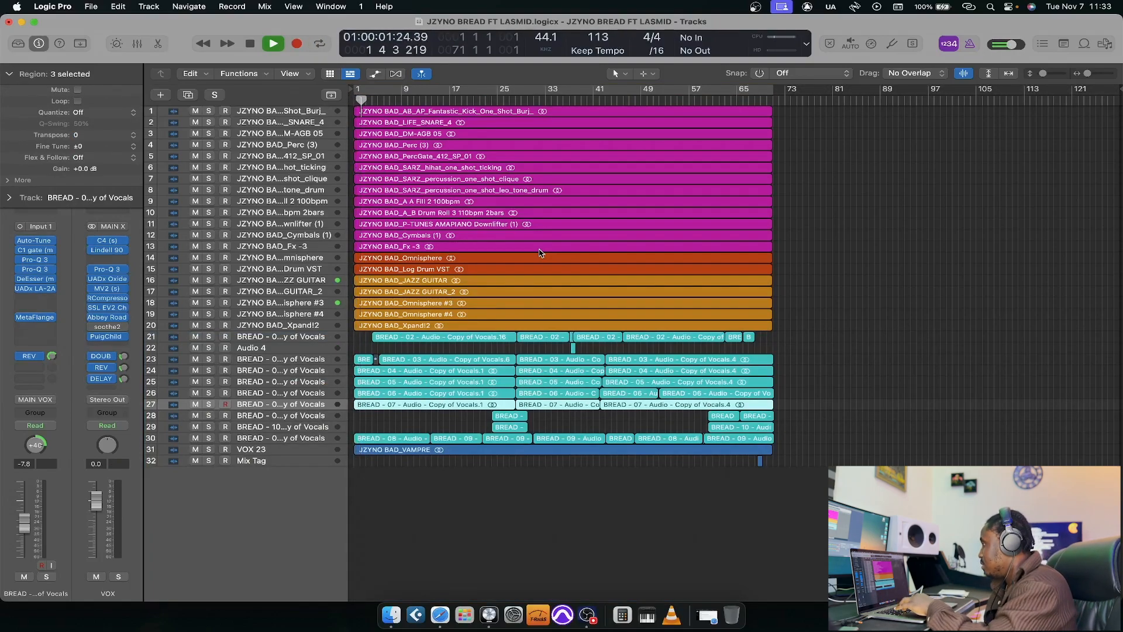
Reactivate the Mix Tag track's plug-ins in the mixer, look over the drum channels and hide the mixer.
key("x")
scroll(749, 377, "right", 5)
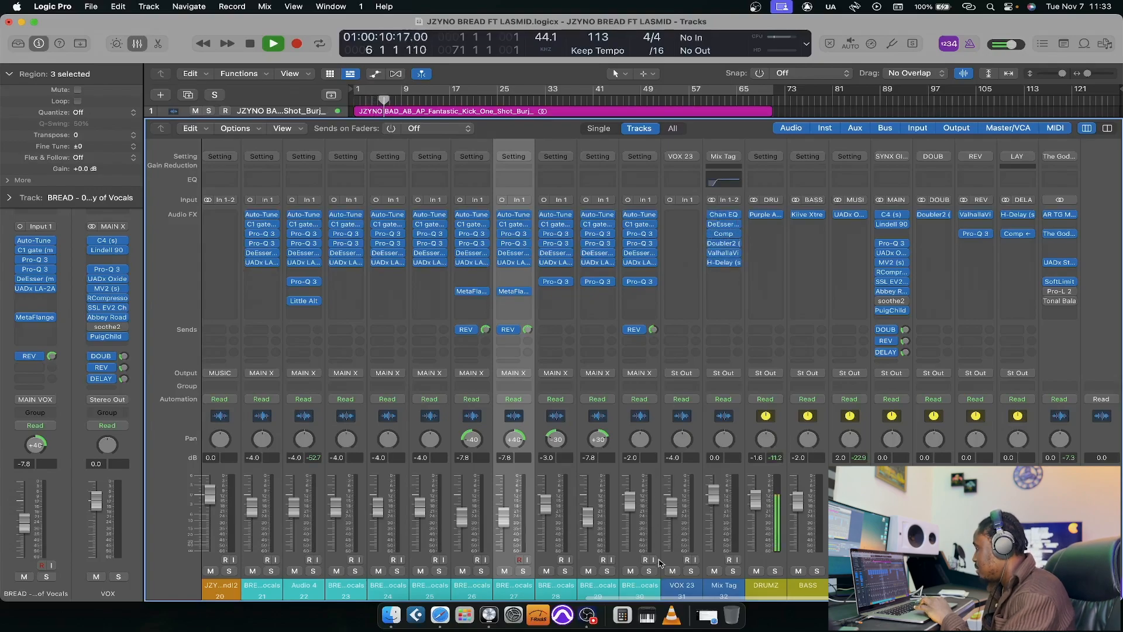
scroll(622, 597, "left", 15)
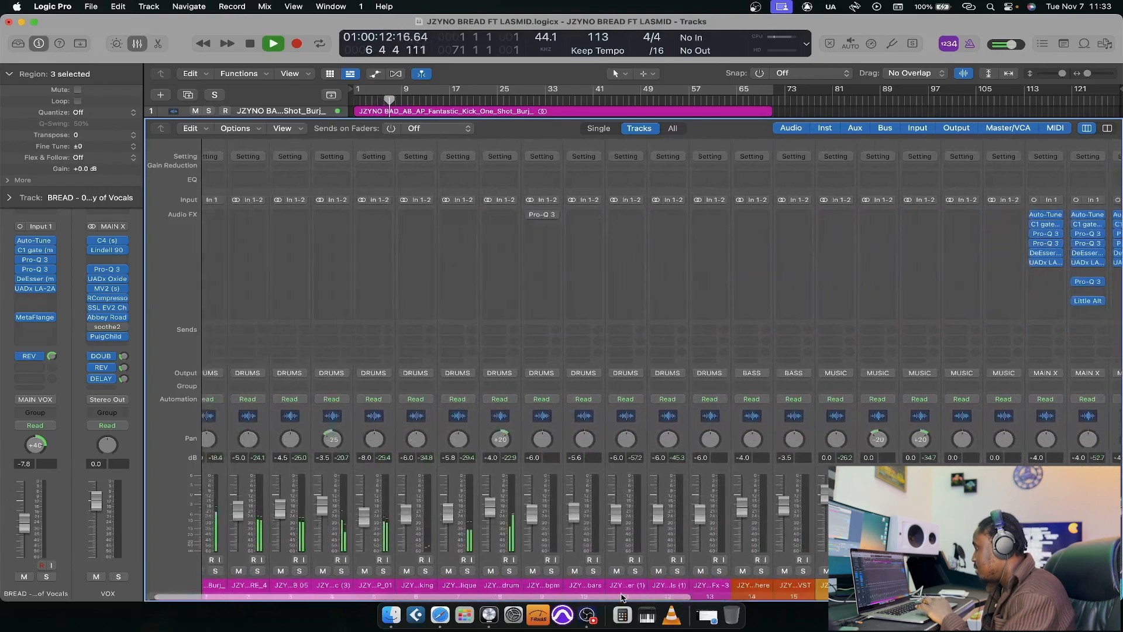
key("x")
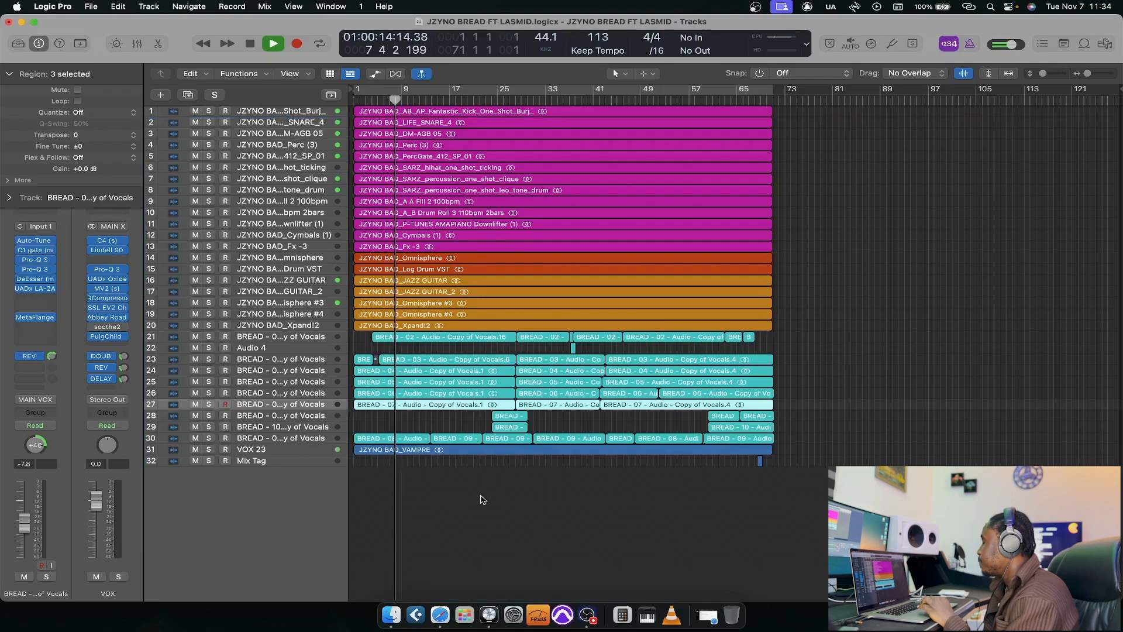
Enlarge the tracks in the arrangement and turn cycle mode back on during playback.
key("super+Right")
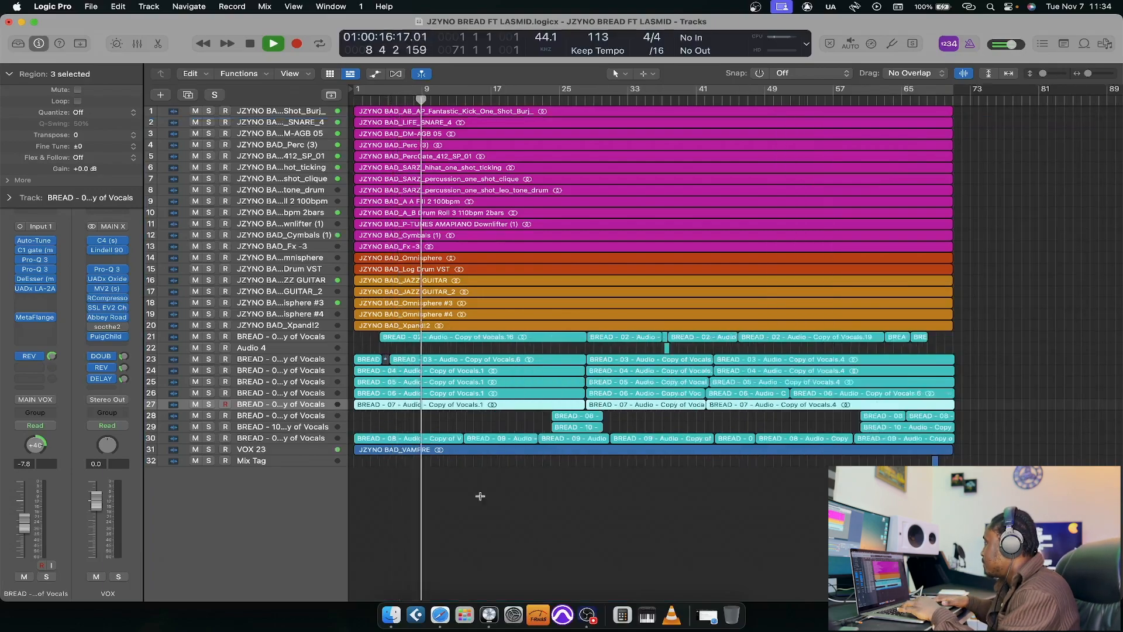
key("super+Down")
key("super+Down")
key("super+Down")
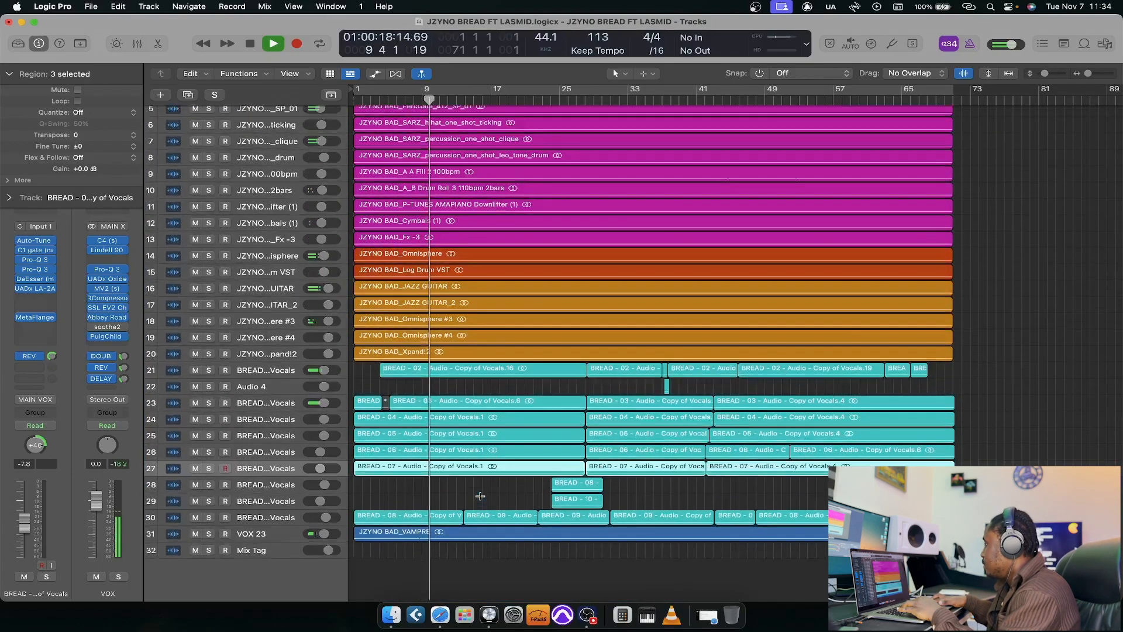
key("super+Right")
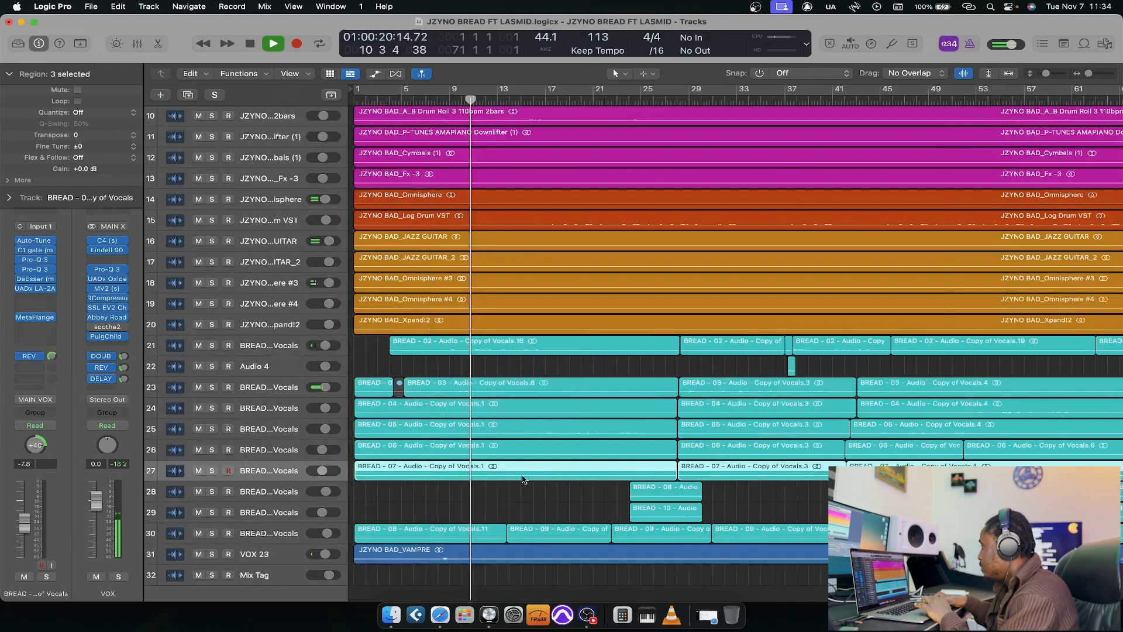
scroll(523, 479, "up", 2)
scroll(523, 479, "up", 4)
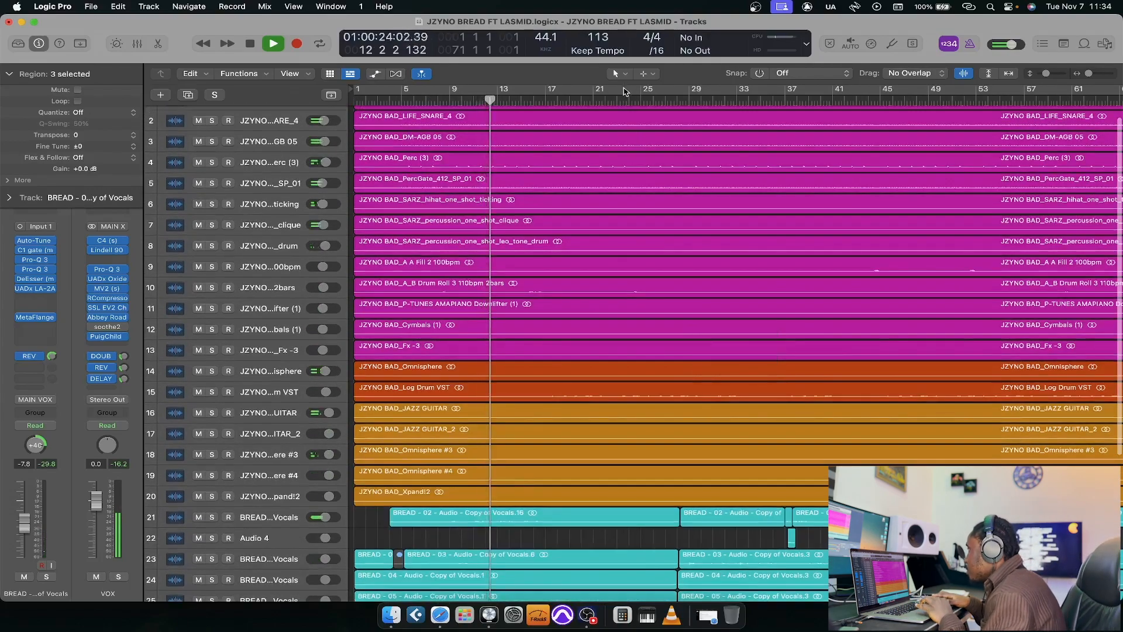
left_click(625, 90)
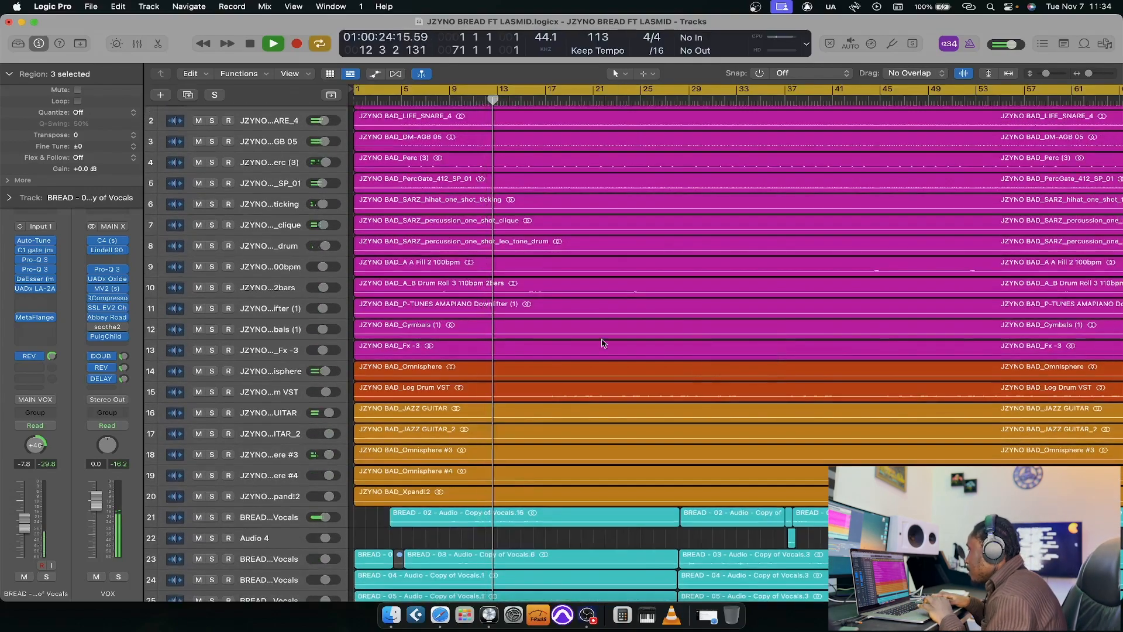
Audition the full mix through the vocal sections and select the Log Drum VST track.
scroll(604, 329, "down", 4)
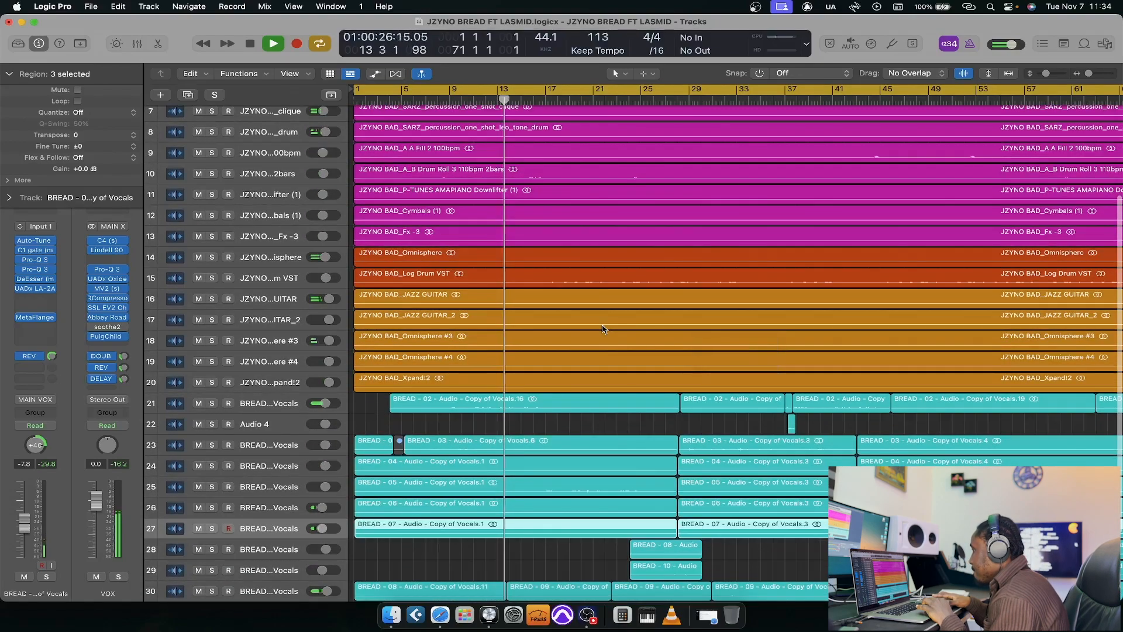
scroll(604, 329, "right", 5)
scroll(603, 329, "left", 1)
scroll(603, 329, "down", 2)
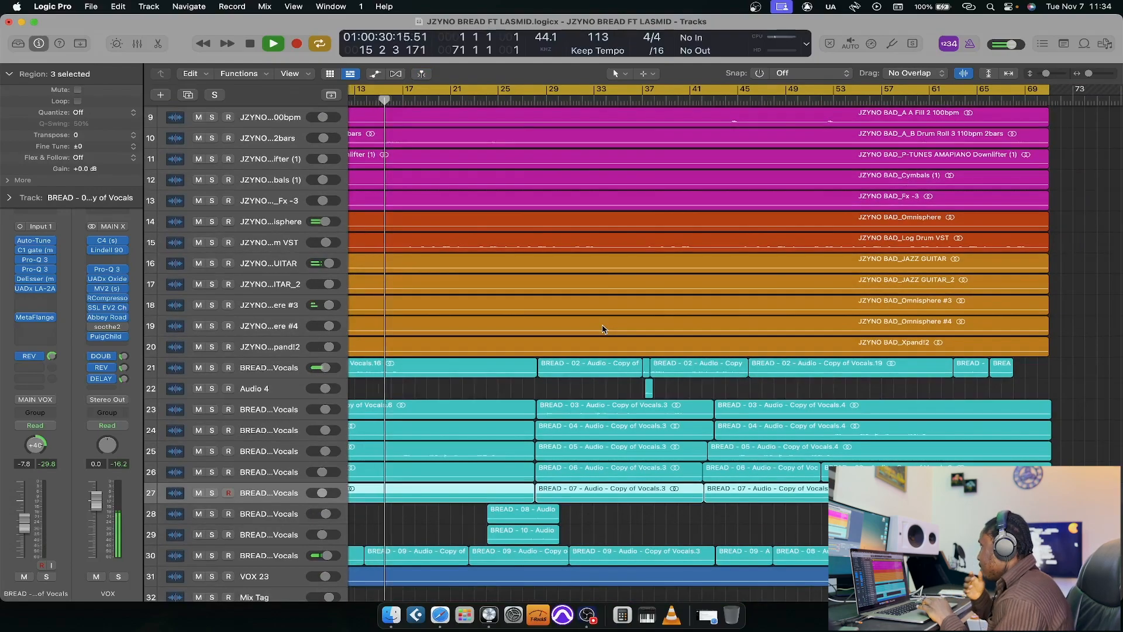
scroll(604, 329, "down", 3)
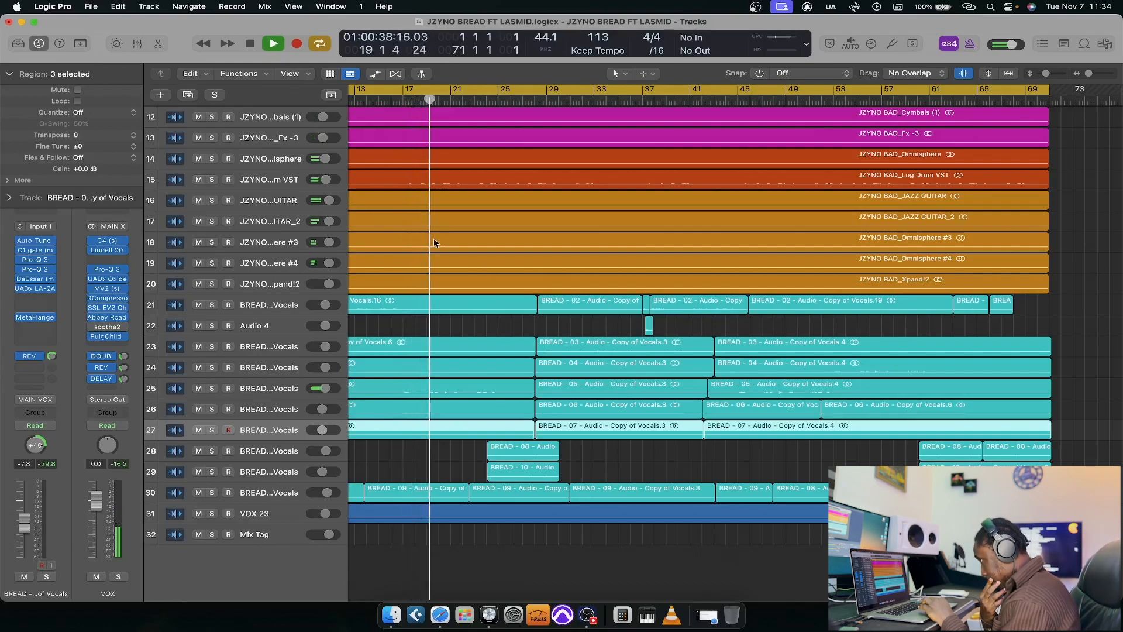
left_click(287, 184)
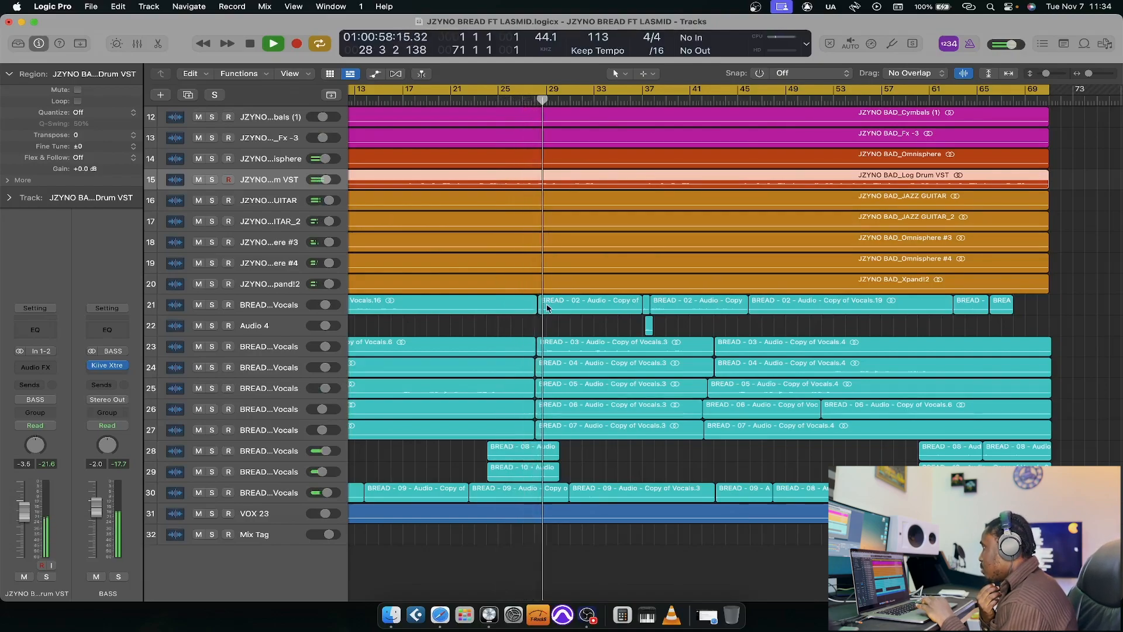
key("7")
key("1")
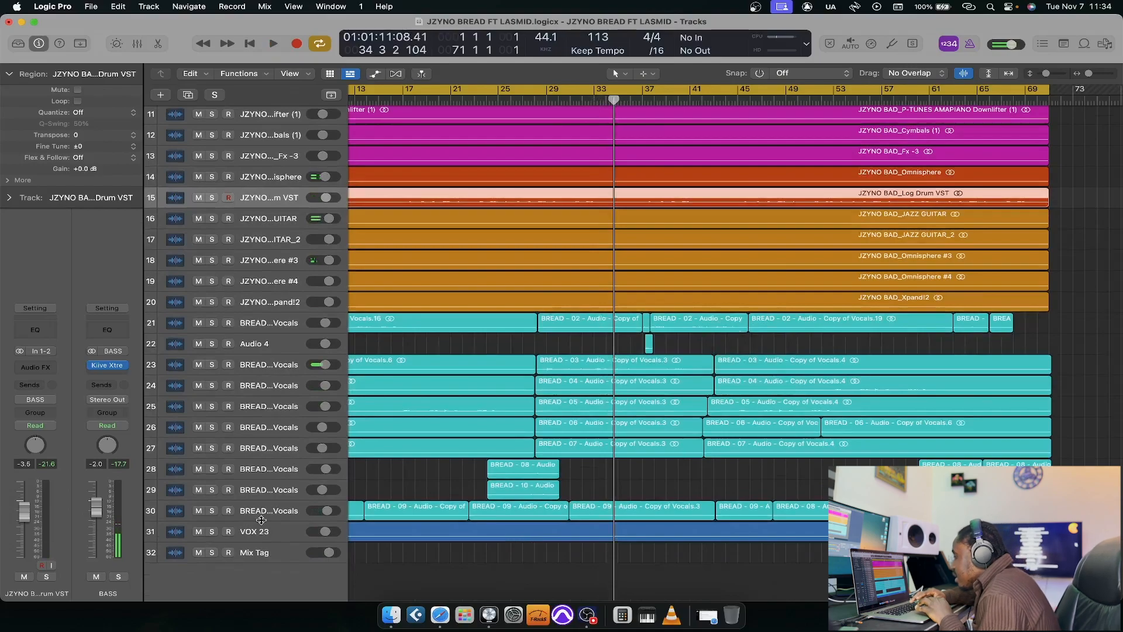
Solo the Mix Tag track and audition it from bar 68.
left_click(284, 552)
left_click(1016, 102)
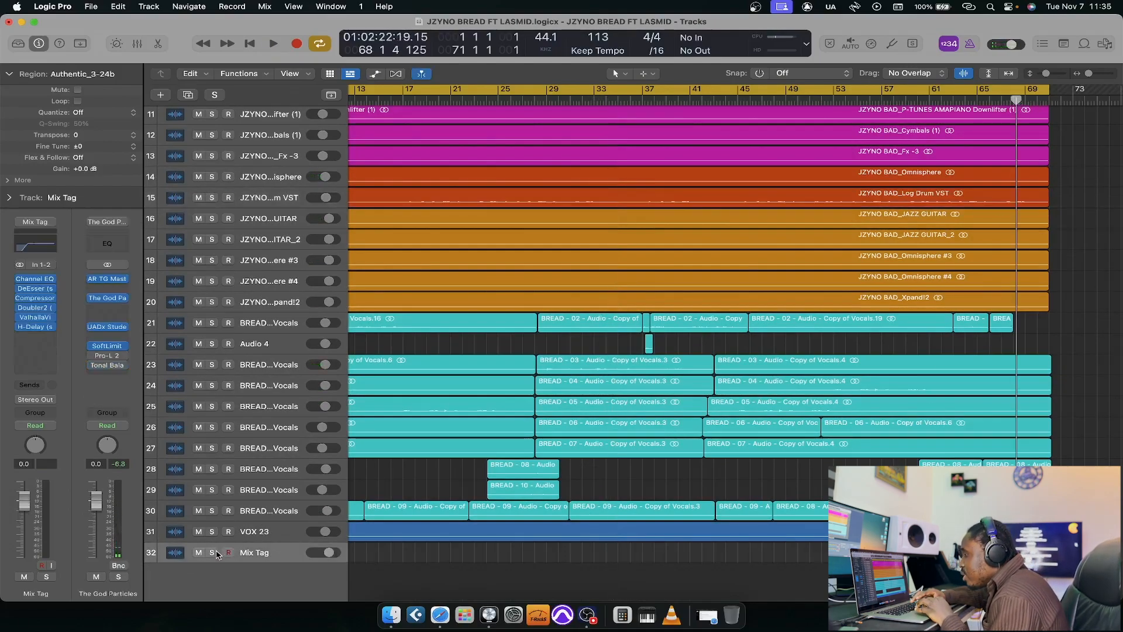
left_click(212, 553)
key("space")
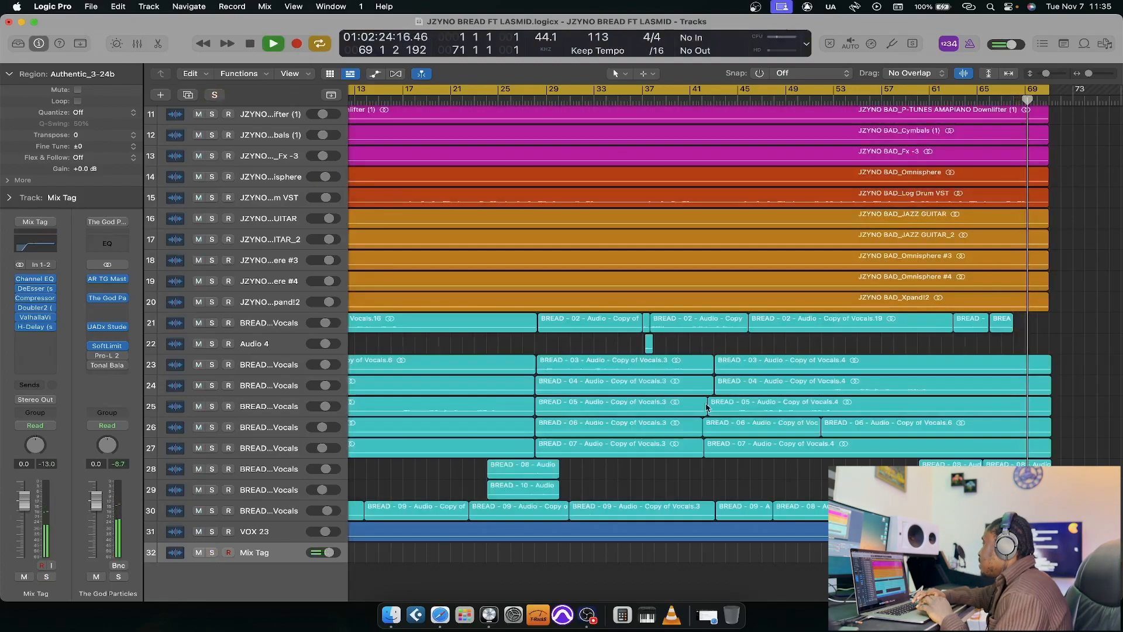
Unsolo the Mix Tag track, stop playback and save the project.
left_click(212, 553)
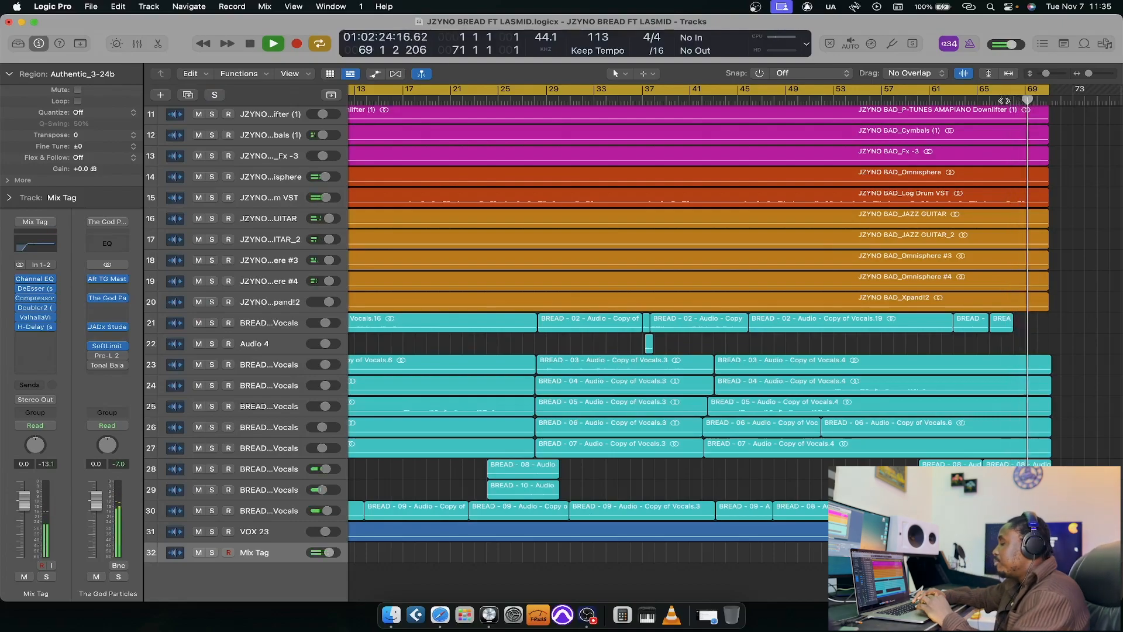
key("space")
key("super+s")
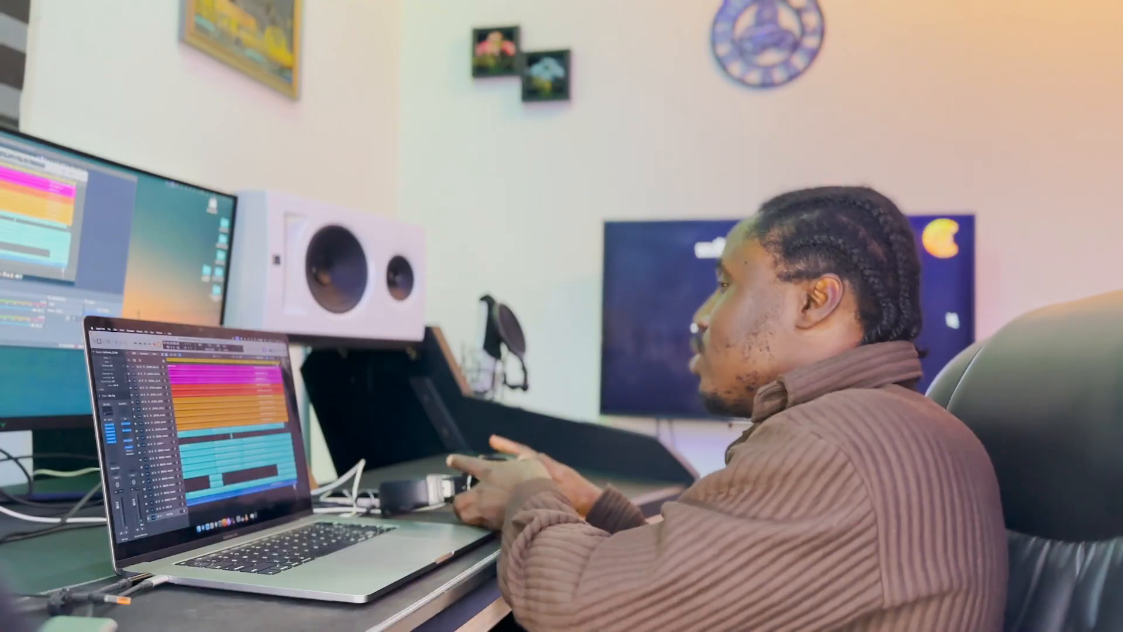